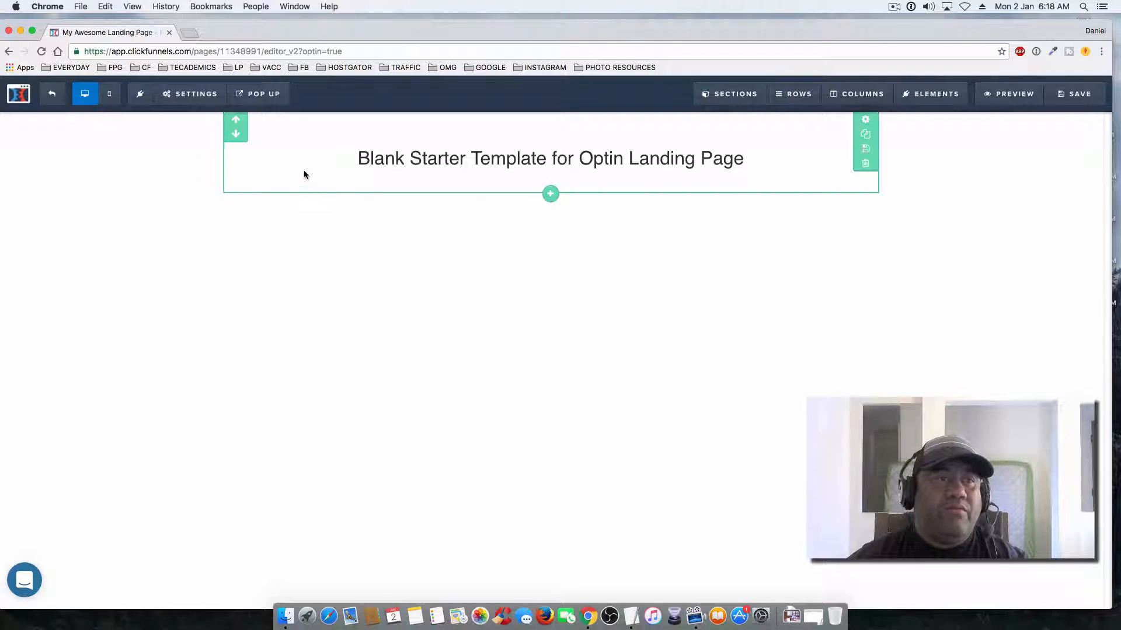
- Check how the landing page headline looks in the mobile layout and return to the desktop layout
{"action": "left_click_drag", "start_coordinate": [280, 30], "coordinate": [281, 25]}
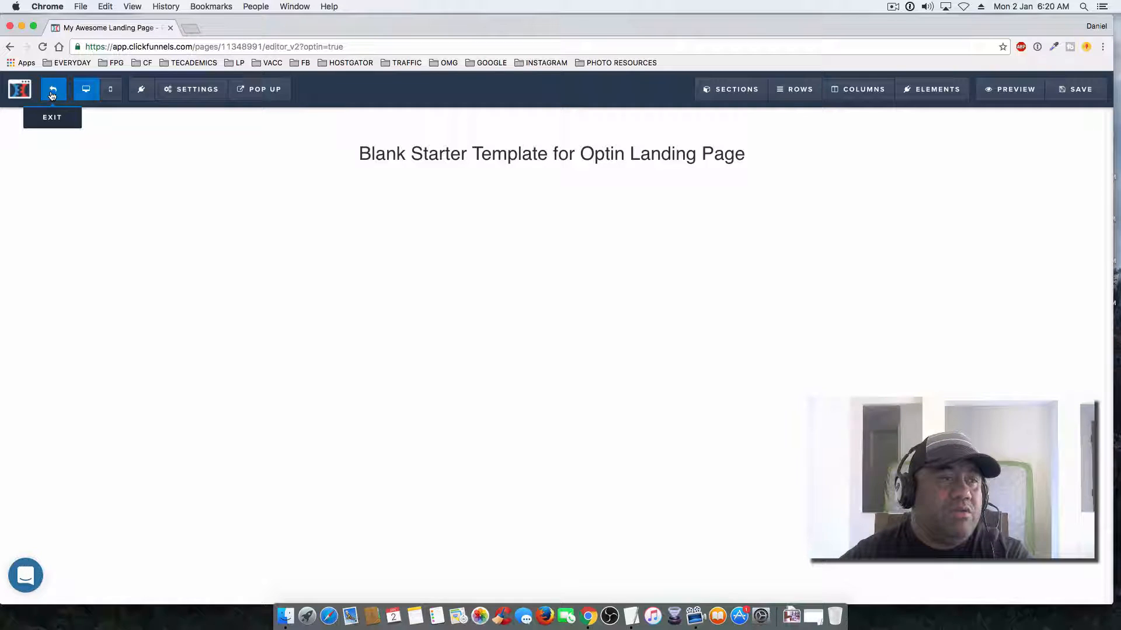
{"action": "left_click", "coordinate": [110, 92]}
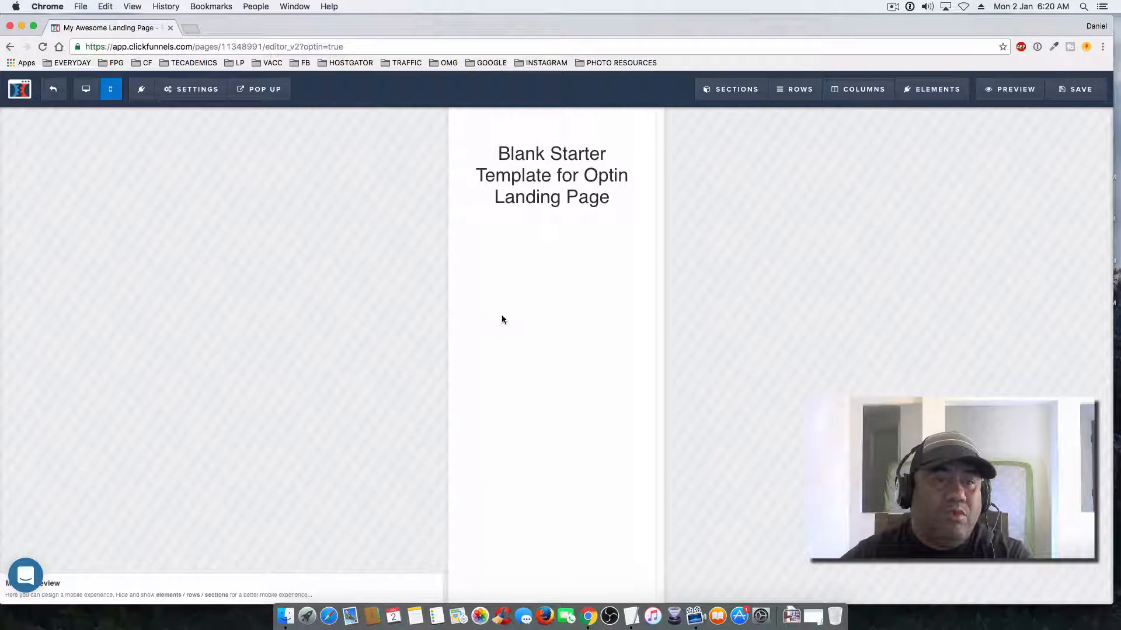
{"action": "left_click", "coordinate": [572, 201]}
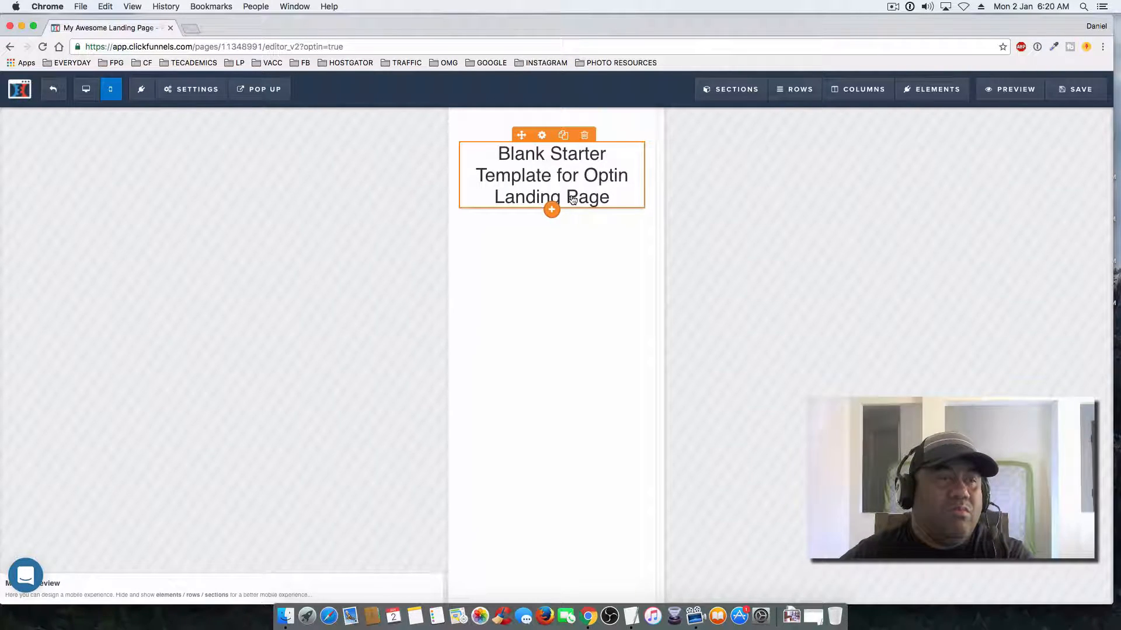
{"action": "left_click", "coordinate": [85, 96]}
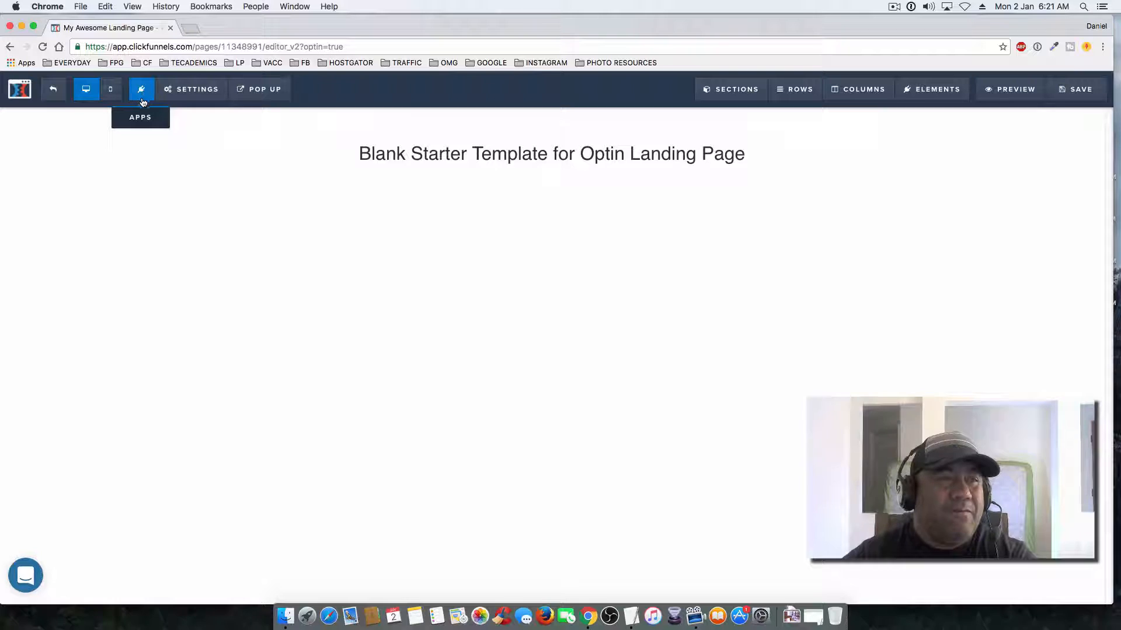
- Select the GetResponse account as the page's email auto-responder integration and close the integration settings
{"action": "mouse_move", "coordinate": [181, 96]}
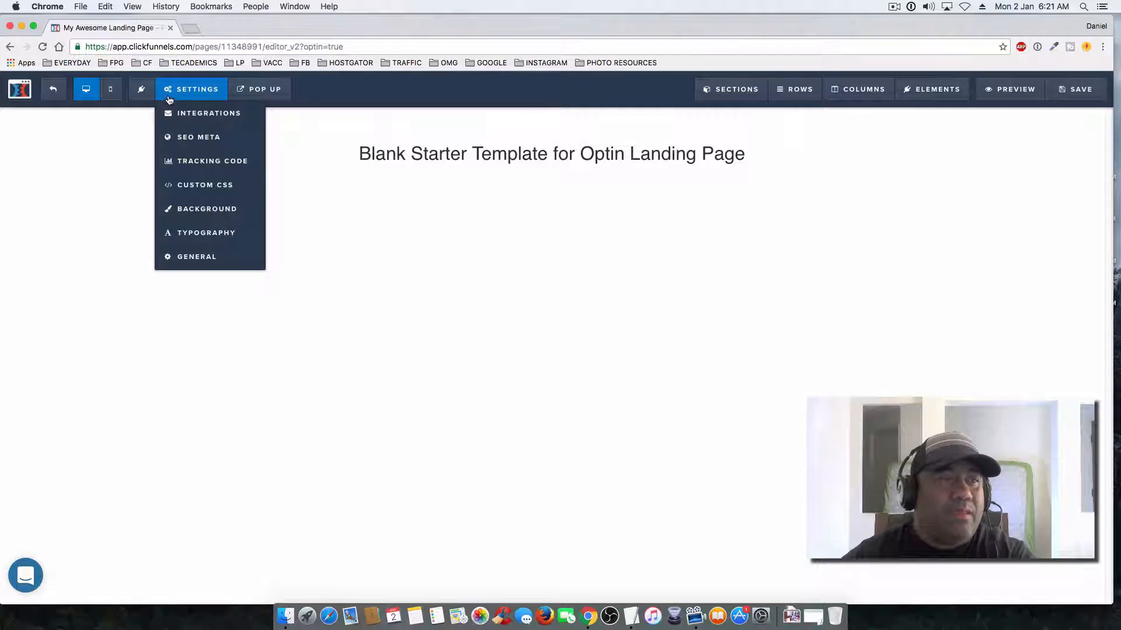
{"action": "left_click", "coordinate": [194, 117]}
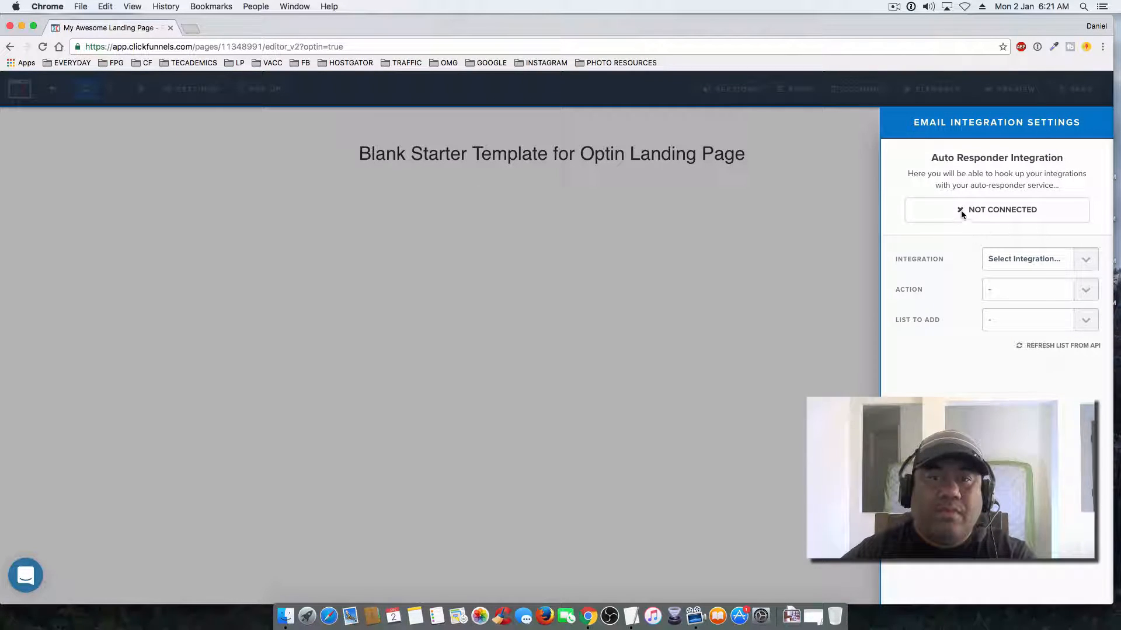
{"action": "left_click", "coordinate": [1019, 260]}
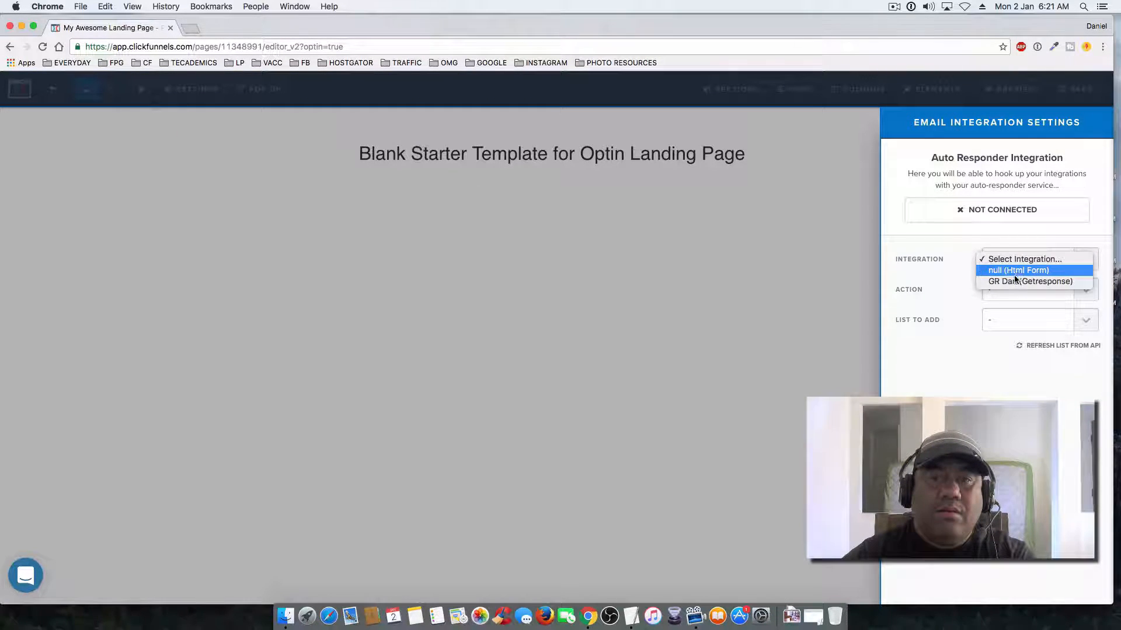
{"action": "left_click", "coordinate": [1011, 281]}
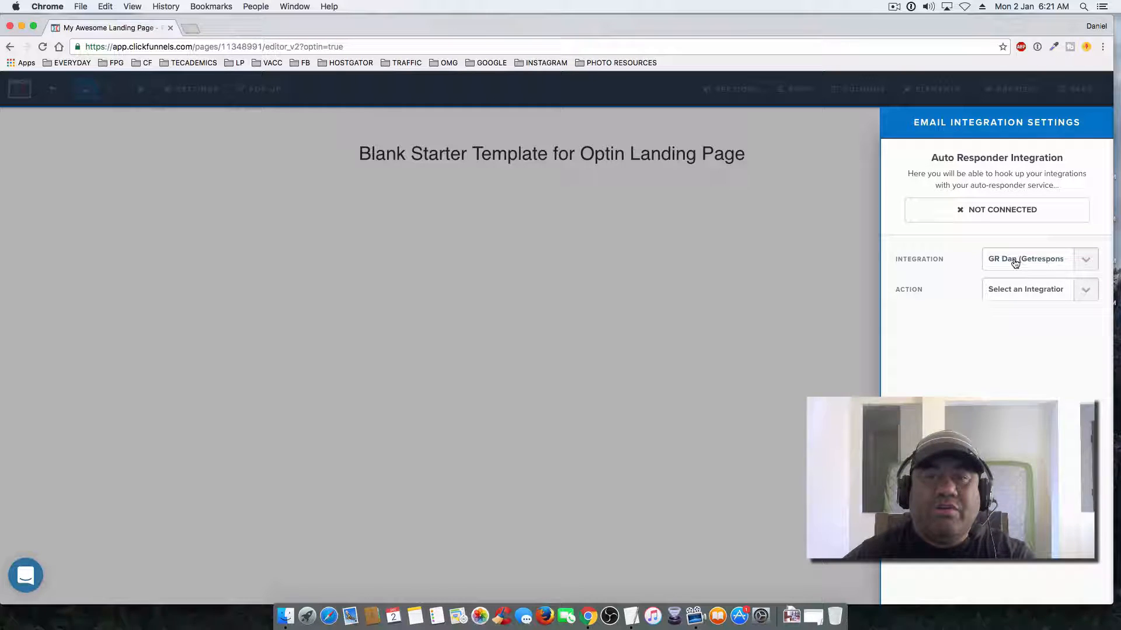
{"action": "left_click", "coordinate": [831, 193]}
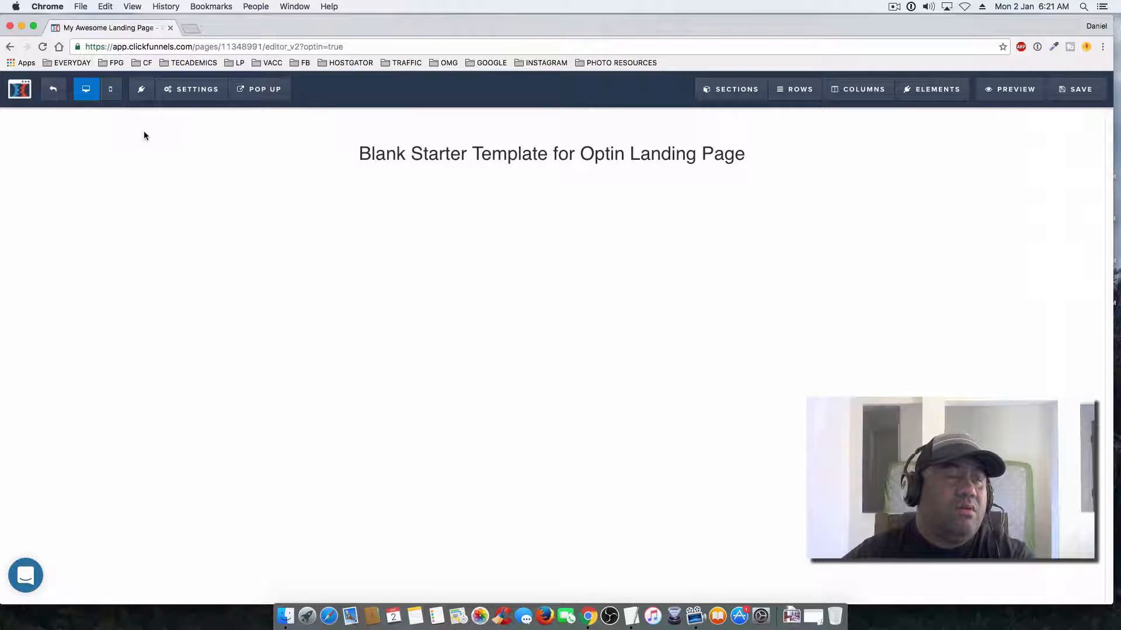
- Replace the default SEO page title with "Demo Click Funnels New V2 Editor"
{"action": "left_click", "coordinate": [183, 91]}
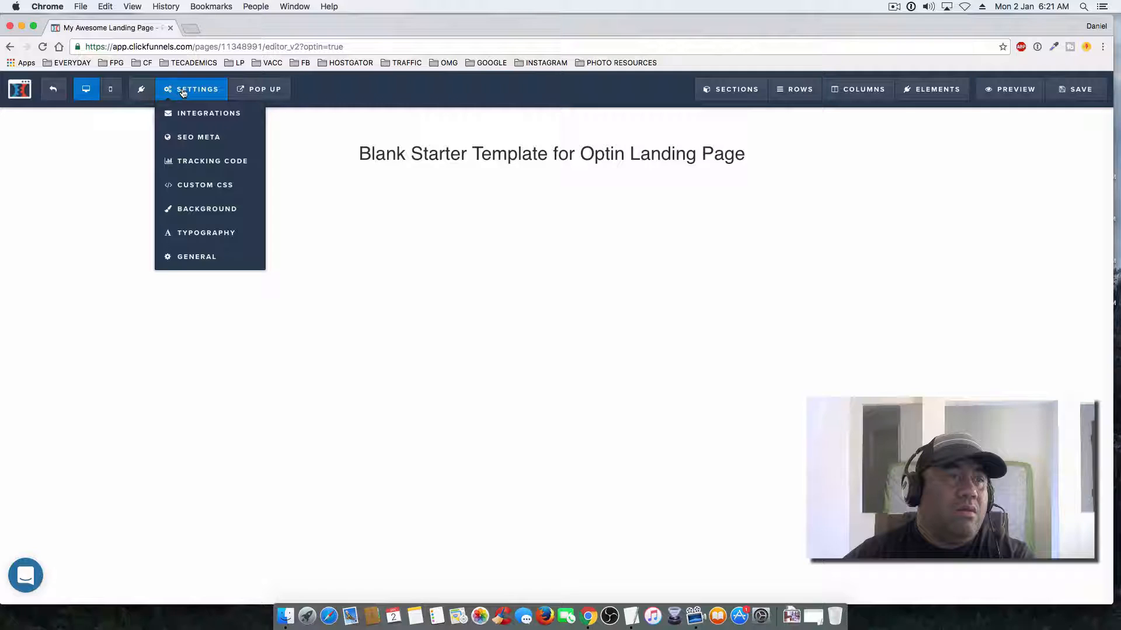
{"action": "left_click", "coordinate": [192, 140]}
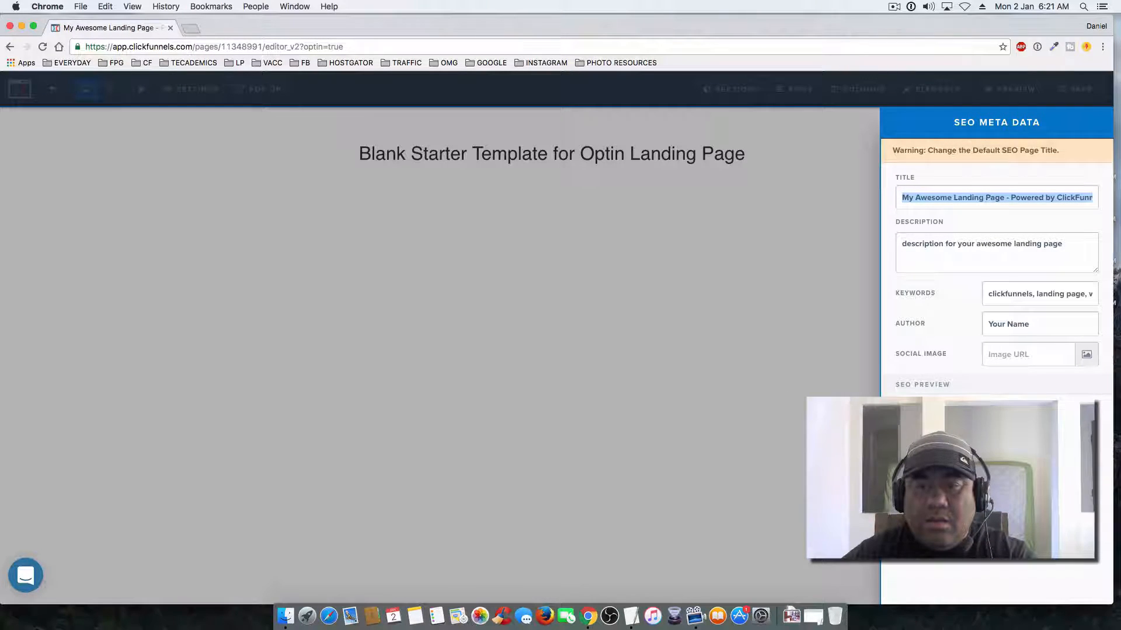
{"action": "left_click", "coordinate": [960, 198]}
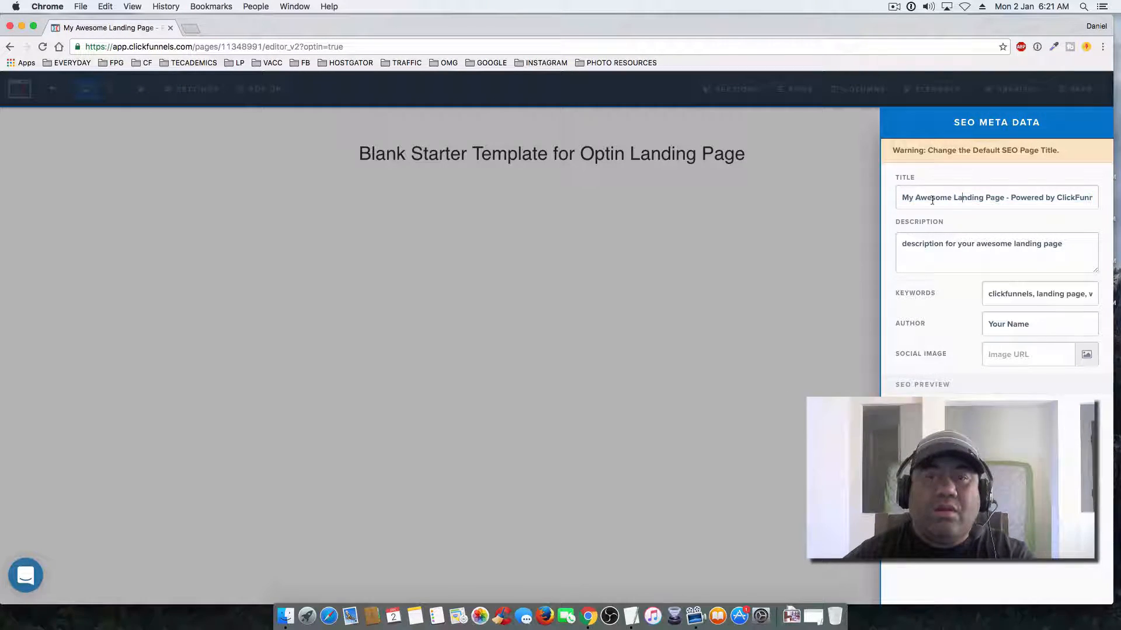
{"action": "left_click_drag", "start_coordinate": [902, 198], "coordinate": [1056, 198]}
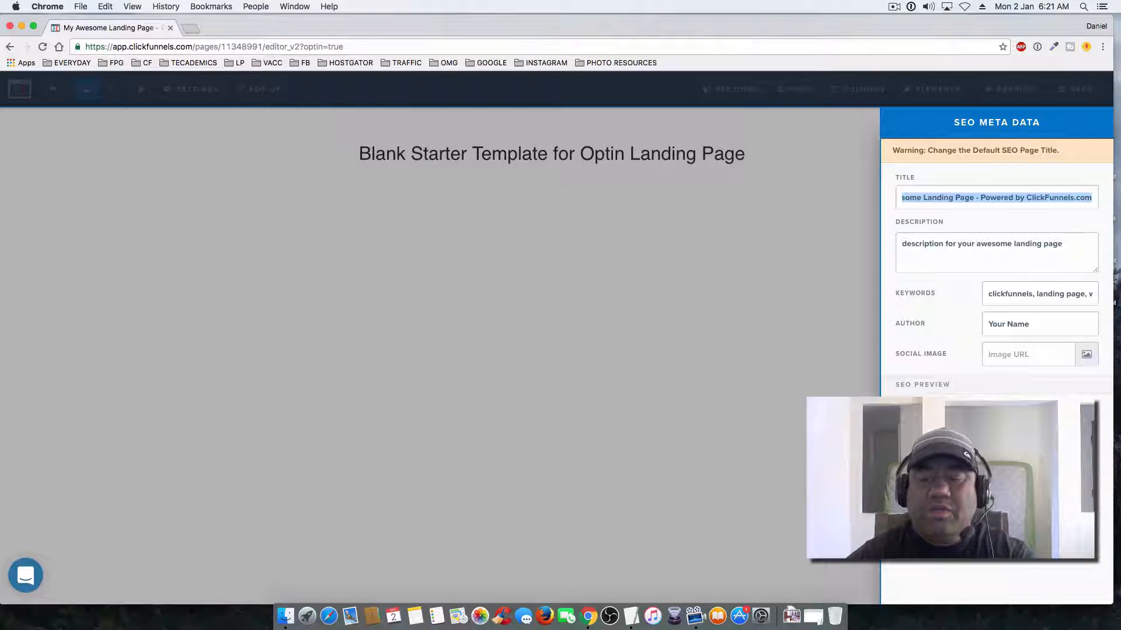
{"action": "key", "text": "BackSpace"}
{"action": "type", "text": "De"}
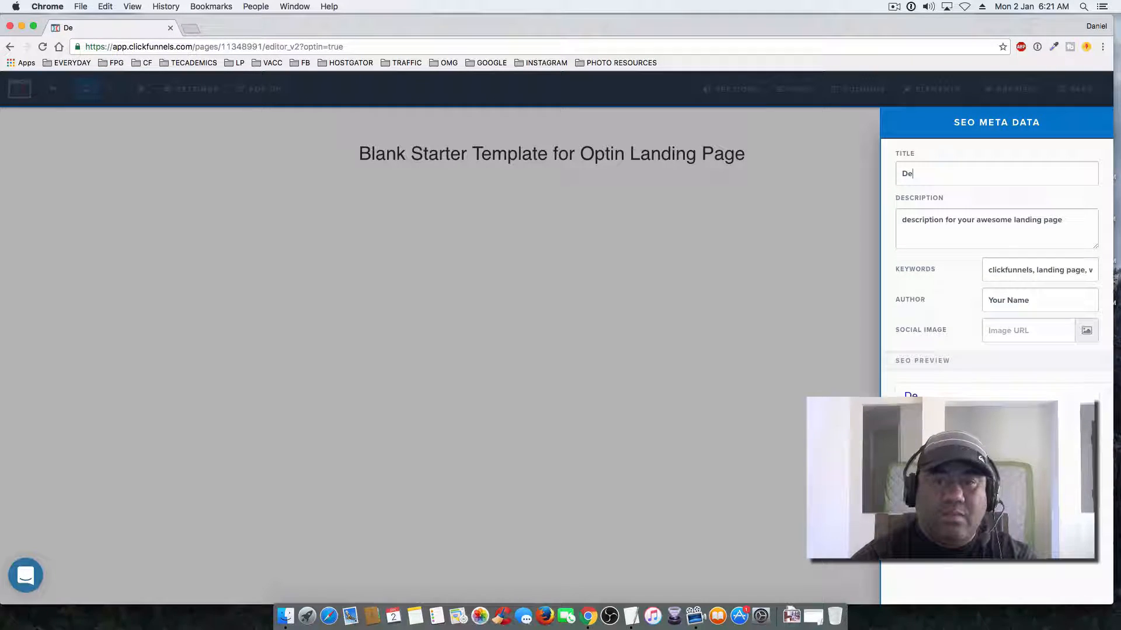
{"action": "type", "text": "mo Cc"}
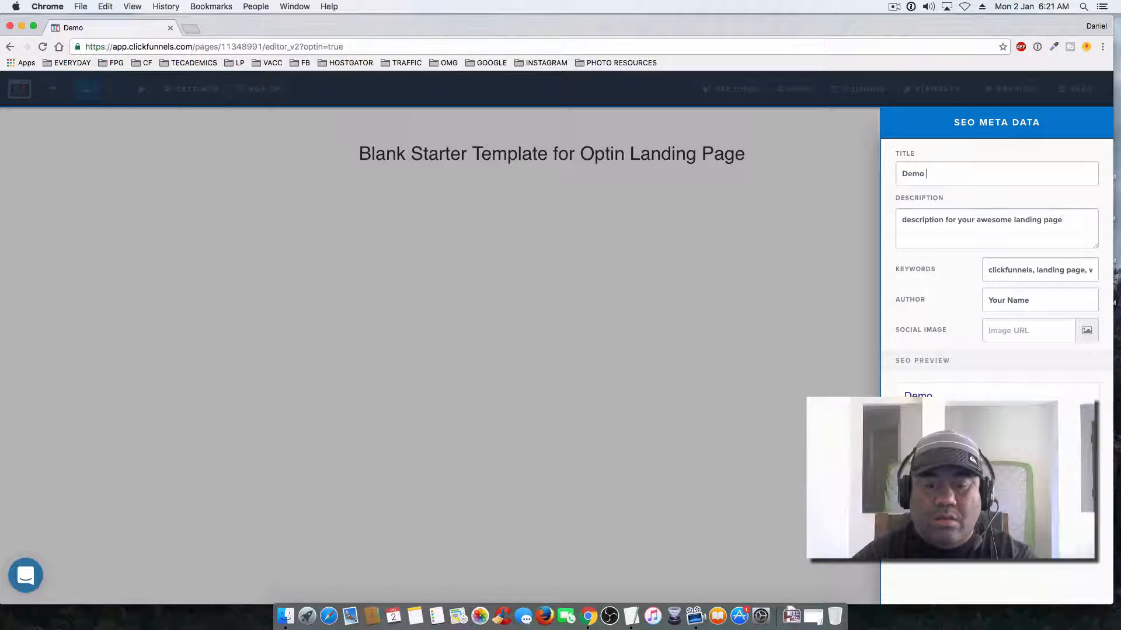
{"action": "type", "text": "Click"}
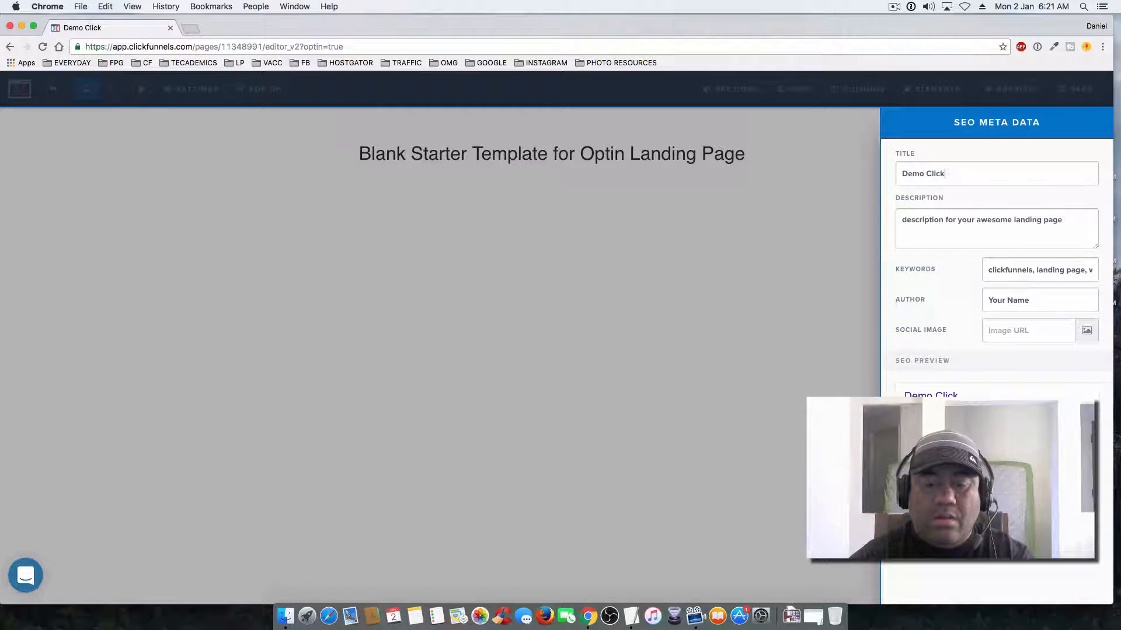
{"action": "type", "text": " Funne"}
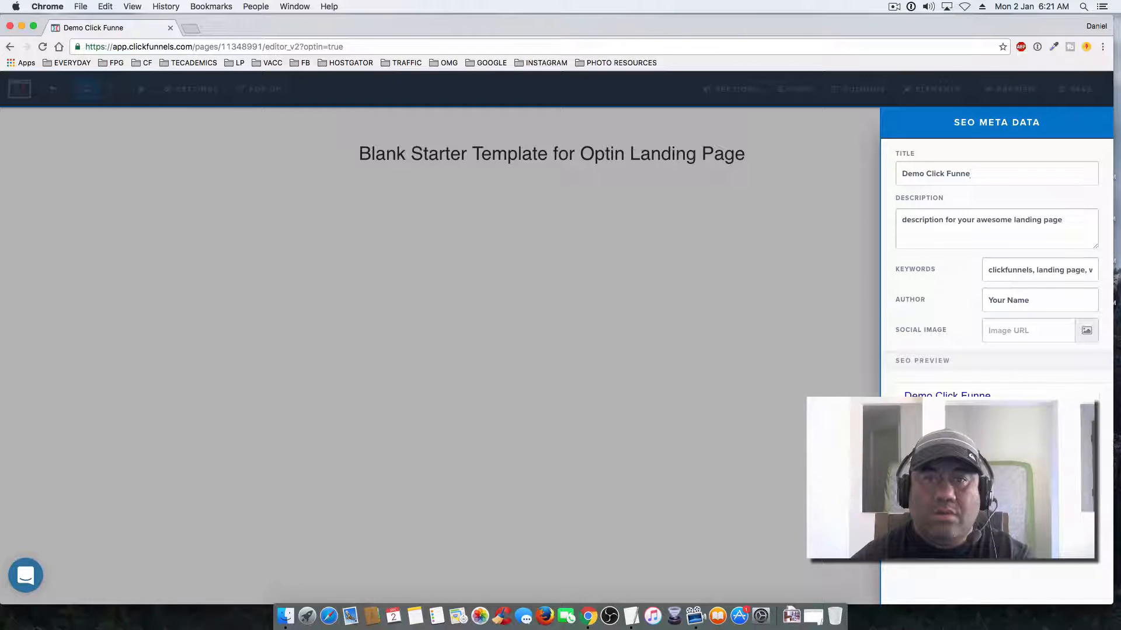
{"action": "type", "text": "ls New E"}
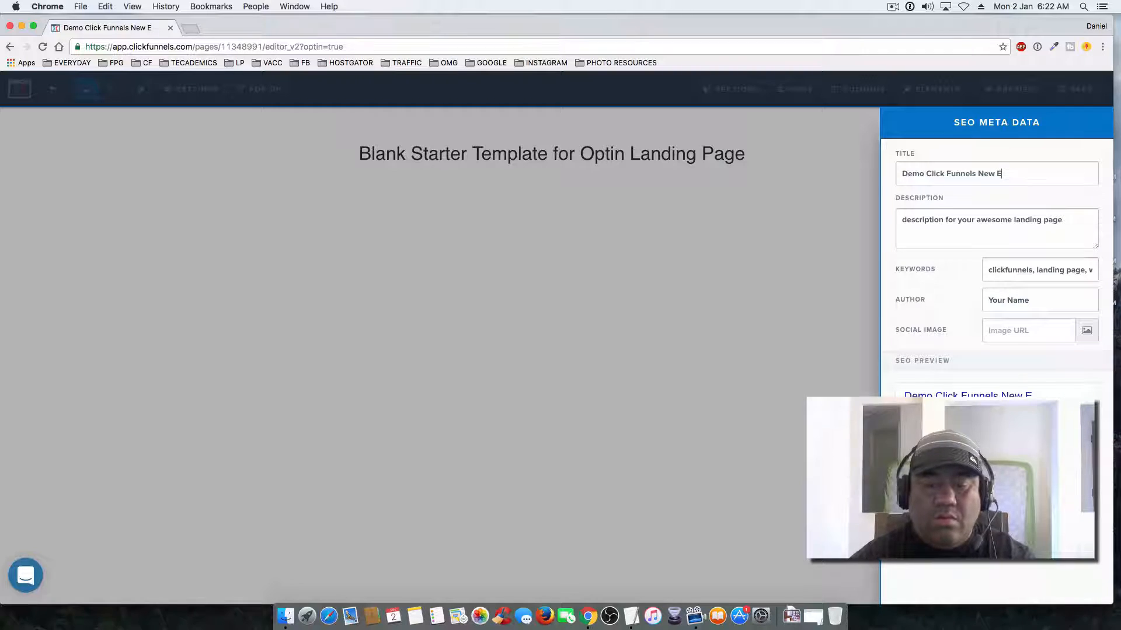
{"action": "key", "text": "BackSpace"}
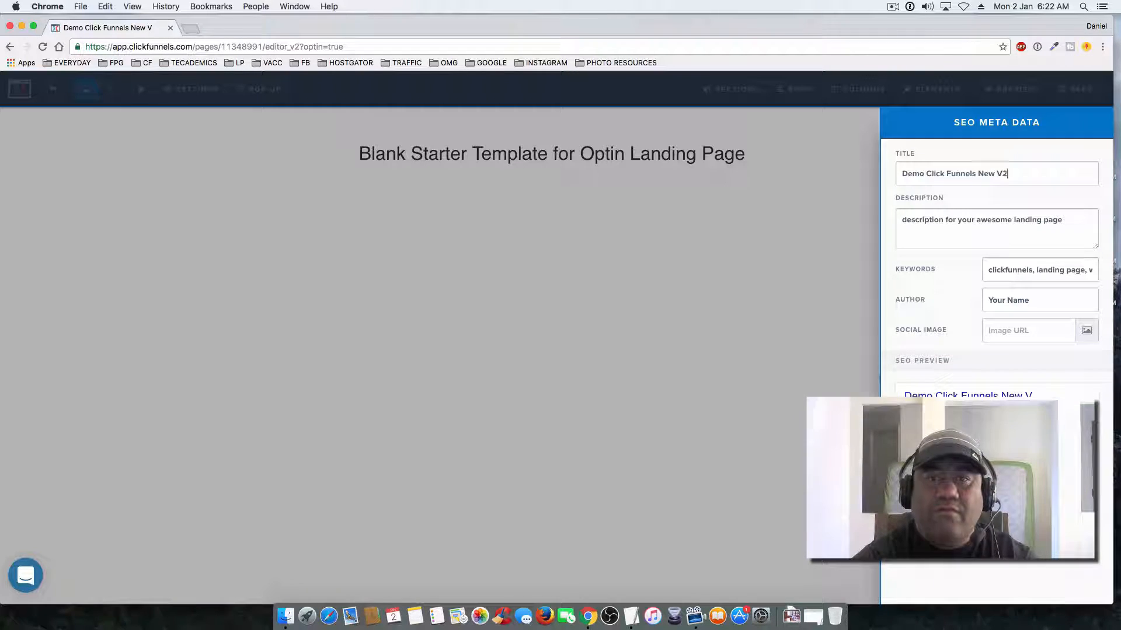
{"action": "type", "text": "V2 Ed"}
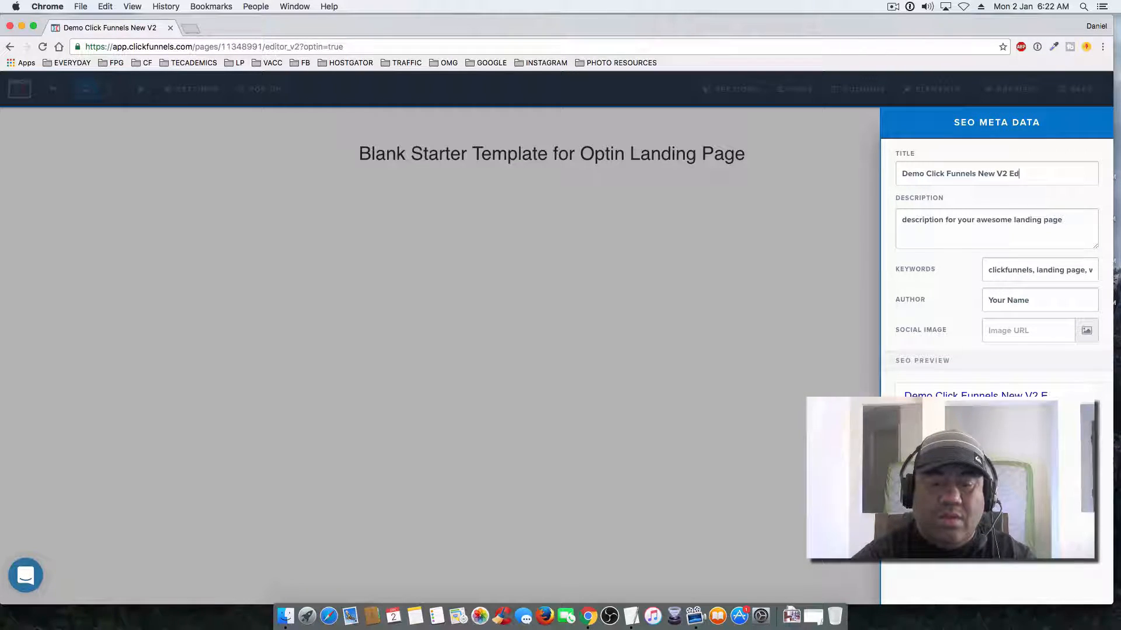
{"action": "type", "text": "itor"}
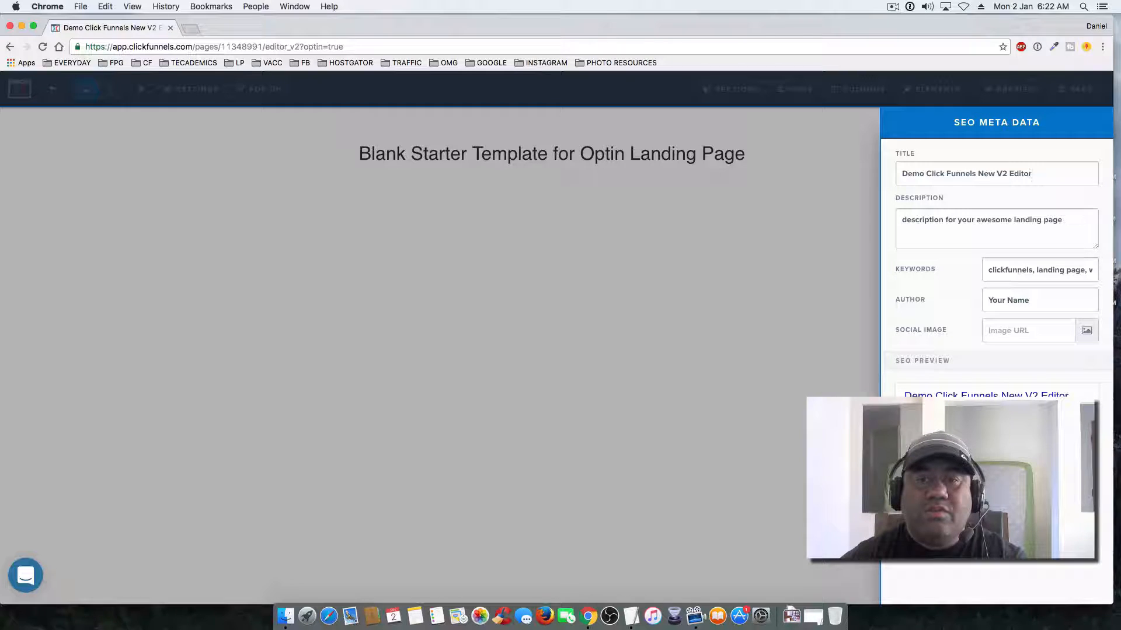
- Replace the SEO description with "V2 Editor Overview" and save the page
{"action": "left_click", "coordinate": [1061, 215]}
{"action": "left_click_drag", "start_coordinate": [1052, 224], "coordinate": [892, 219]}
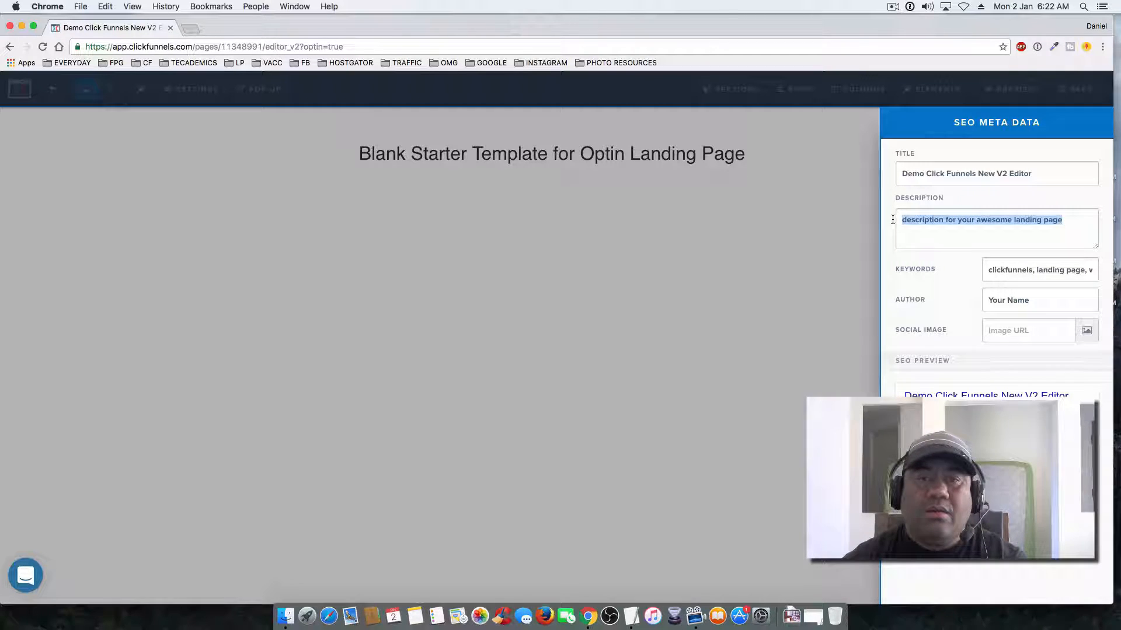
{"action": "type", "text": "V2 "}
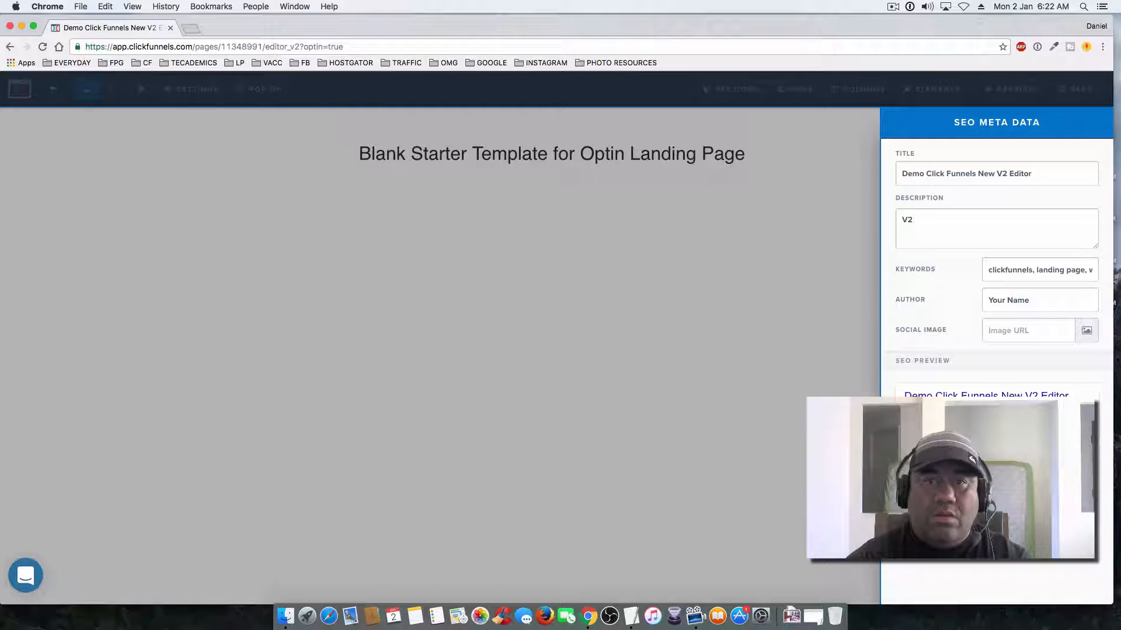
{"action": "type", "text": "Editor"}
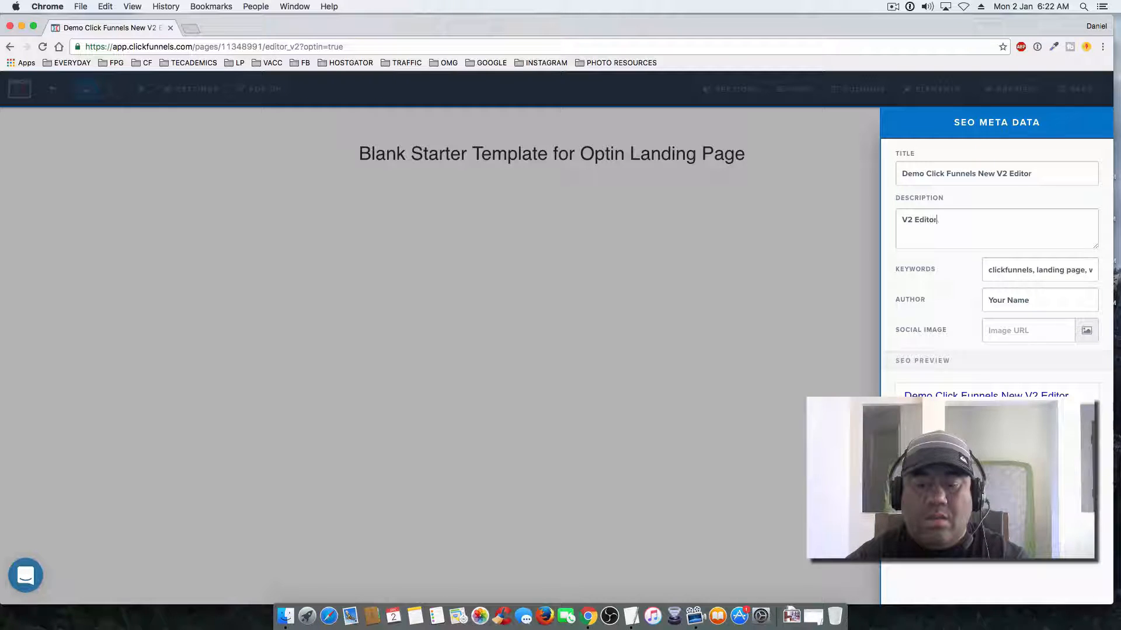
{"action": "type", "text": " O"}
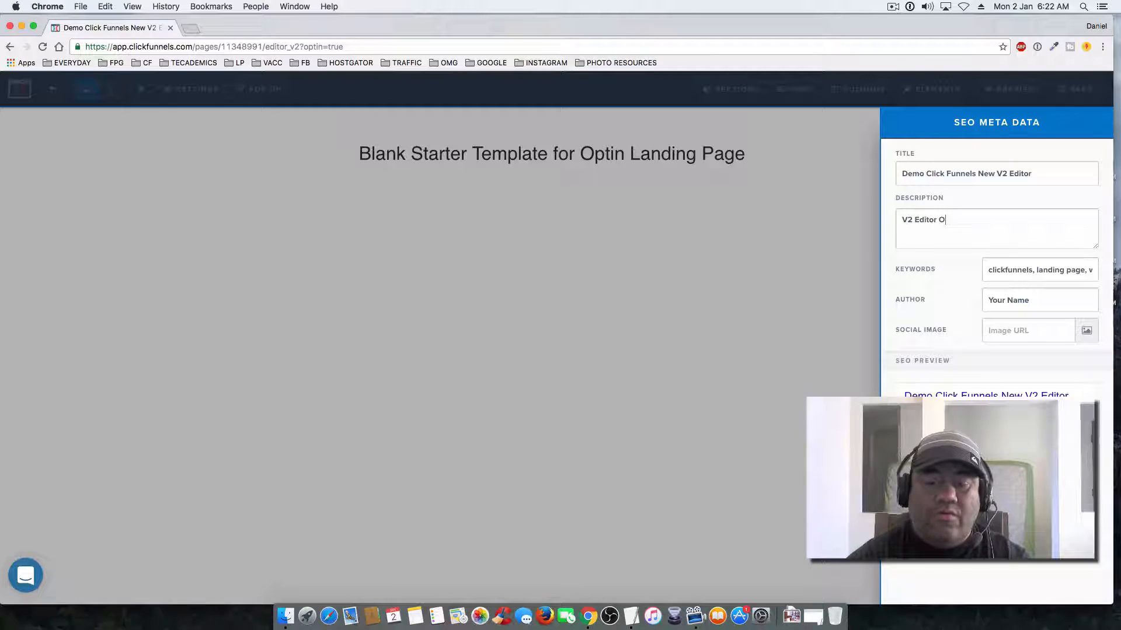
{"action": "type", "text": "vervir"}
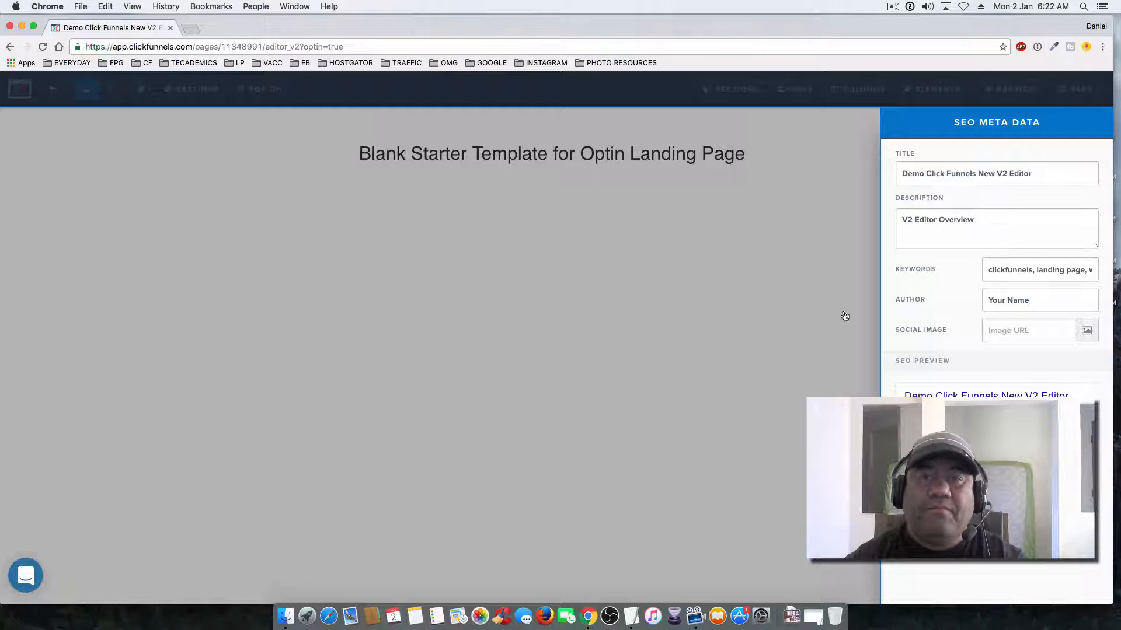
{"action": "left_click", "coordinate": [825, 269]}
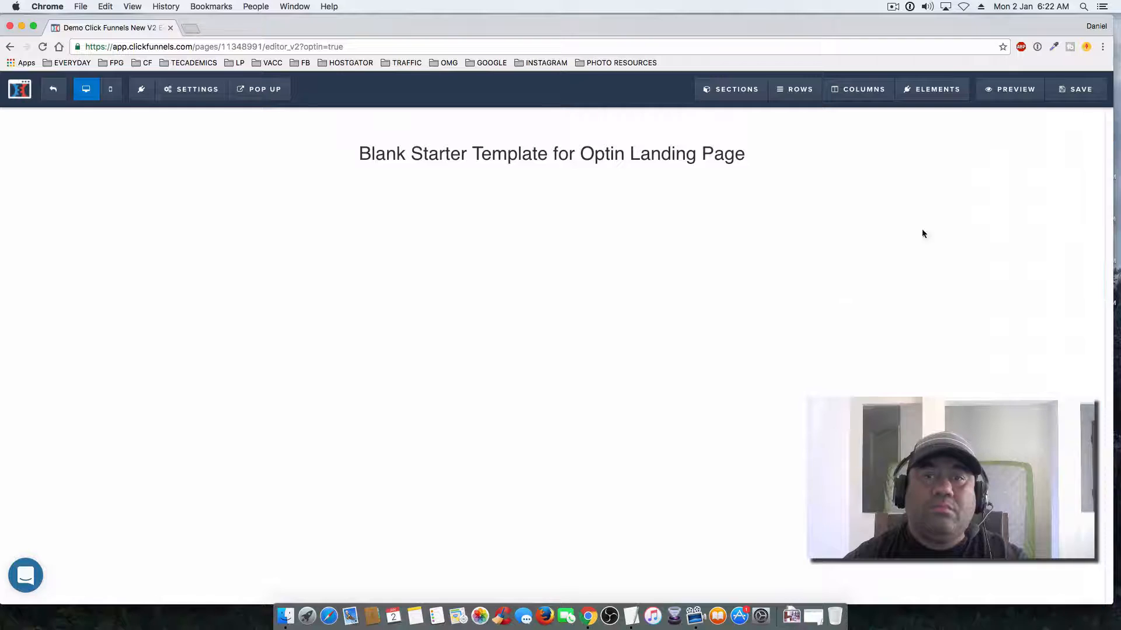
{"action": "left_click", "coordinate": [1078, 90]}
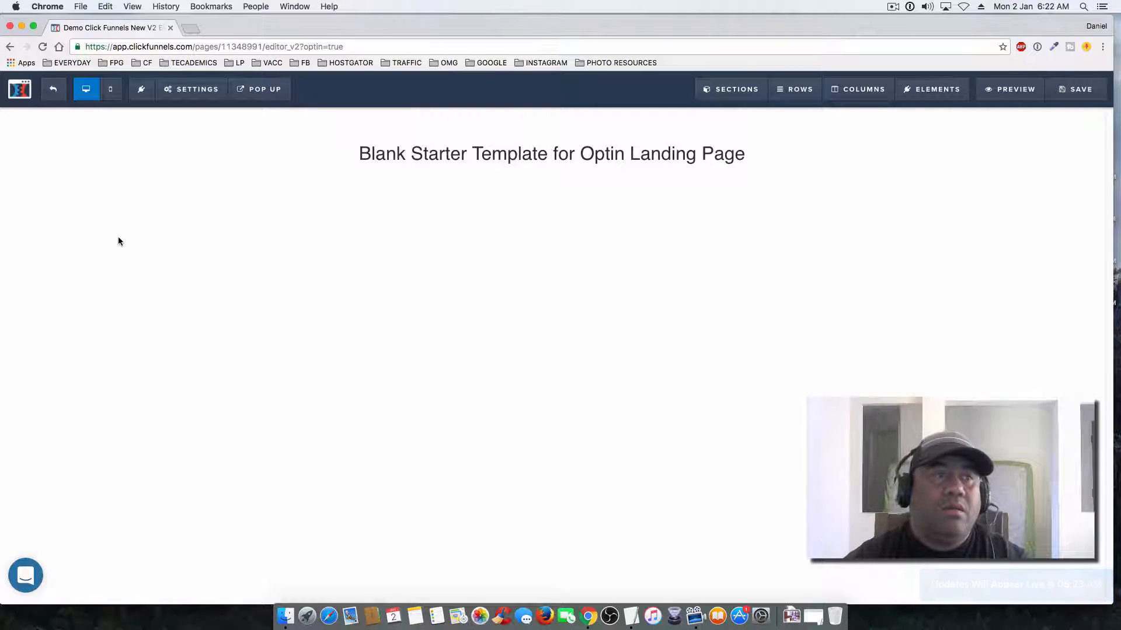
- Turn on the YouTube background video in the page's background settings
{"action": "left_click", "coordinate": [183, 93]}
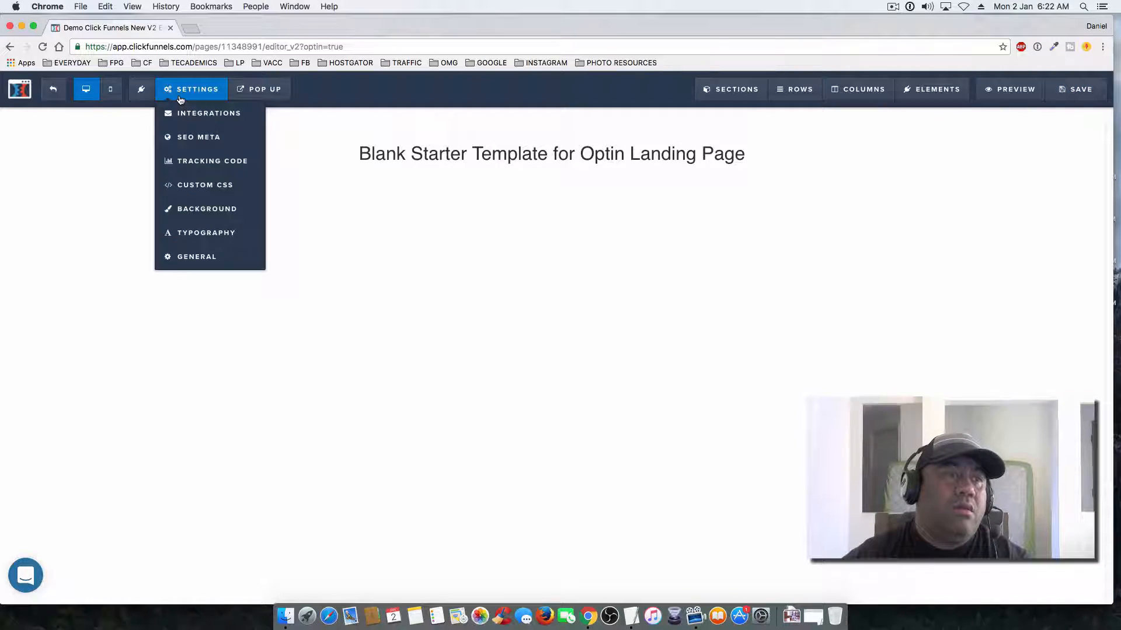
{"action": "left_click", "coordinate": [189, 212]}
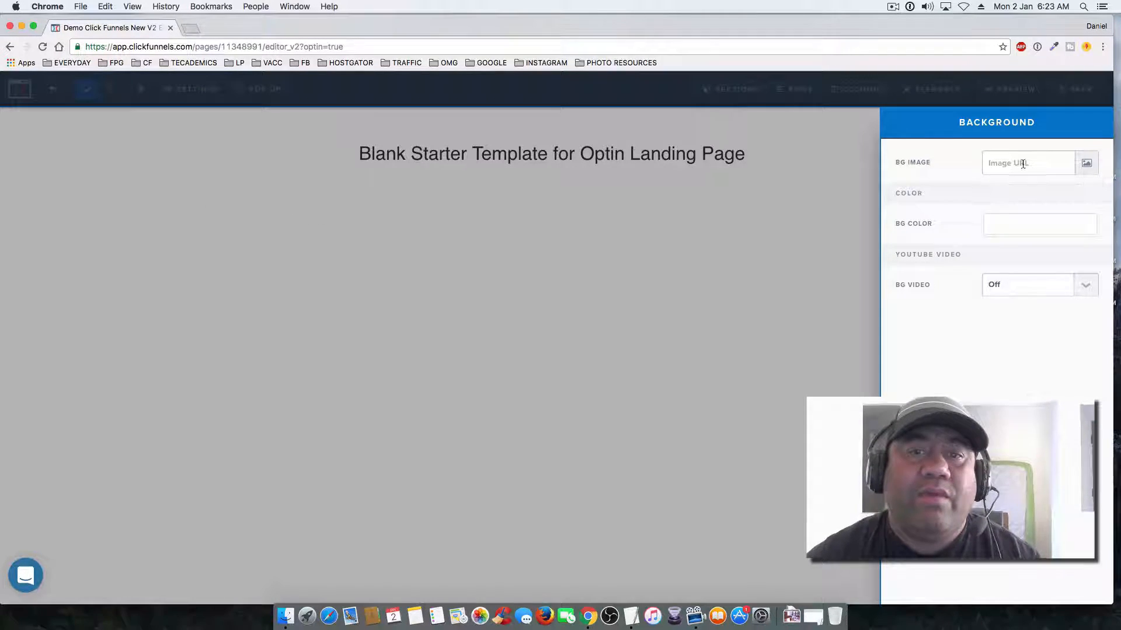
{"action": "left_click", "coordinate": [1010, 286]}
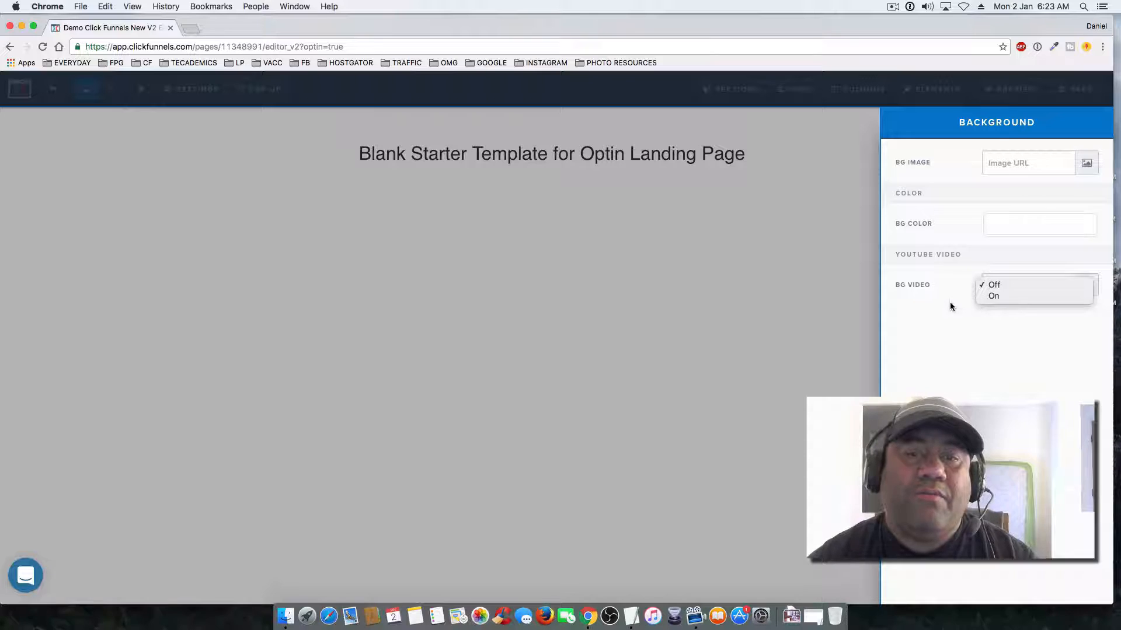
{"action": "left_click", "coordinate": [989, 298]}
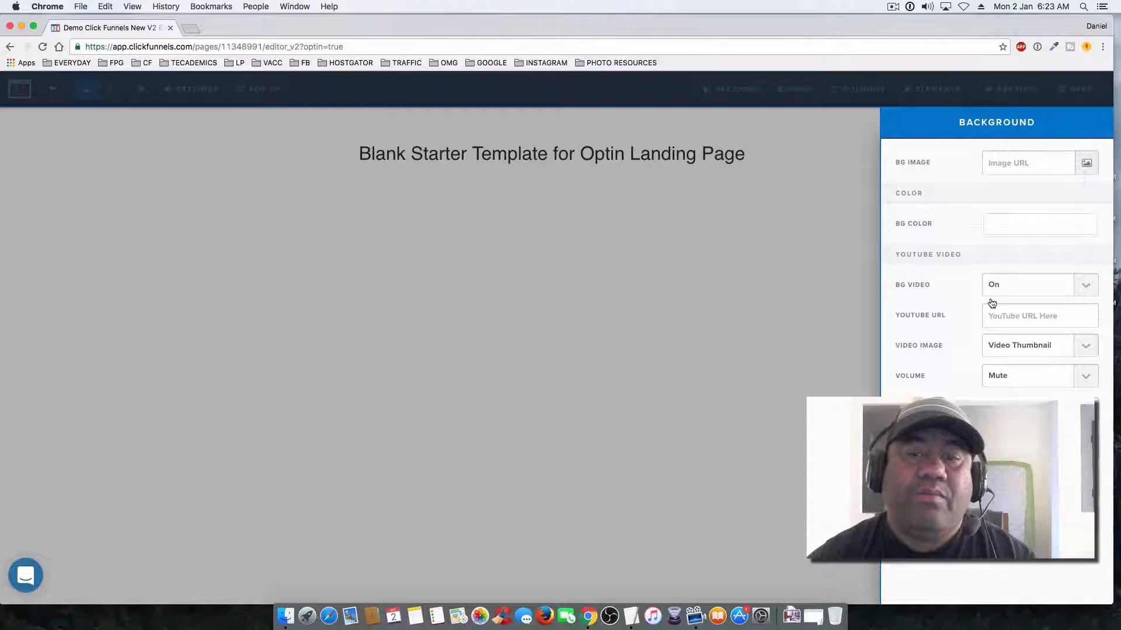
- Open YouTube in a new browser tab and search for "background loop videos"
{"action": "left_click", "coordinate": [188, 30]}
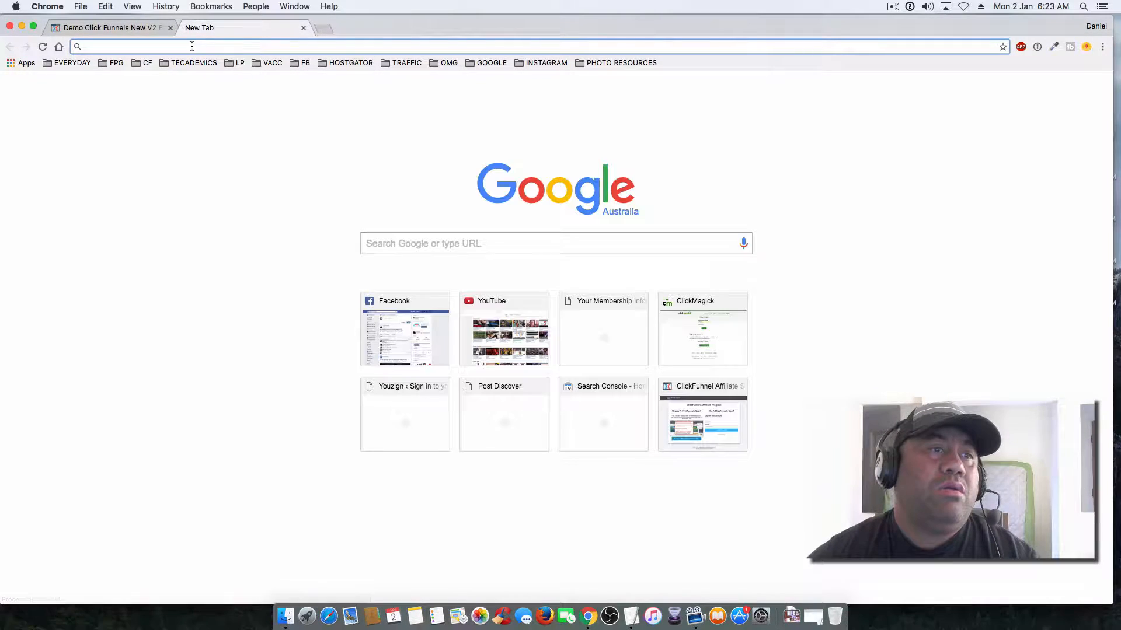
{"action": "left_click", "coordinate": [514, 355]}
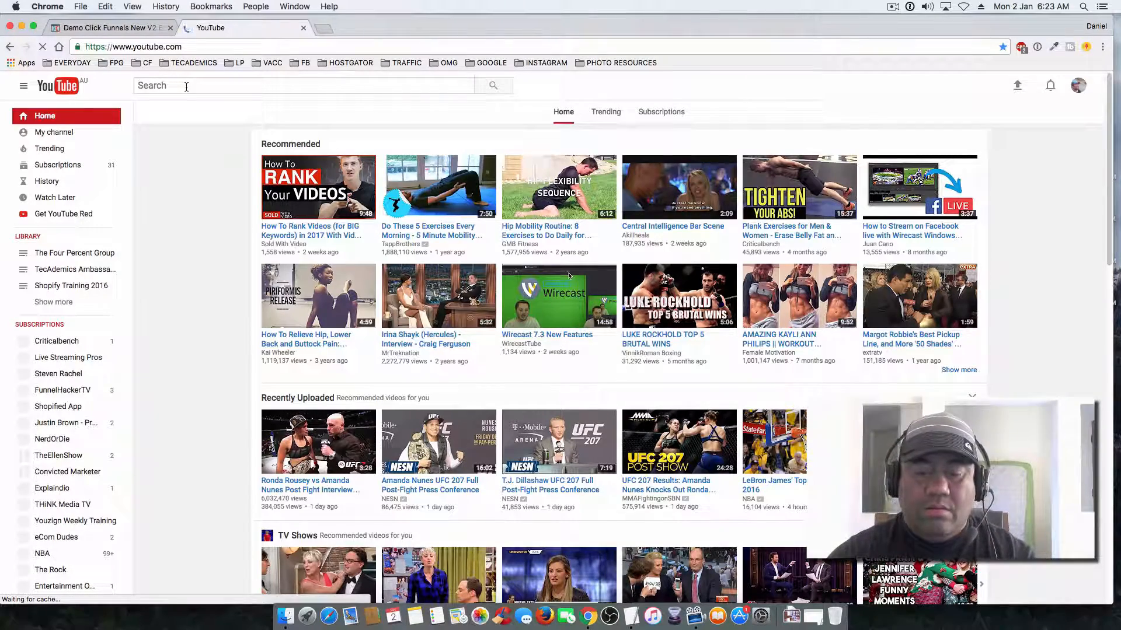
{"action": "type", "text": "b"}
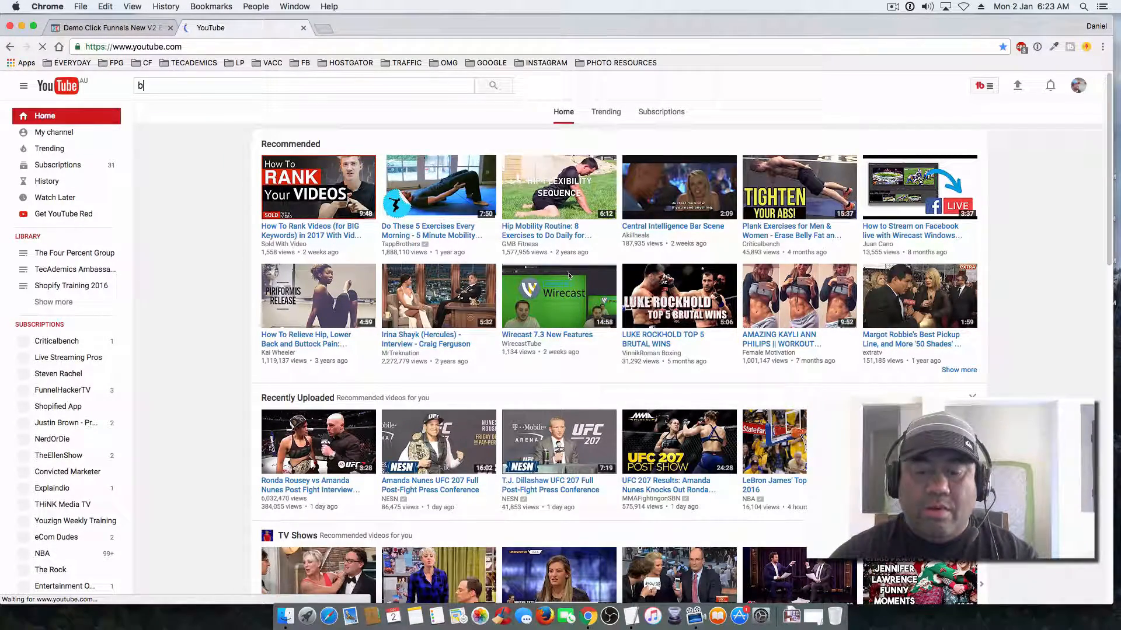
{"action": "type", "text": "ack"}
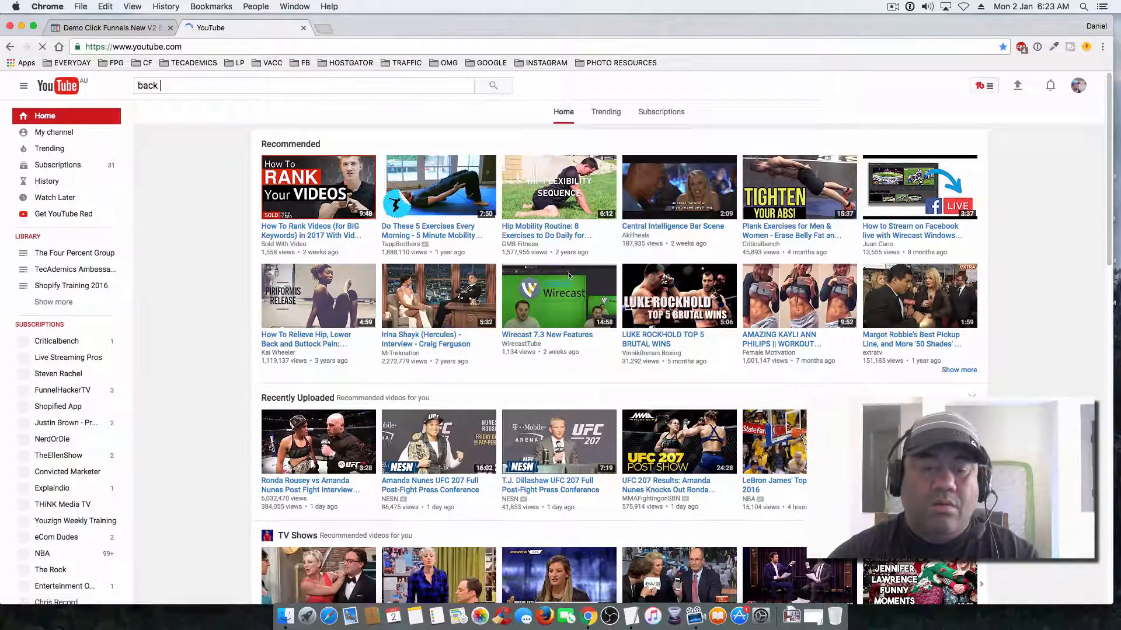
{"action": "key", "text": "BackSpace"}
{"action": "type", "text": "grou"}
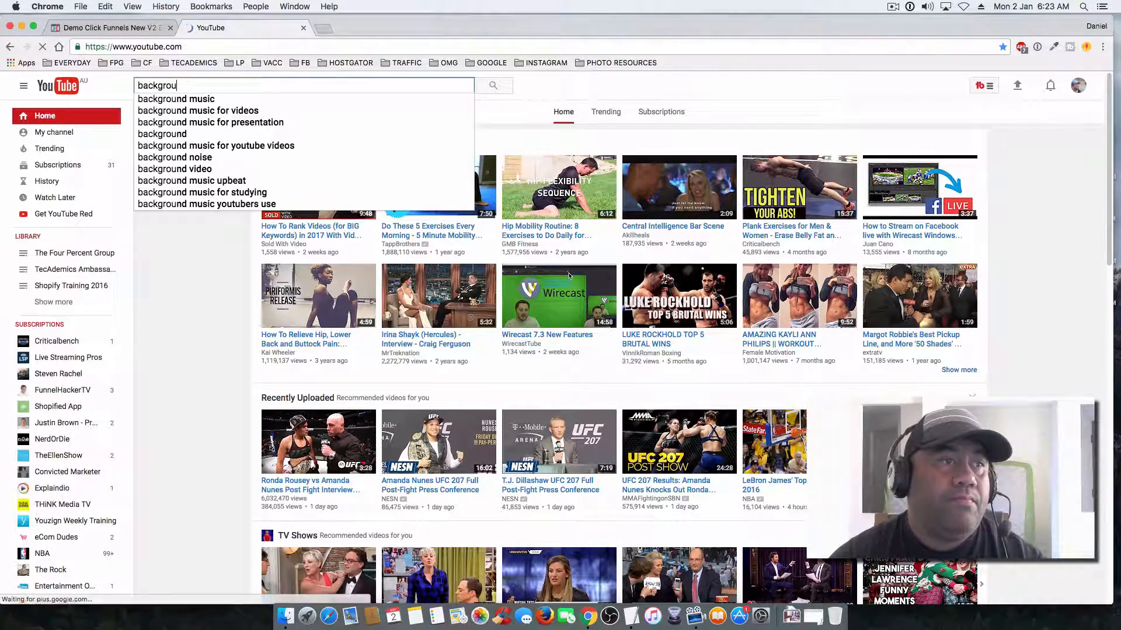
{"action": "type", "text": "nd "}
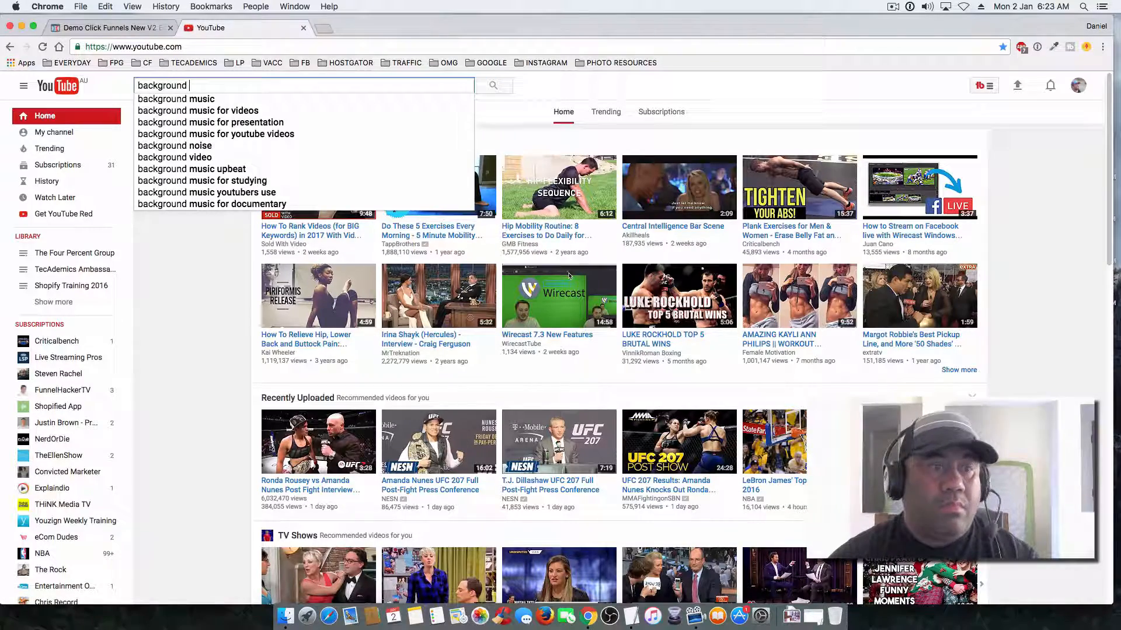
{"action": "type", "text": "lop"}
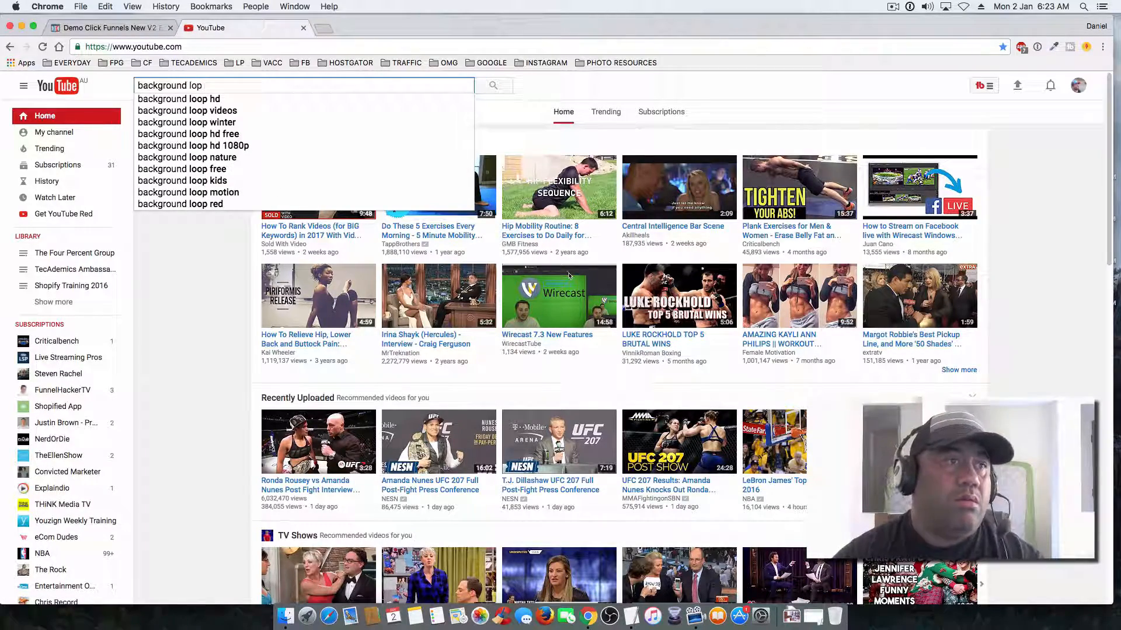
{"action": "left_click", "coordinate": [186, 111]}
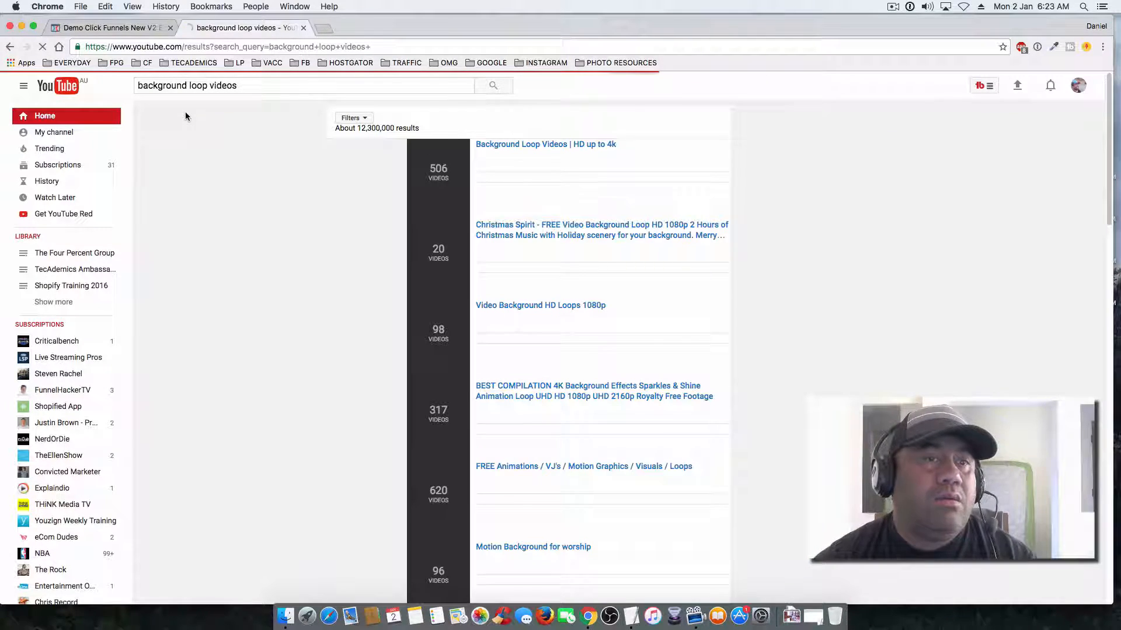
- Browse the results and preview the fire and explosion video from the "BACKGROUND VIDEO" playlist
{"action": "scroll", "coordinate": [272, 252], "scroll_direction": "down", "scroll_amount": 5}
{"action": "scroll", "coordinate": [272, 254], "scroll_direction": "down", "scroll_amount": 4}
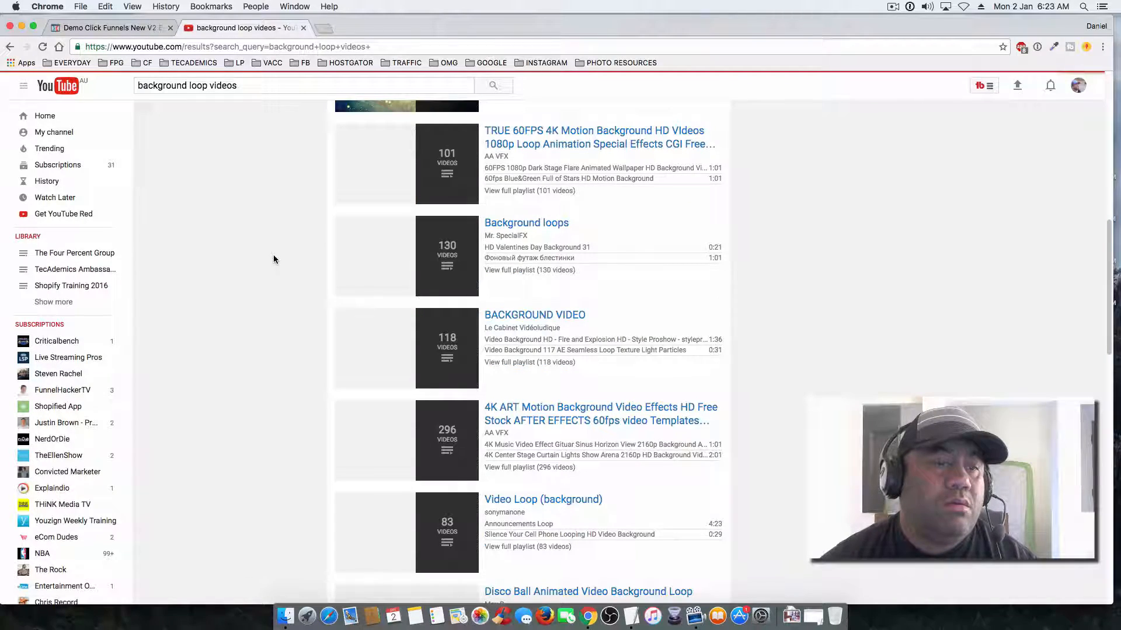
{"action": "scroll", "coordinate": [273, 255], "scroll_direction": "down", "scroll_amount": 2}
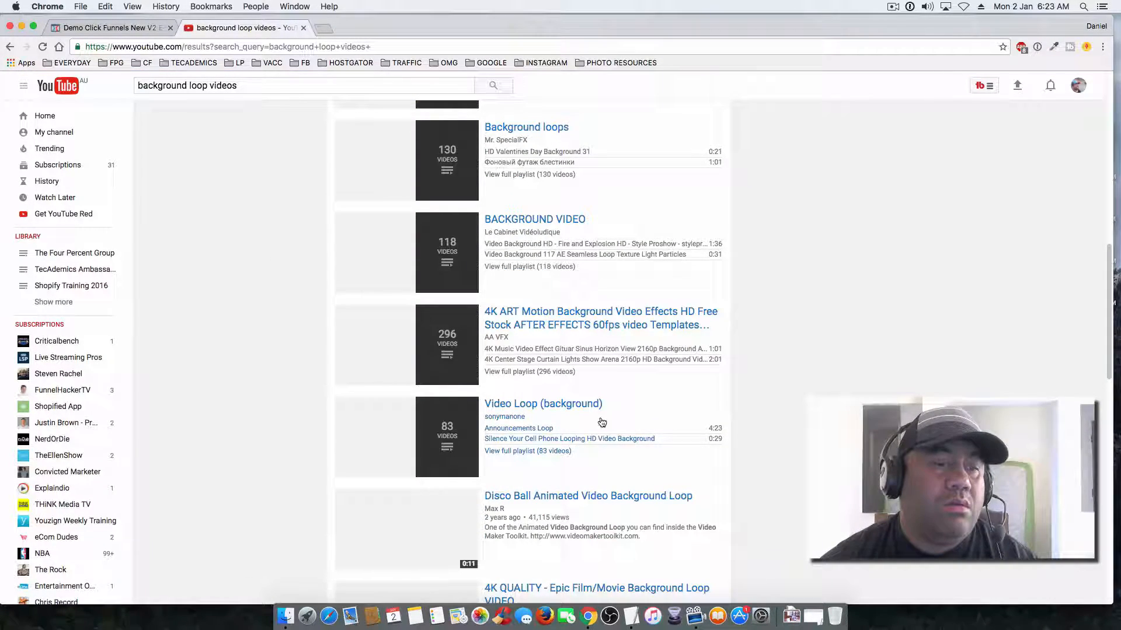
{"action": "scroll", "coordinate": [601, 429], "scroll_direction": "down", "scroll_amount": 5}
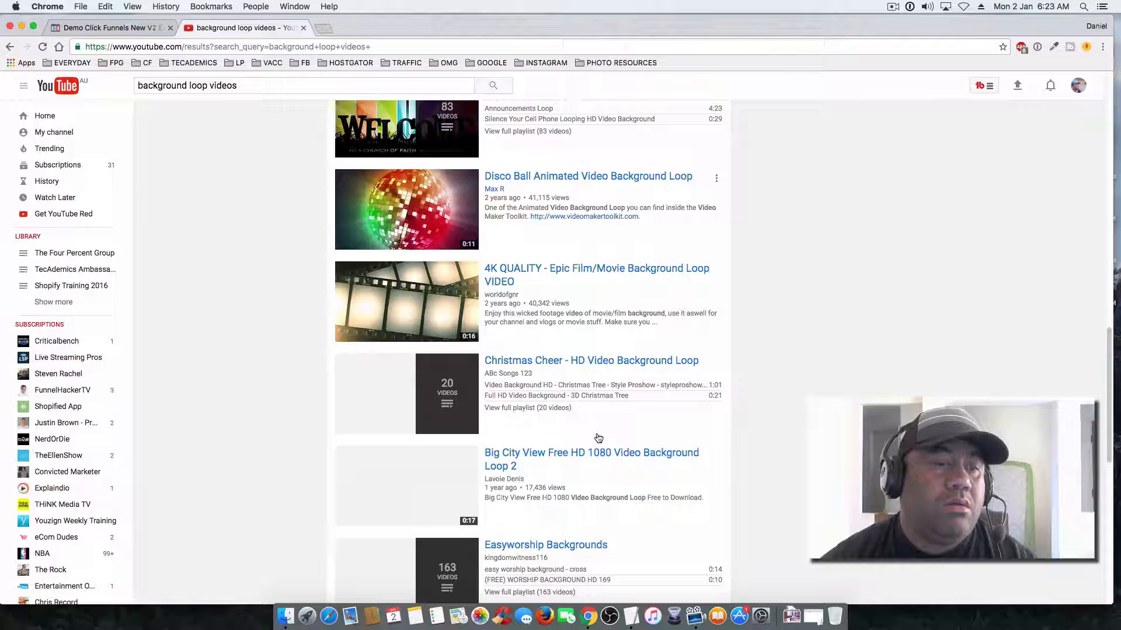
{"action": "scroll", "coordinate": [599, 438], "scroll_direction": "up", "scroll_amount": 6}
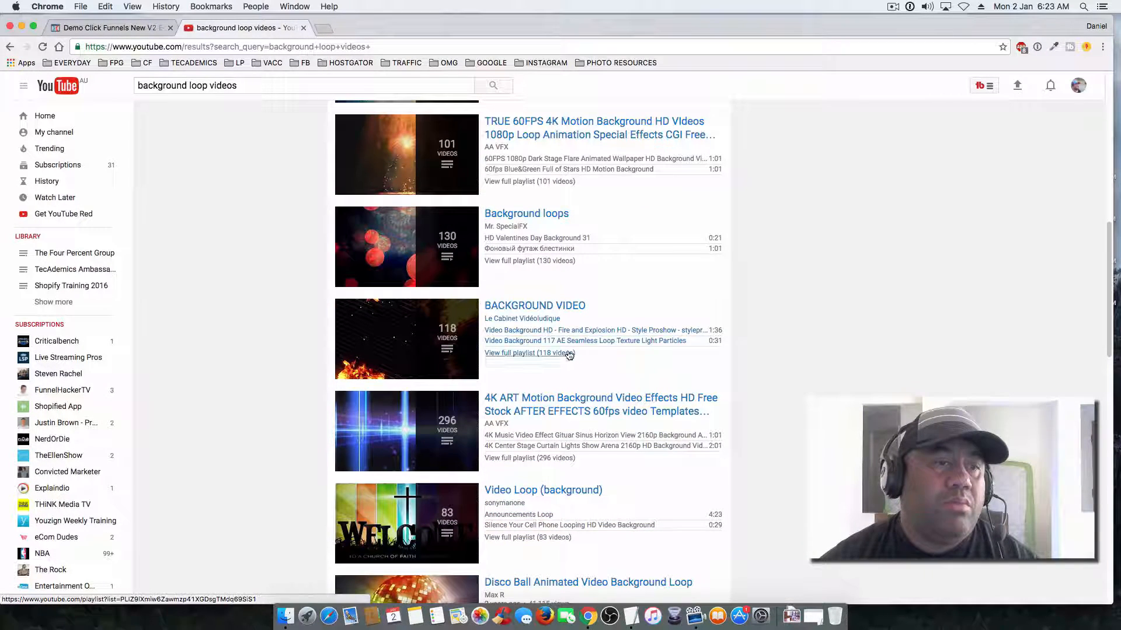
{"action": "left_click", "coordinate": [544, 306]}
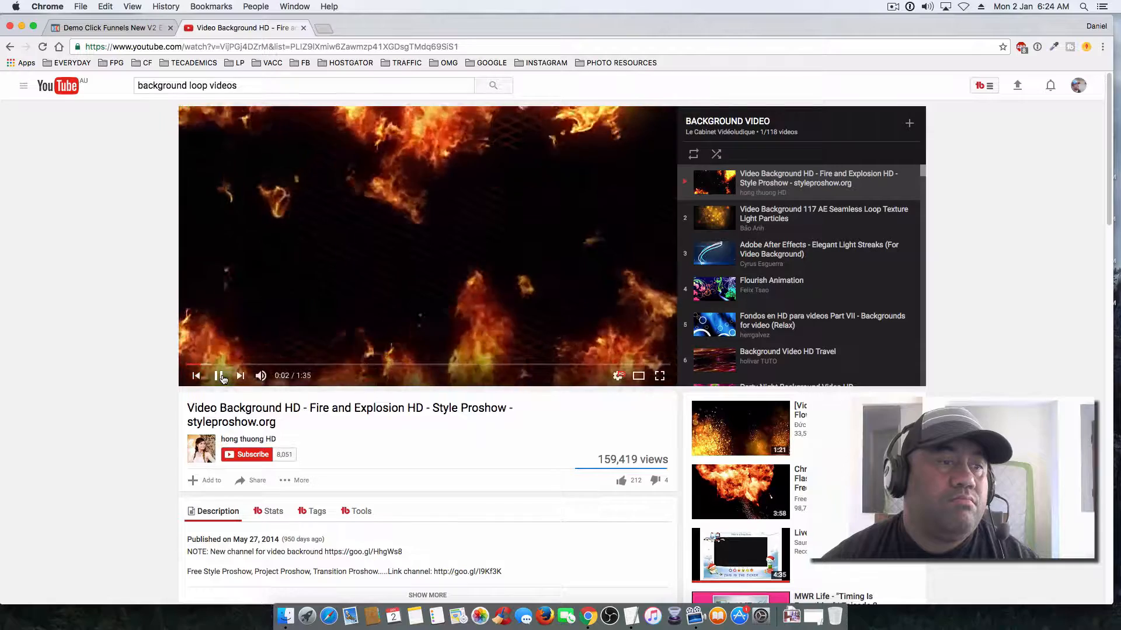
{"action": "left_click", "coordinate": [219, 377]}
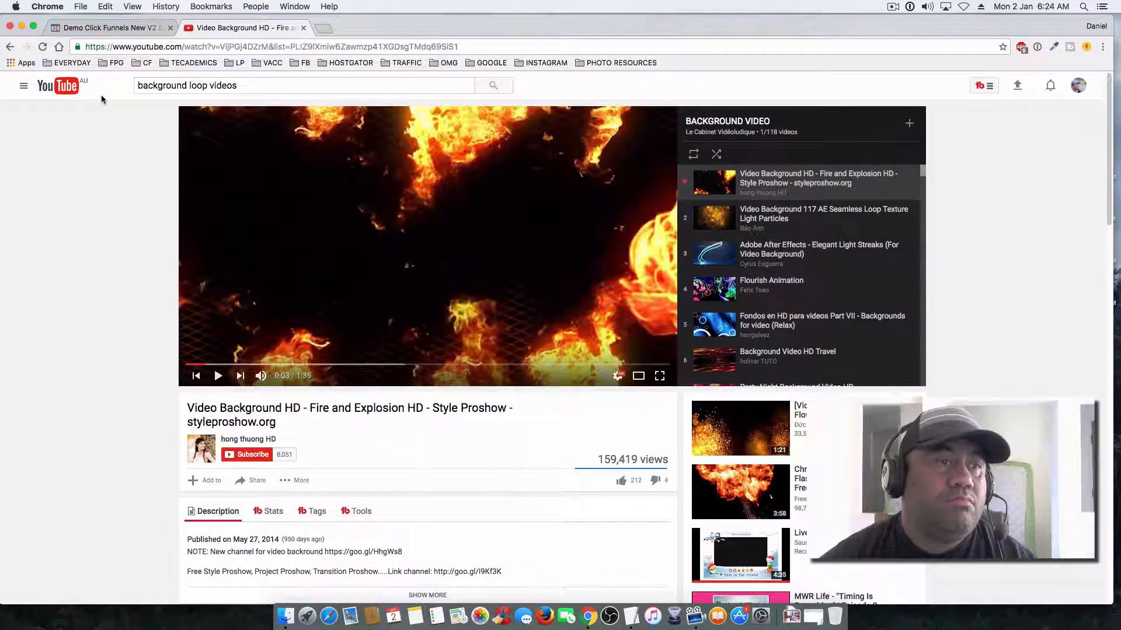
{"action": "left_click", "coordinate": [768, 181]}
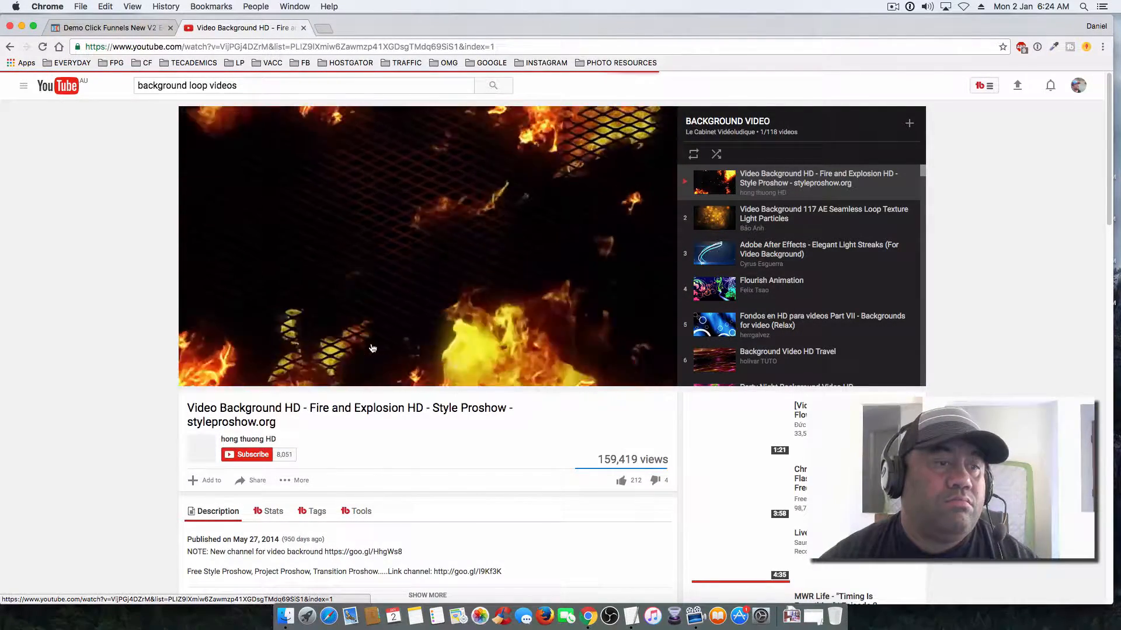
- Replace the YouTube search with "timelaspse" and look through the resulting videos
{"action": "left_click", "coordinate": [210, 86]}
{"action": "left_click_drag", "start_coordinate": [188, 86], "coordinate": [245, 84]}
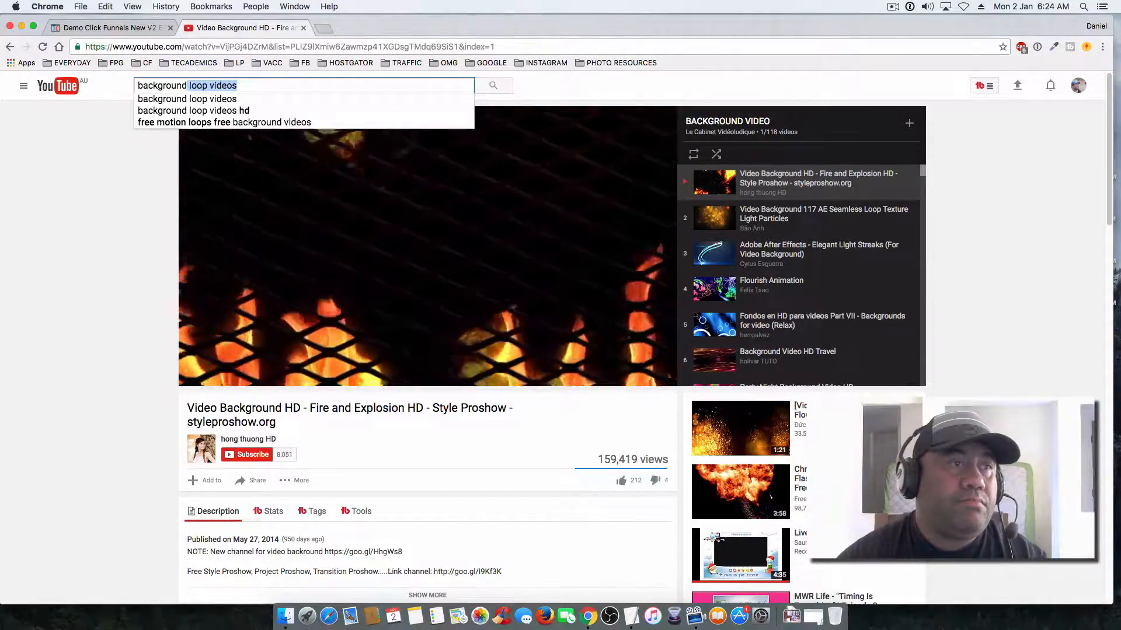
{"action": "key", "text": "BackSpace"}
{"action": "key", "text": "BackSpace"}
{"action": "key", "text": "BackSpace"}
{"action": "key", "text": "BackSpace"}
{"action": "key", "text": "BackSpace"}
{"action": "key", "text": "BackSpace"}
{"action": "key", "text": "BackSpace"}
{"action": "key", "text": "BackSpace"}
{"action": "key", "text": "BackSpace"}
{"action": "key", "text": "BackSpace"}
{"action": "key", "text": "BackSpace"}
{"action": "key", "text": "BackSpace"}
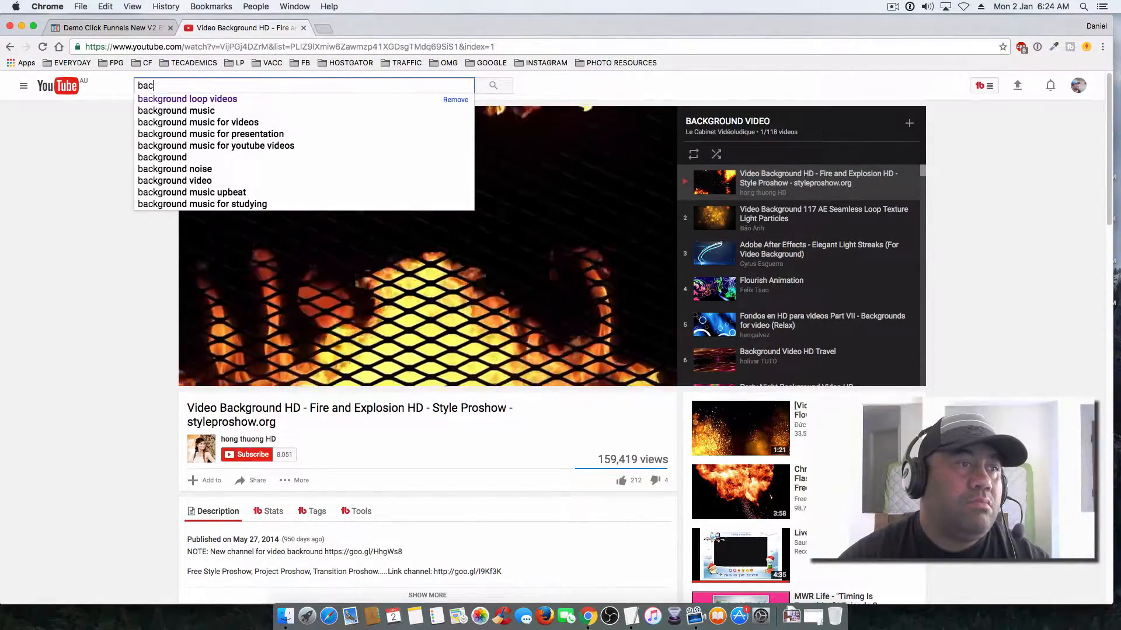
{"action": "type", "text": "tim"}
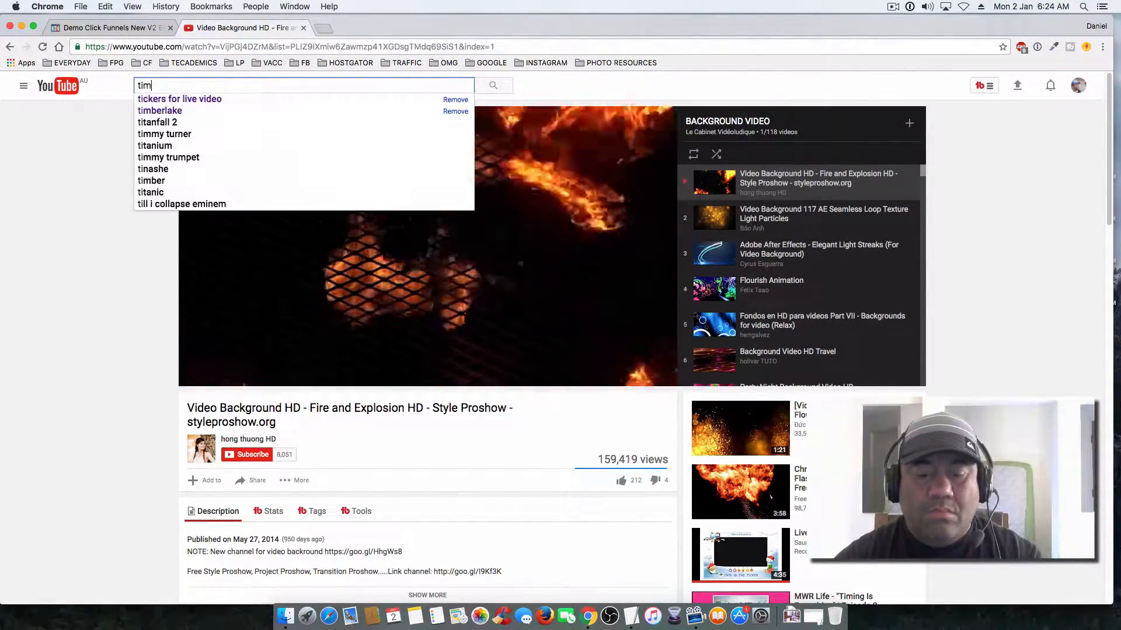
{"action": "type", "text": "elaspse"}
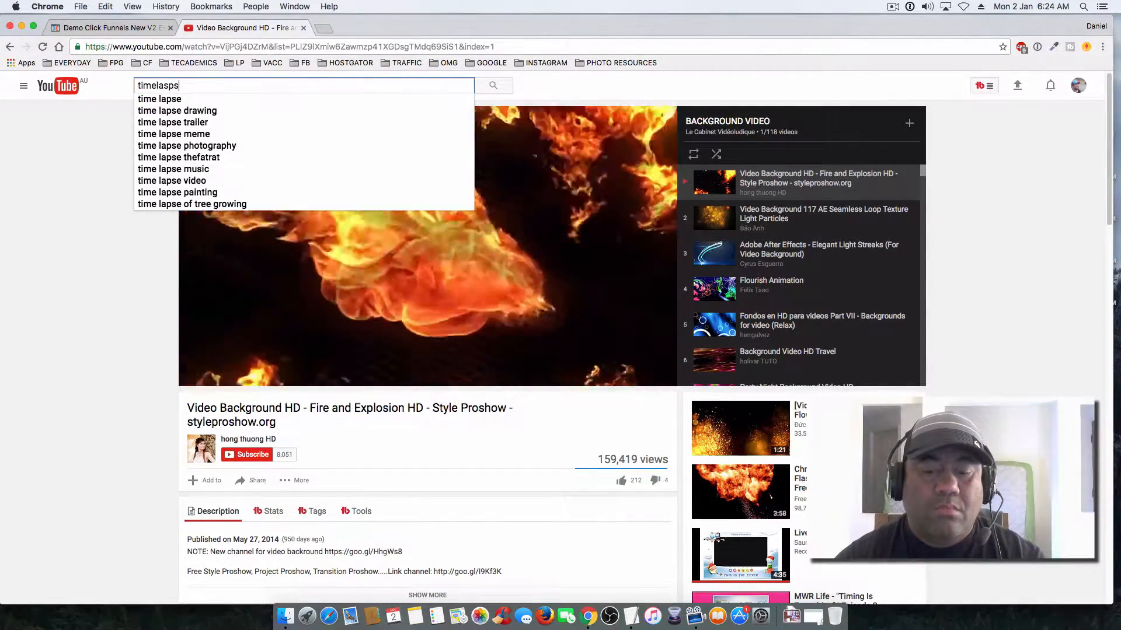
{"action": "key", "text": "Return"}
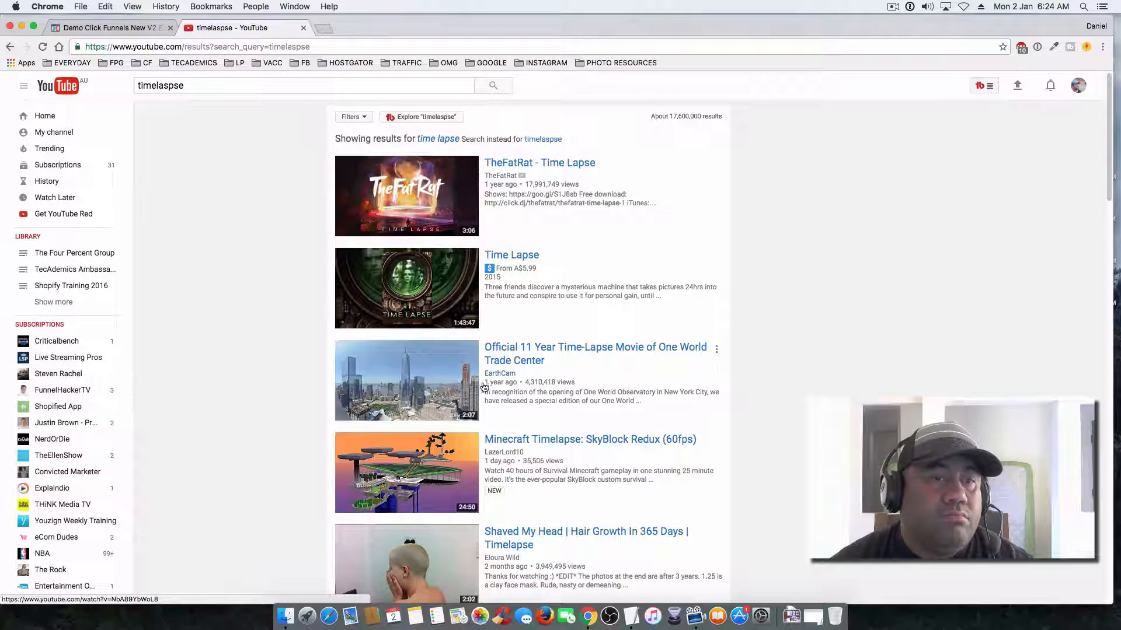
{"action": "scroll", "coordinate": [561, 362], "scroll_direction": "down", "scroll_amount": 3}
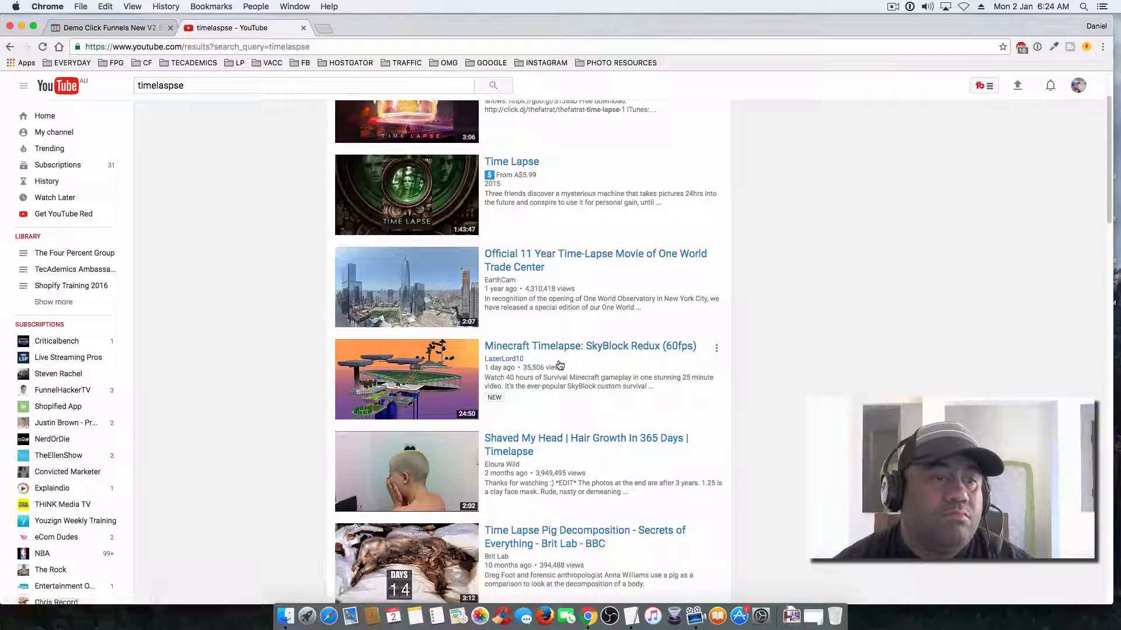
{"action": "scroll", "coordinate": [559, 364], "scroll_direction": "up", "scroll_amount": 3}
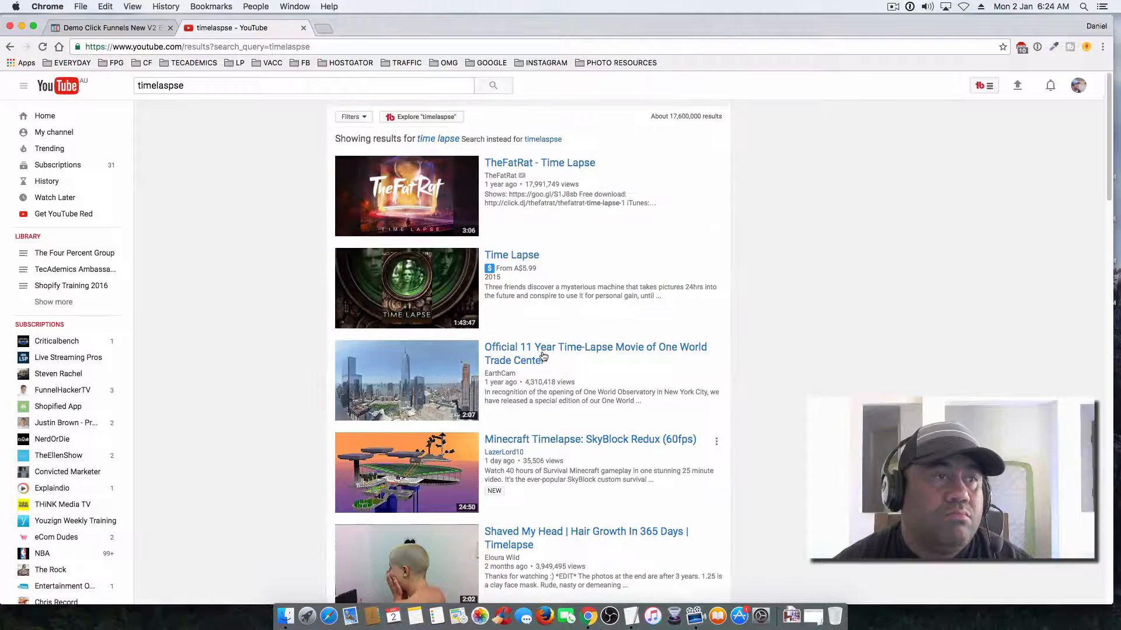
- Search YouTube for "timelapse background", then open and pause the "Sun and Clouds Timelapse FULLHD!" video
{"action": "left_click", "coordinate": [167, 87]}
{"action": "key", "text": "BackSpace"}
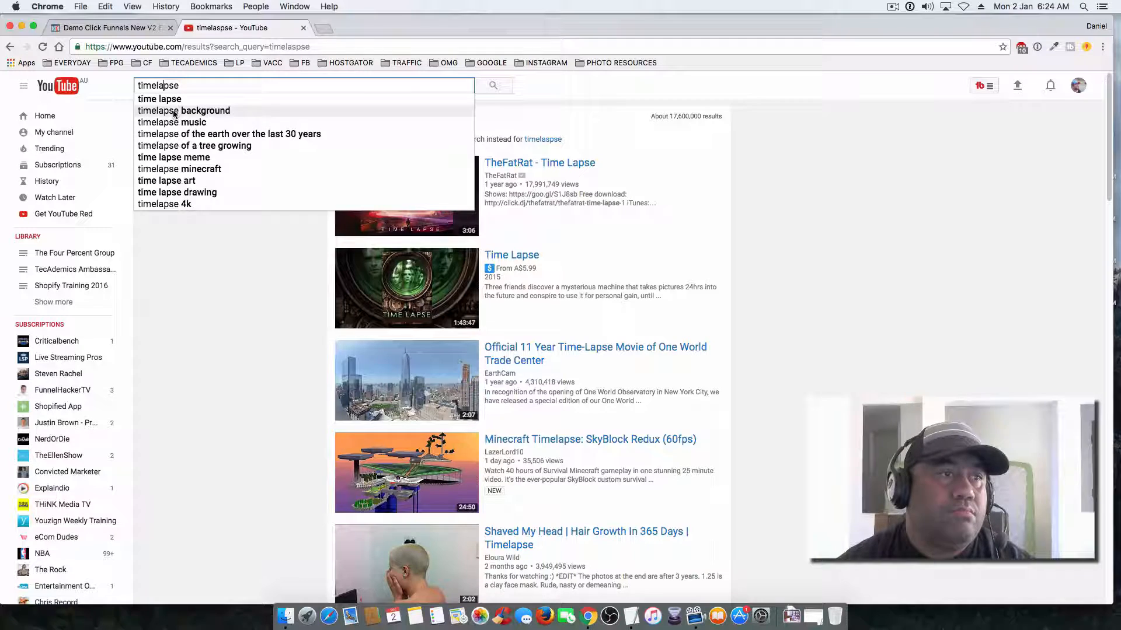
{"action": "left_click", "coordinate": [174, 111]}
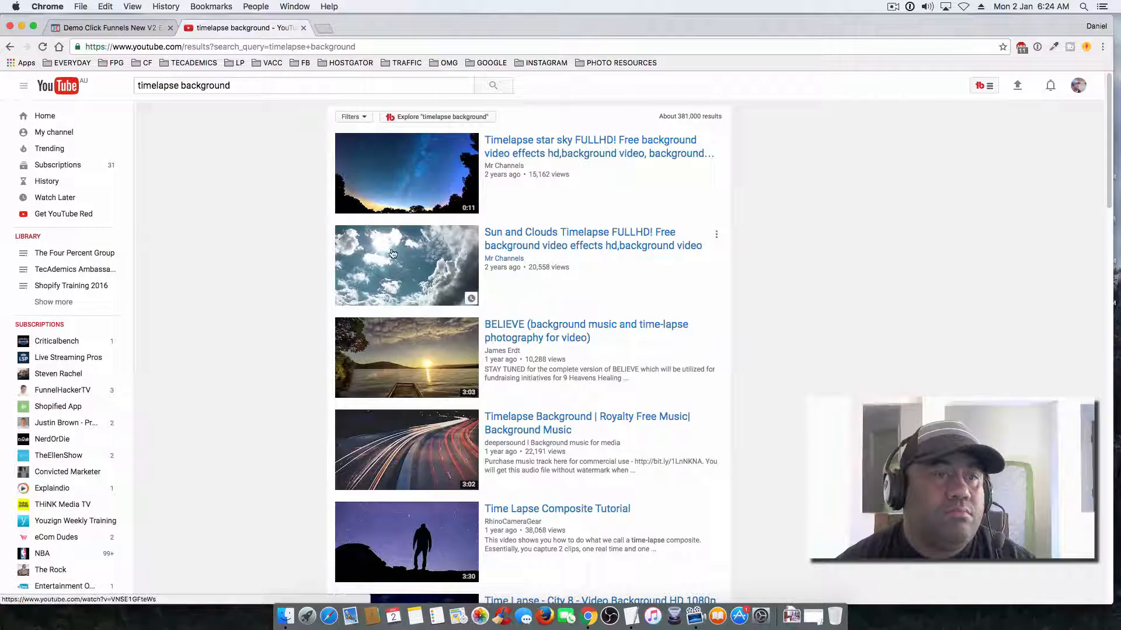
{"action": "left_click", "coordinate": [513, 240]}
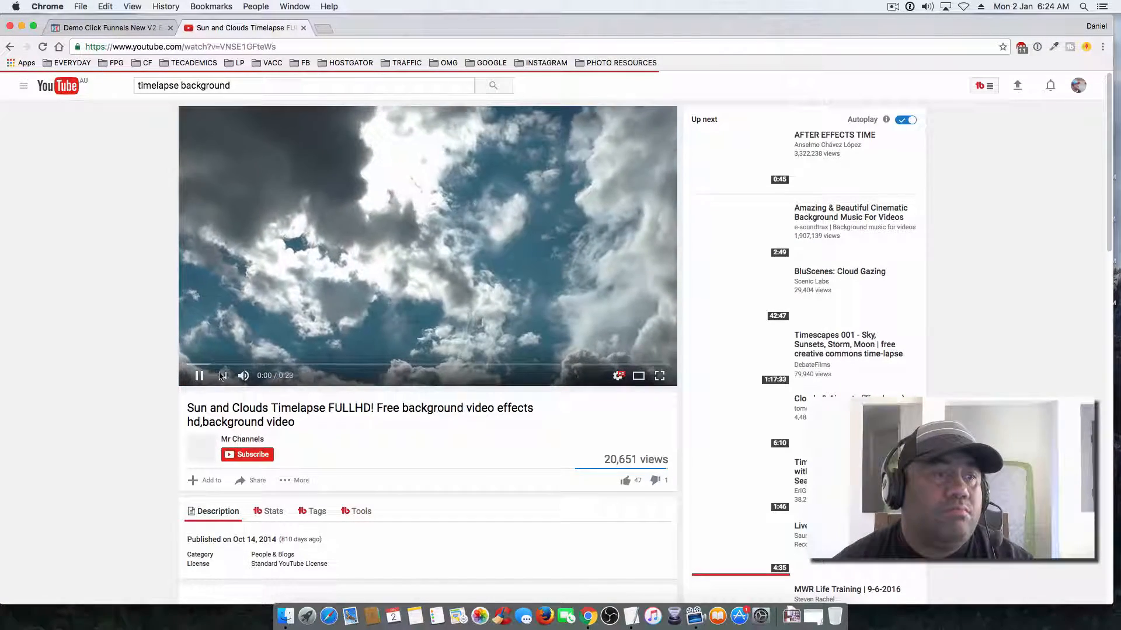
{"action": "left_click", "coordinate": [194, 374]}
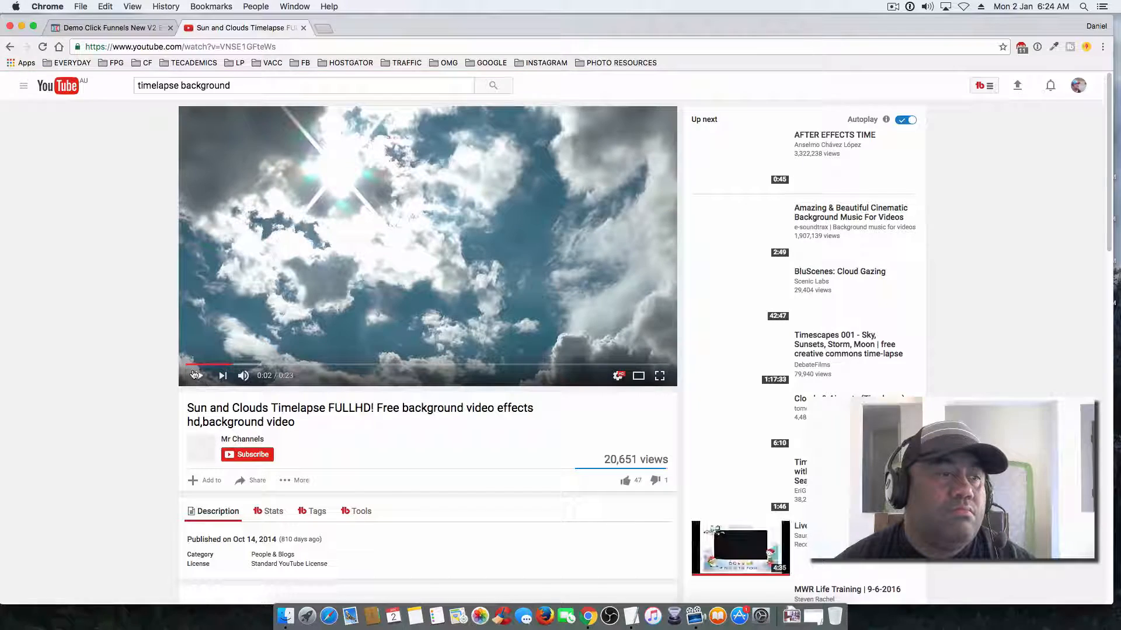
- Copy the Sun and Clouds video's address into the ClickFunnels page's YouTube background URL and save the page
{"action": "left_click_drag", "start_coordinate": [275, 46], "coordinate": [94, 39]}
{"action": "key", "text": "super+c"}
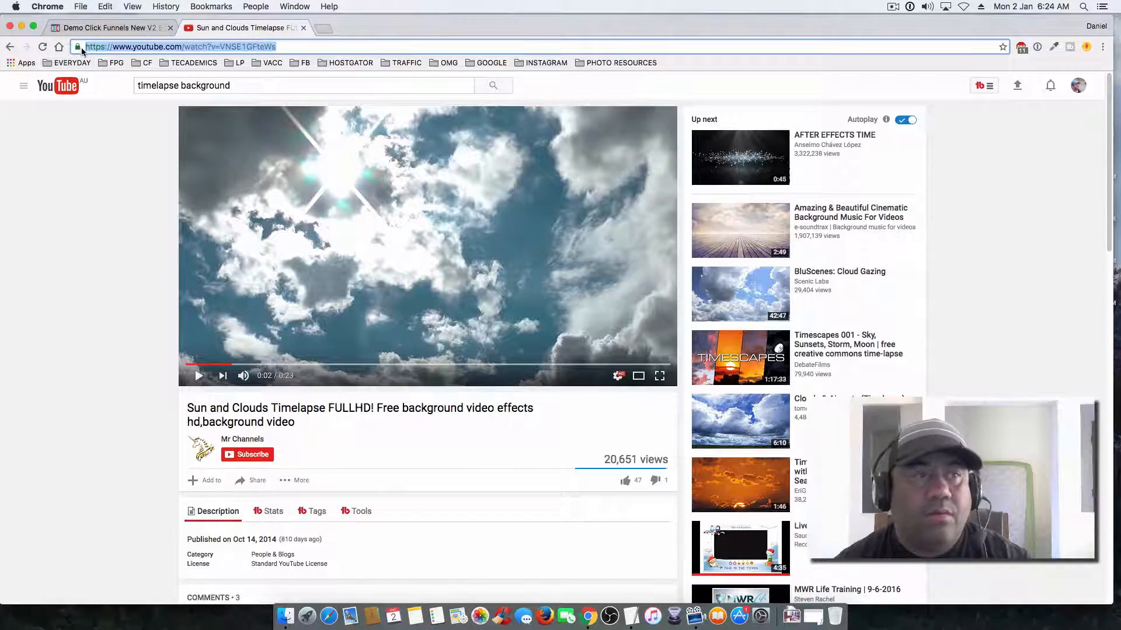
{"action": "left_click", "coordinate": [111, 27]}
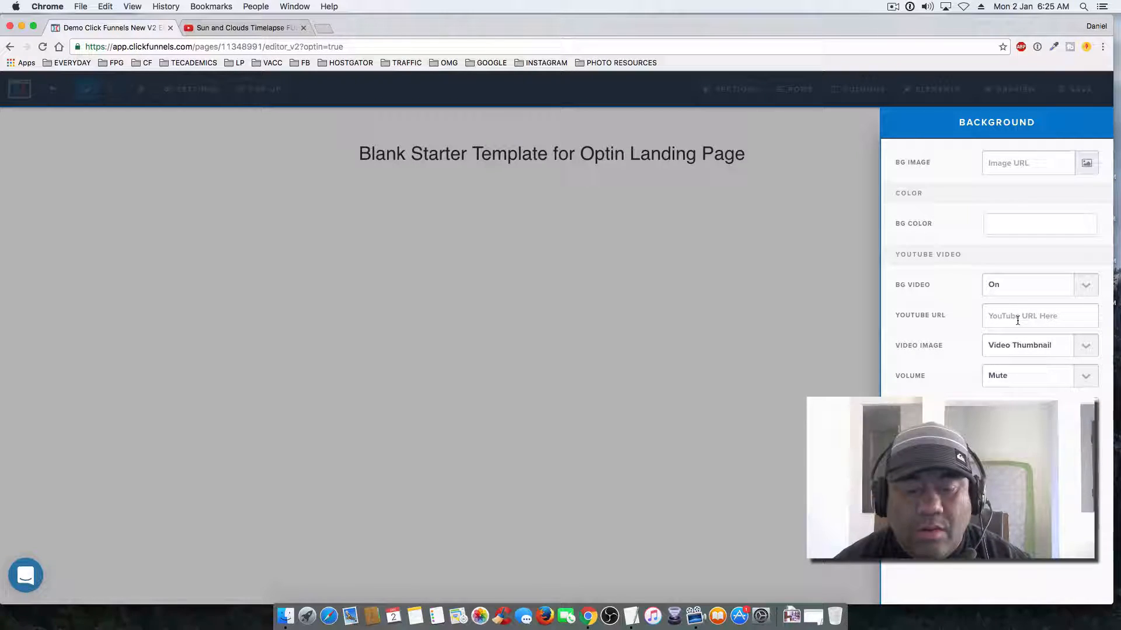
{"action": "key", "text": "super+v"}
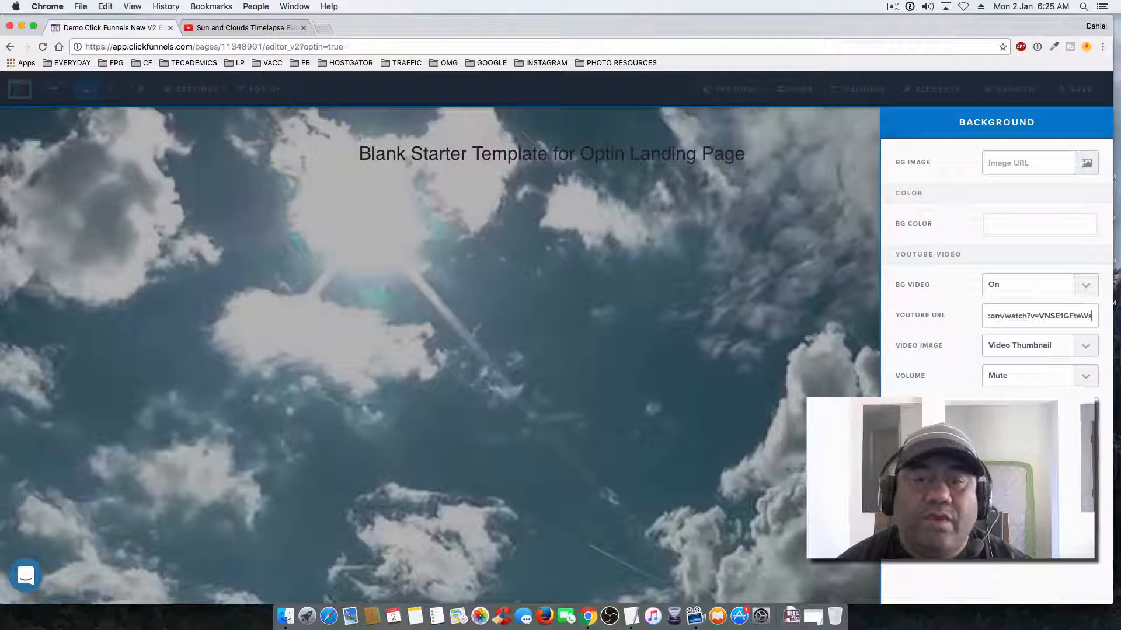
{"action": "left_click", "coordinate": [844, 328]}
{"action": "left_click", "coordinate": [1077, 91]}
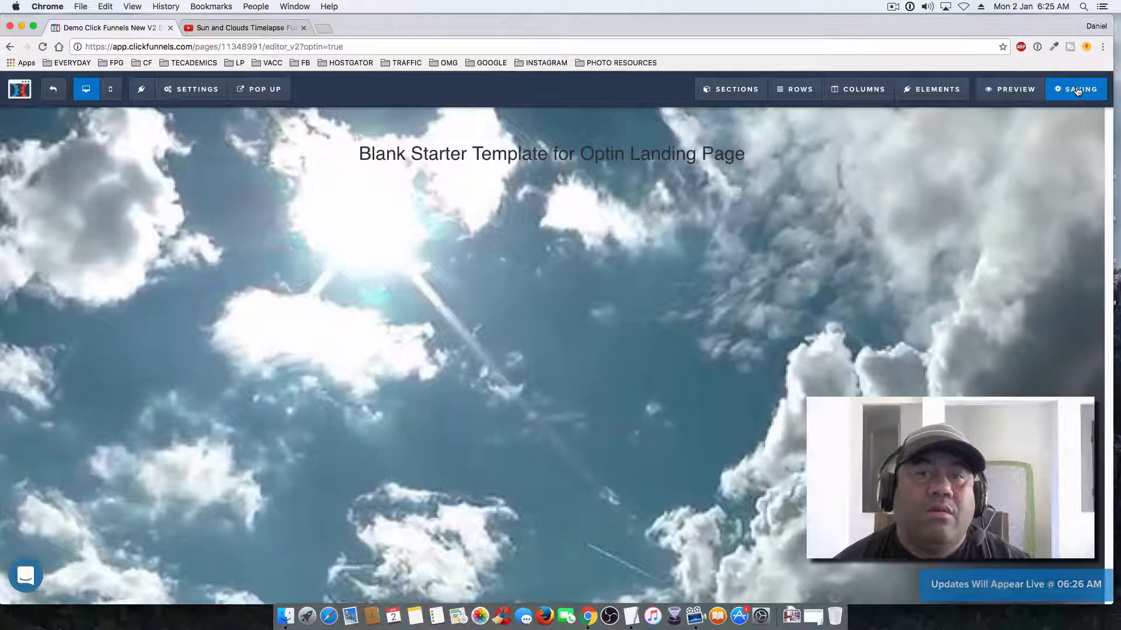
- Preview the landing page with its background video, then close the YouTube and preview tabs to return to the editor
{"action": "left_click", "coordinate": [1009, 89]}
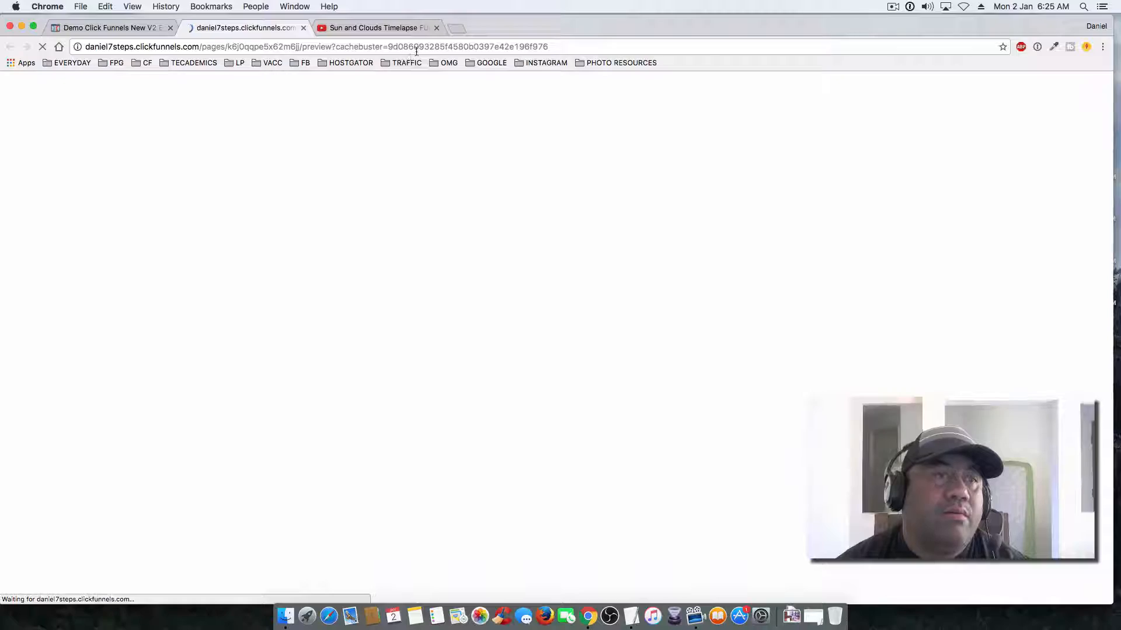
{"action": "left_click", "coordinate": [437, 27]}
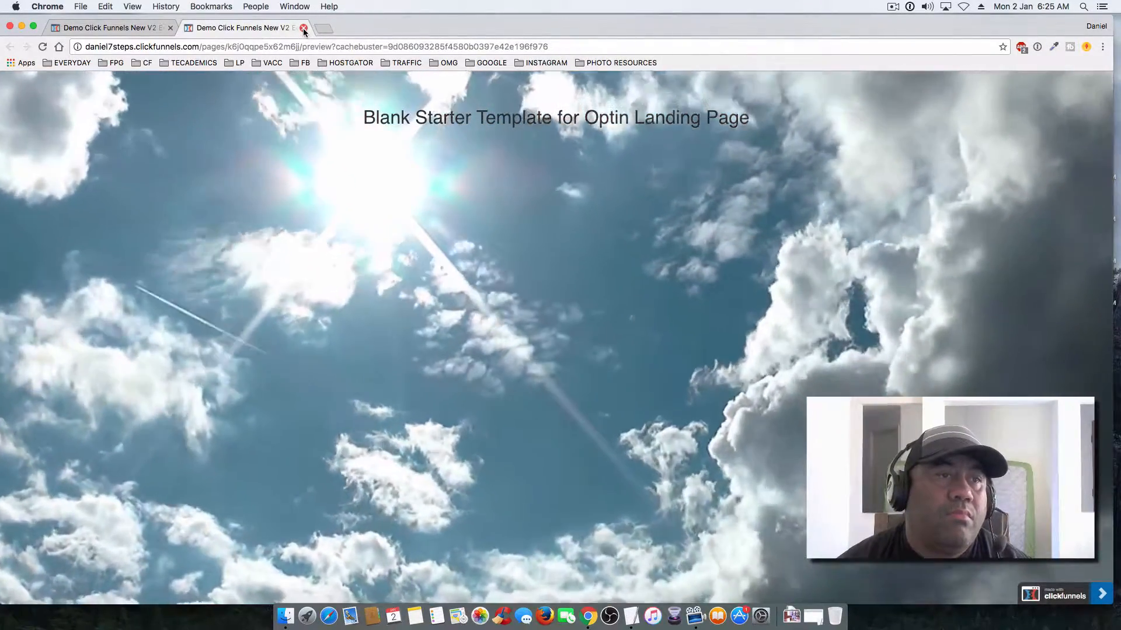
{"action": "left_click", "coordinate": [304, 28]}
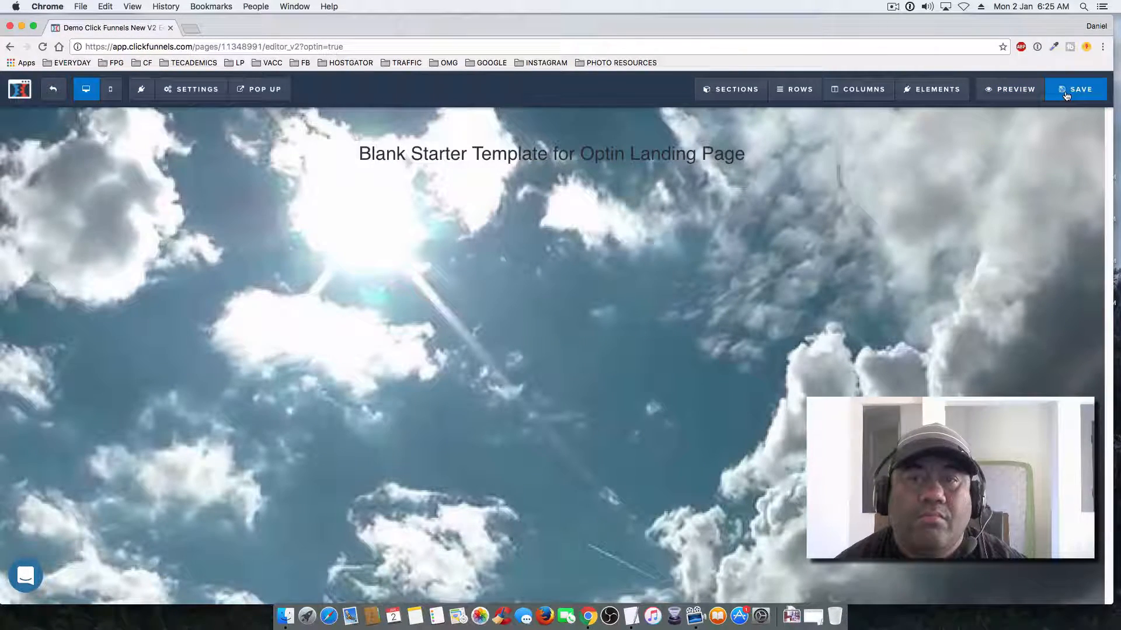
- Clear the YouTube URL in the page's background settings, turn the background video off, and save the page
{"action": "left_click", "coordinate": [192, 89]}
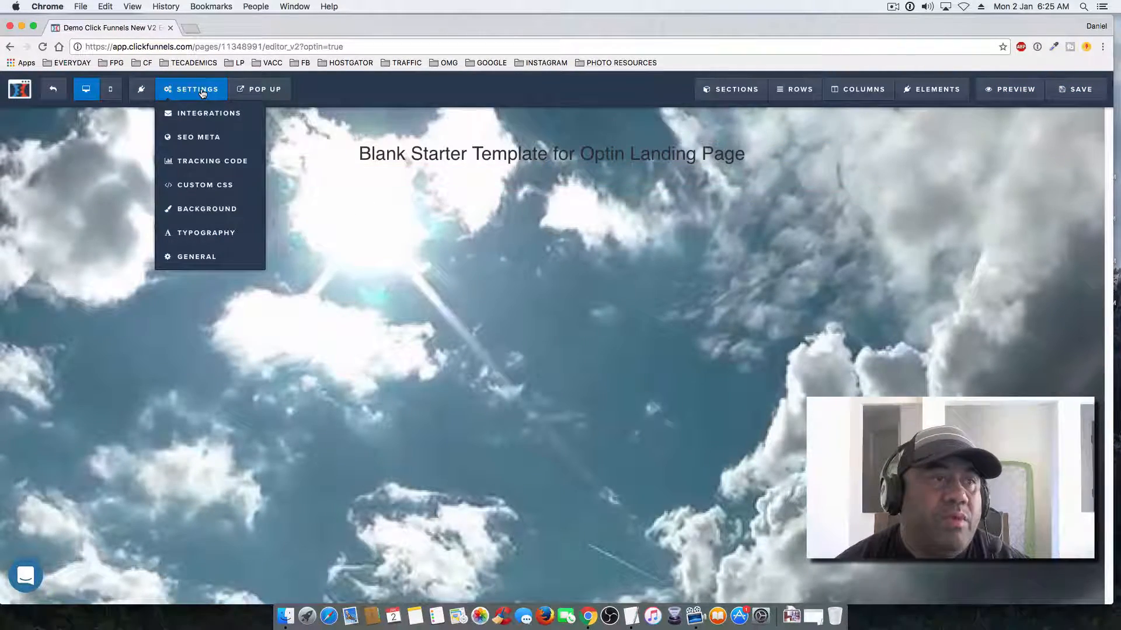
{"action": "left_click", "coordinate": [198, 209]}
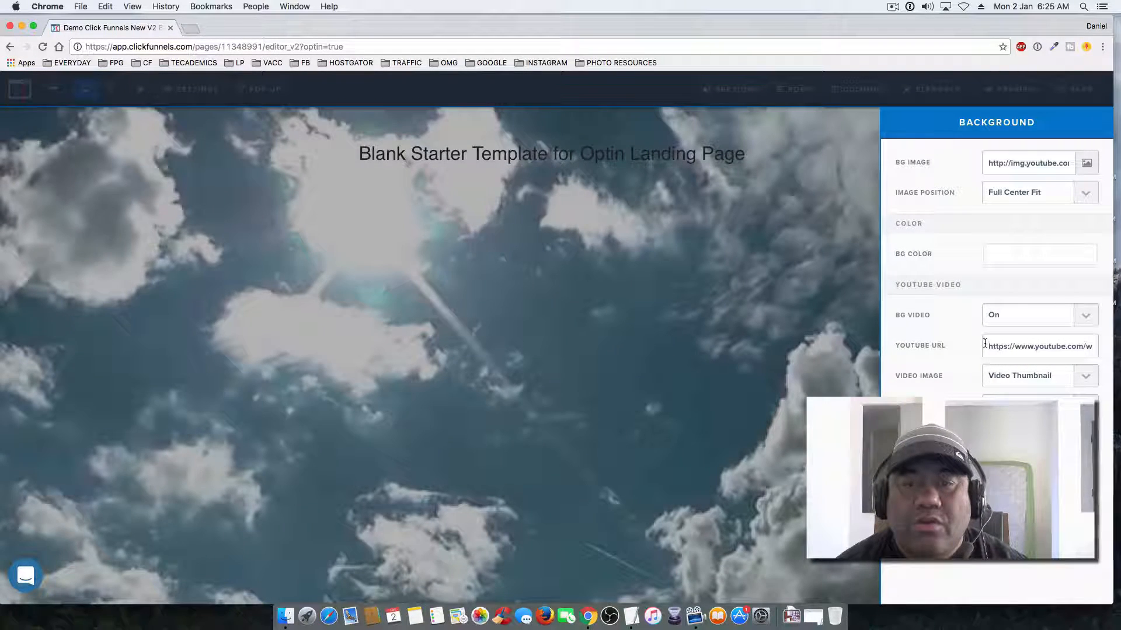
{"action": "left_click", "coordinate": [1006, 315]}
{"action": "left_click", "coordinate": [1003, 303]}
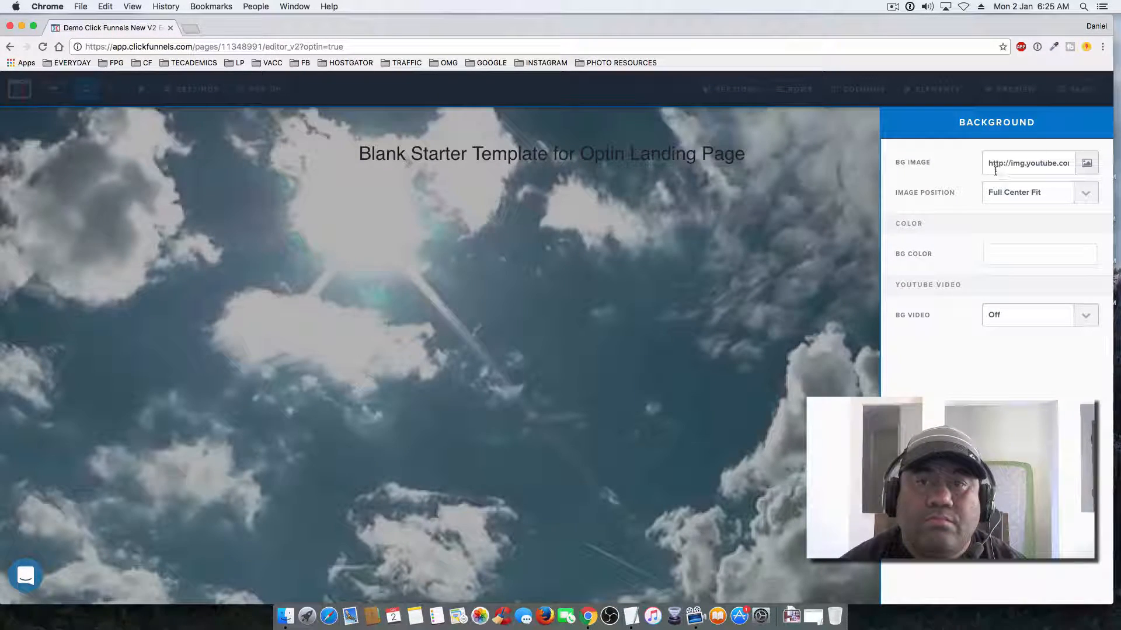
{"action": "left_click", "coordinate": [994, 315]}
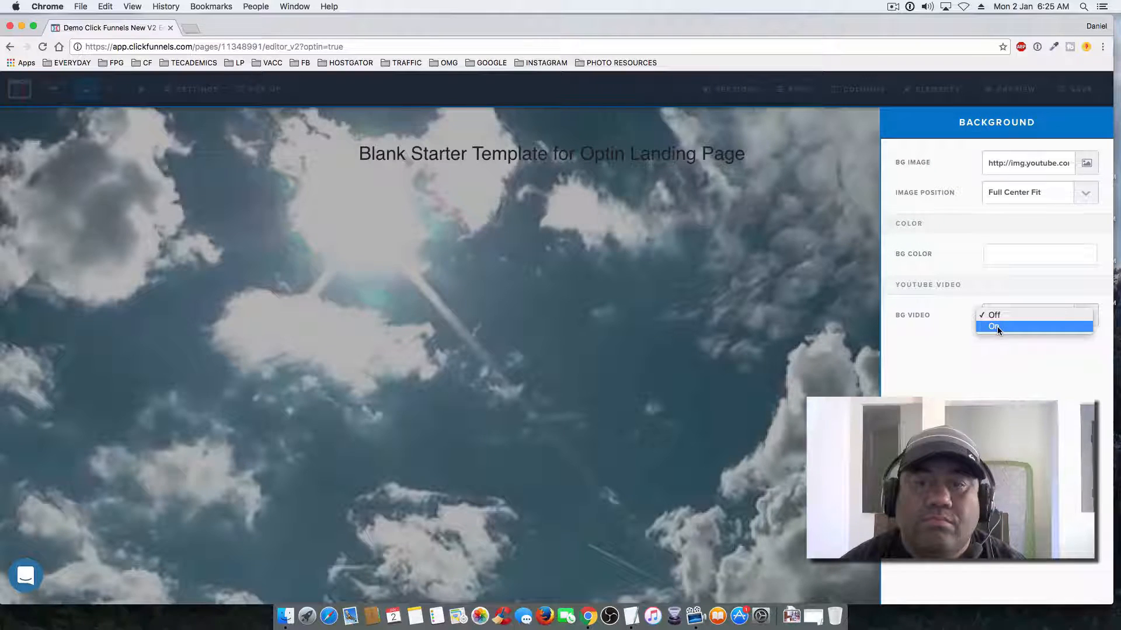
{"action": "left_click", "coordinate": [993, 326]}
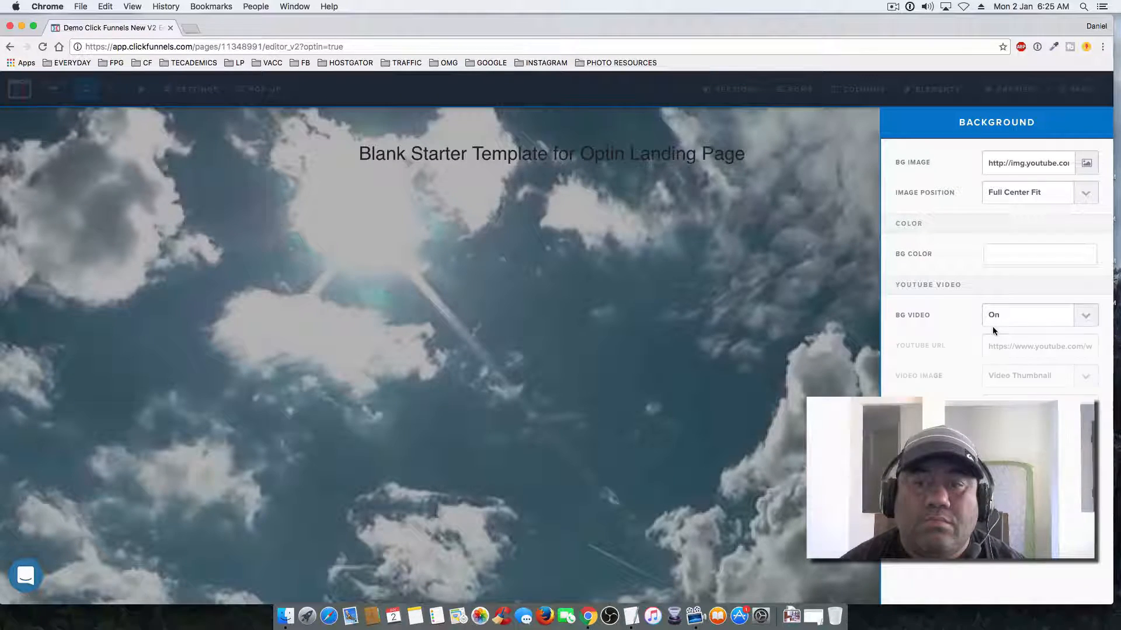
{"action": "left_click_drag", "start_coordinate": [988, 347], "coordinate": [1103, 351]}
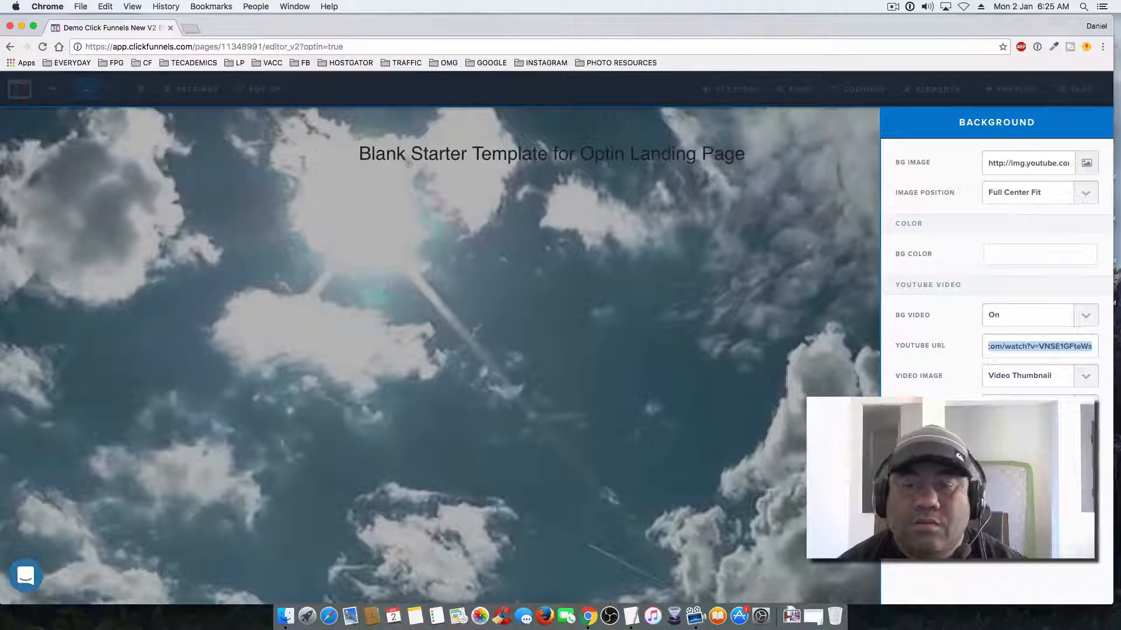
{"action": "key", "text": "BackSpace"}
{"action": "left_click", "coordinate": [1006, 314]}
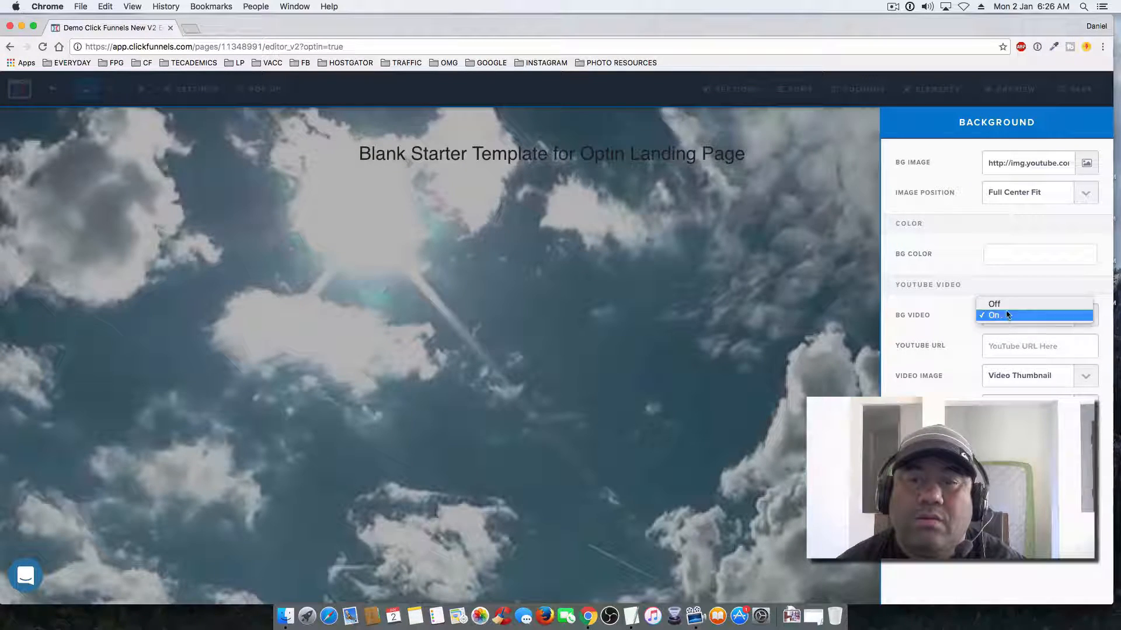
{"action": "left_click", "coordinate": [1004, 300]}
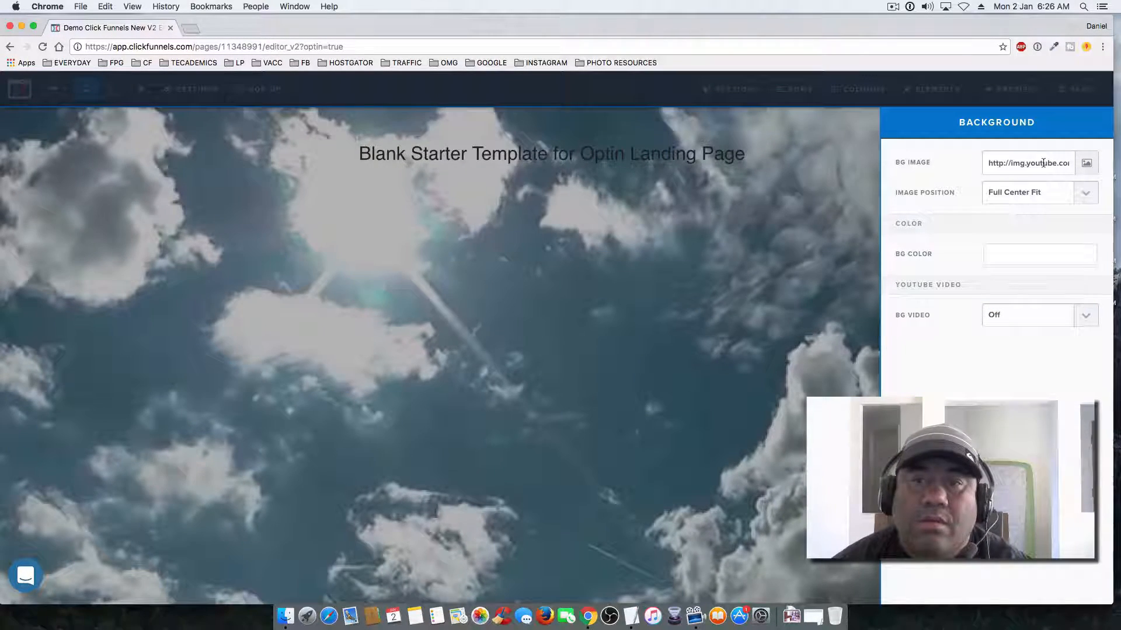
{"action": "left_click", "coordinate": [835, 313]}
{"action": "left_click", "coordinate": [1079, 90]}
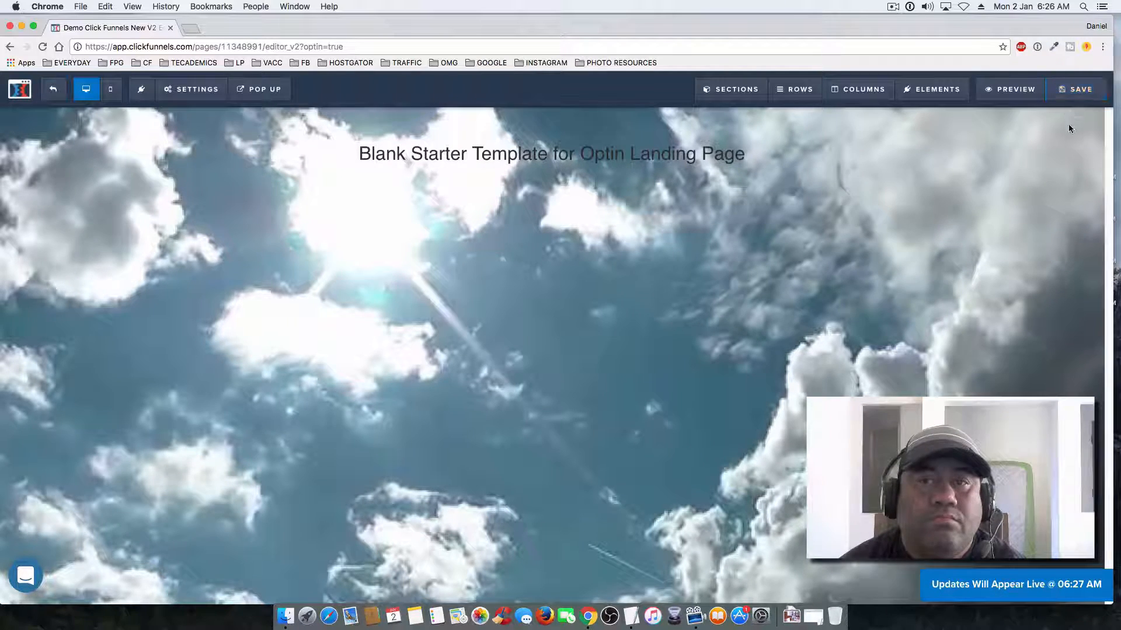
- Remove the image URL from the page's background settings
{"action": "mouse_move", "coordinate": [312, 166]}
{"action": "left_click", "coordinate": [192, 89]}
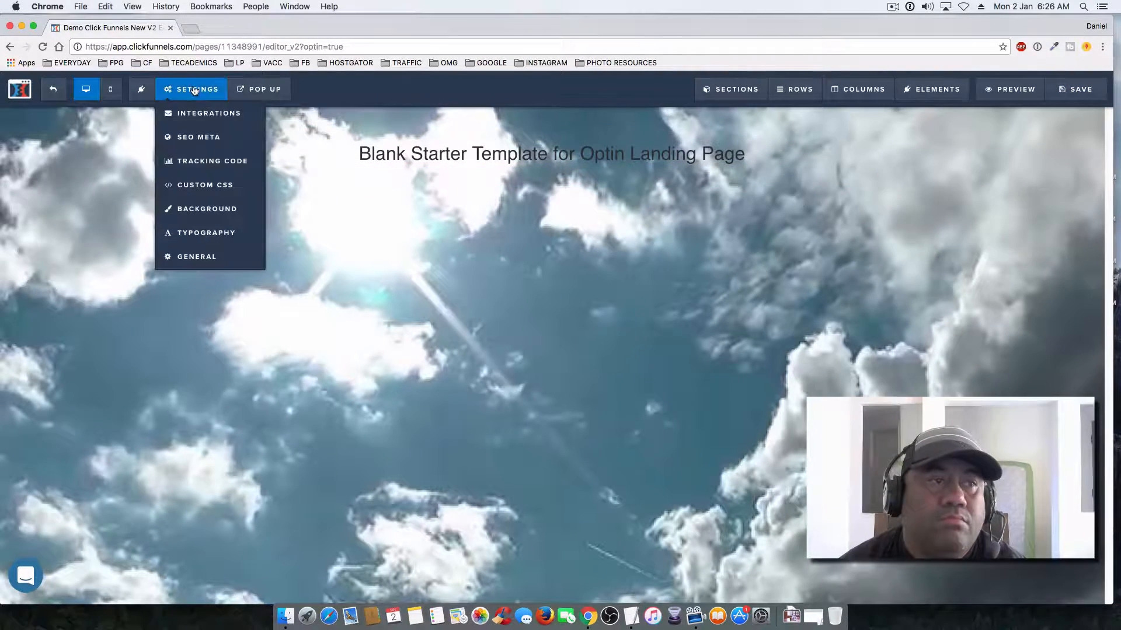
{"action": "left_click", "coordinate": [197, 205]}
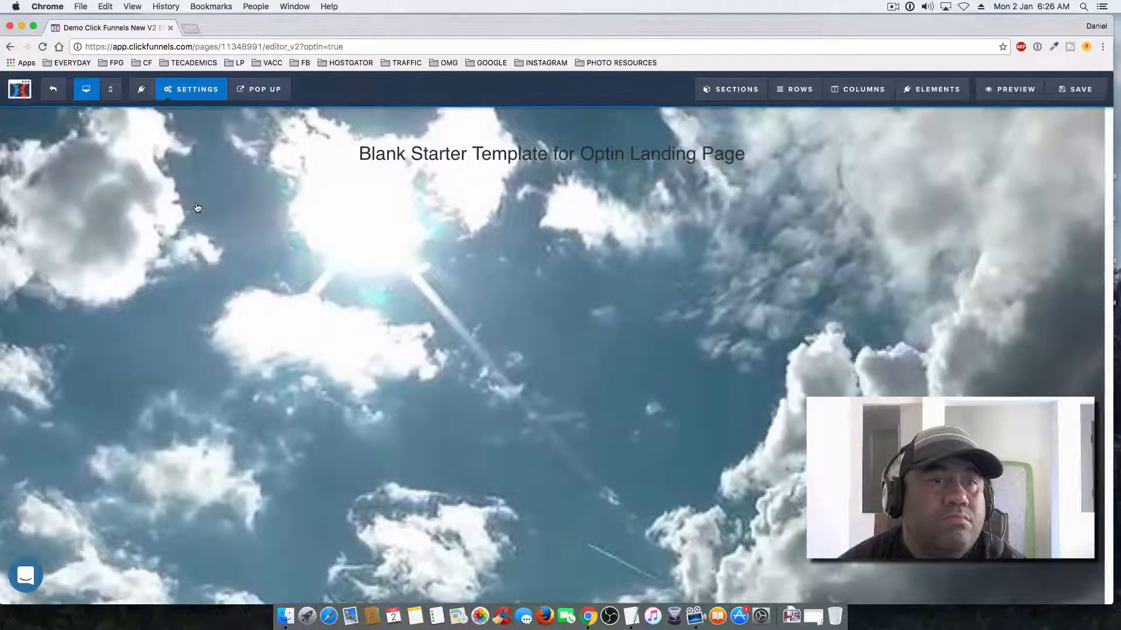
{"action": "left_click_drag", "start_coordinate": [984, 163], "coordinate": [1104, 167]}
{"action": "key", "text": "BackSpace"}
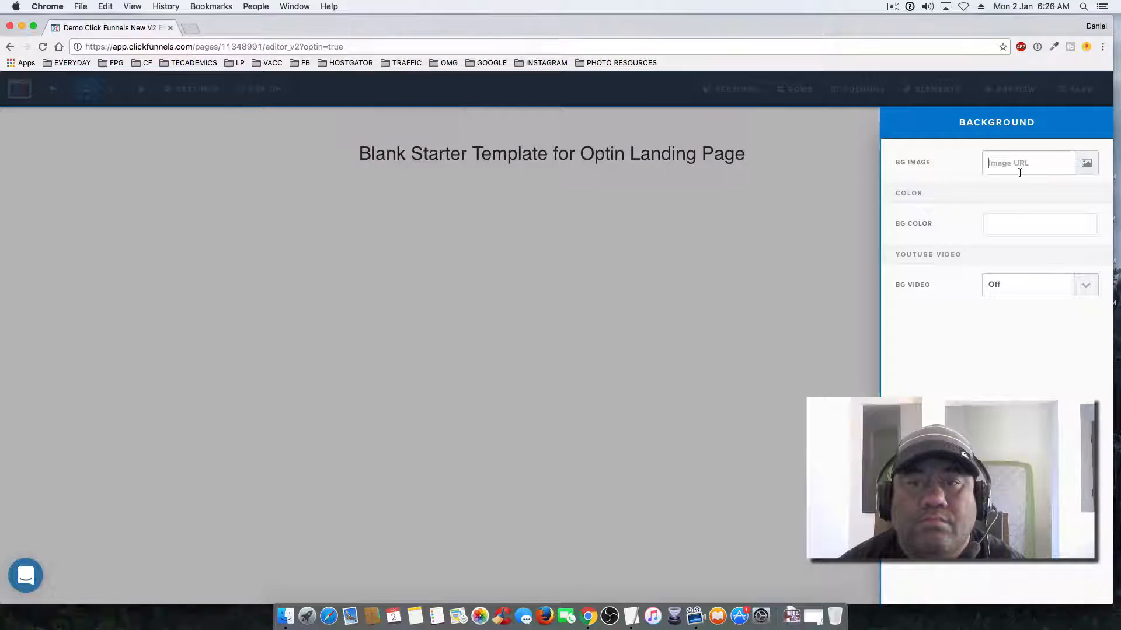
- Set the page's background color to white (#ffffff) and save the page
{"action": "left_click", "coordinate": [1011, 224]}
{"action": "left_click", "coordinate": [914, 314]}
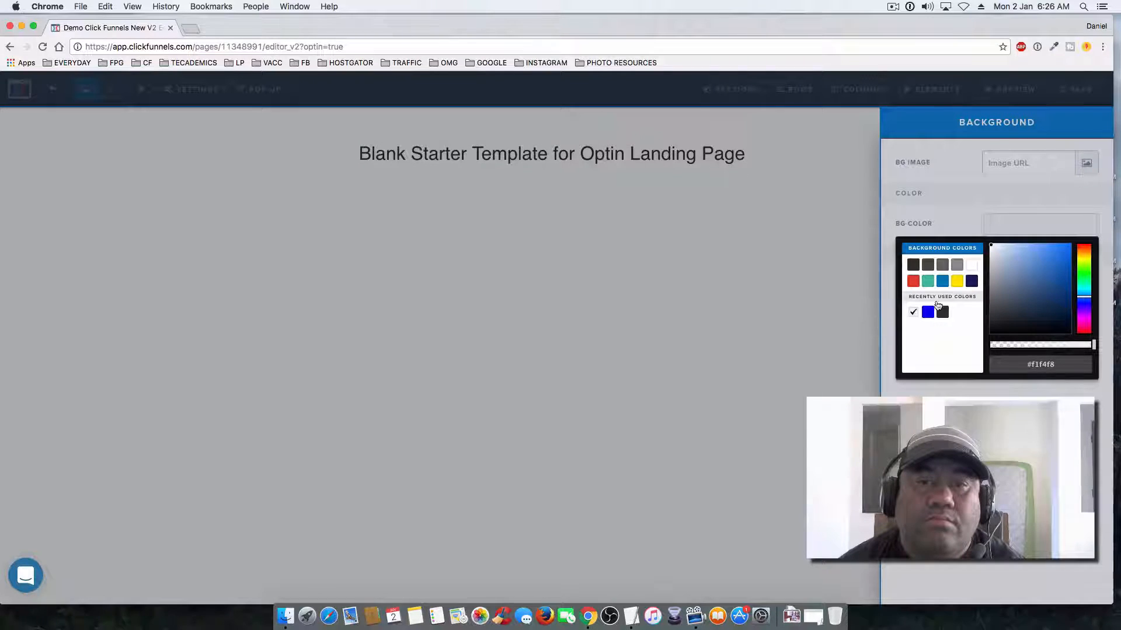
{"action": "left_click", "coordinate": [971, 265]}
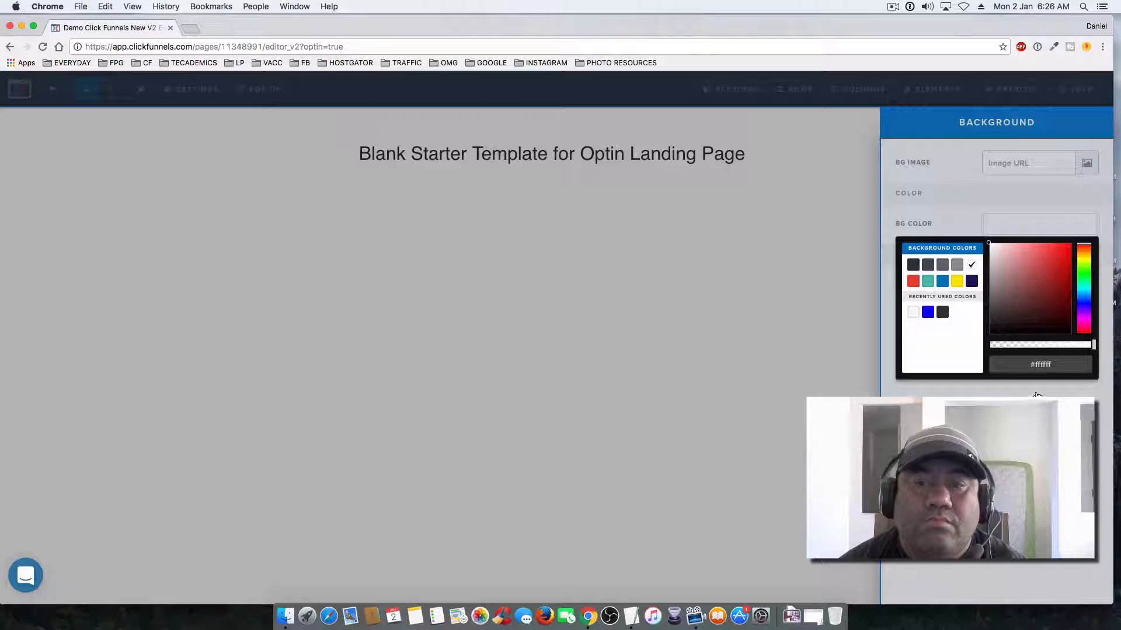
{"action": "left_click", "coordinate": [842, 307]}
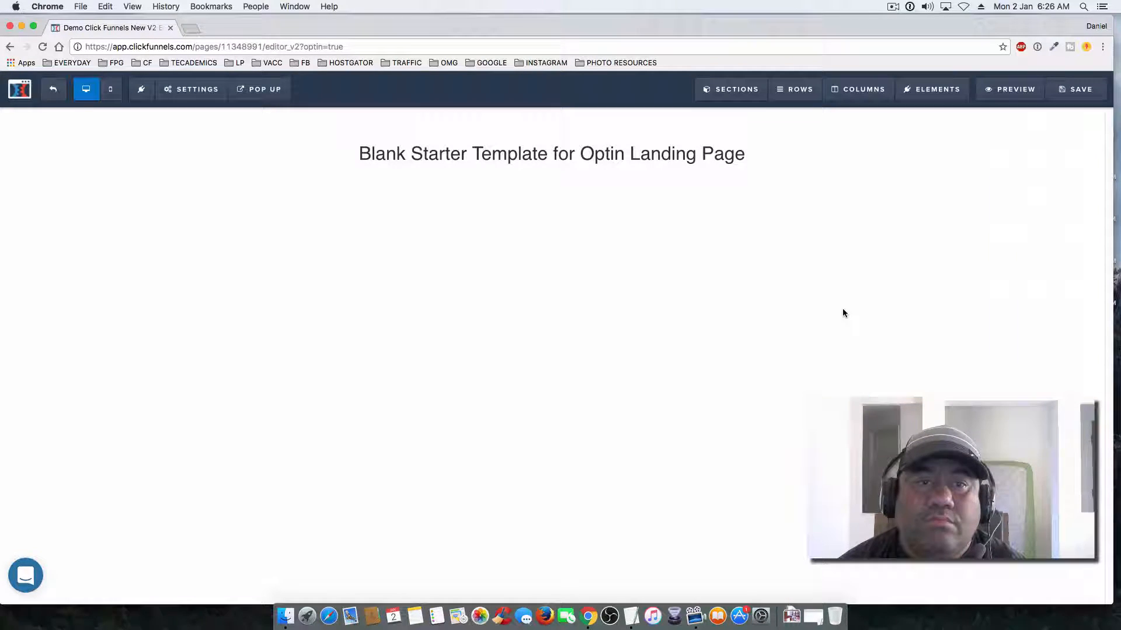
{"action": "left_click", "coordinate": [1080, 92]}
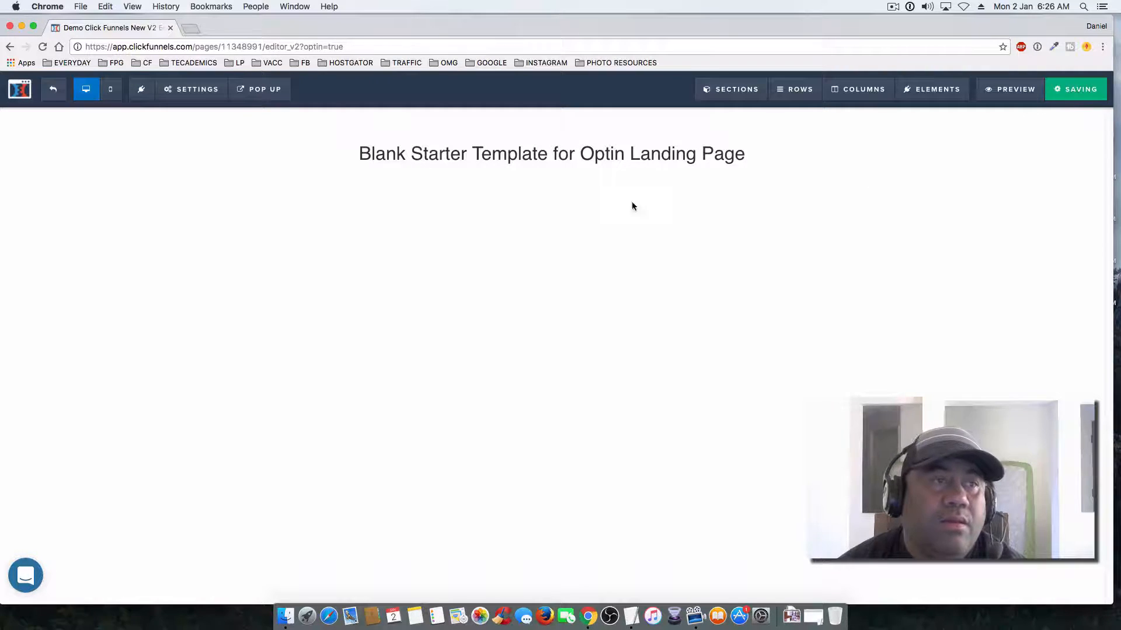
{"action": "left_click", "coordinate": [197, 94]}
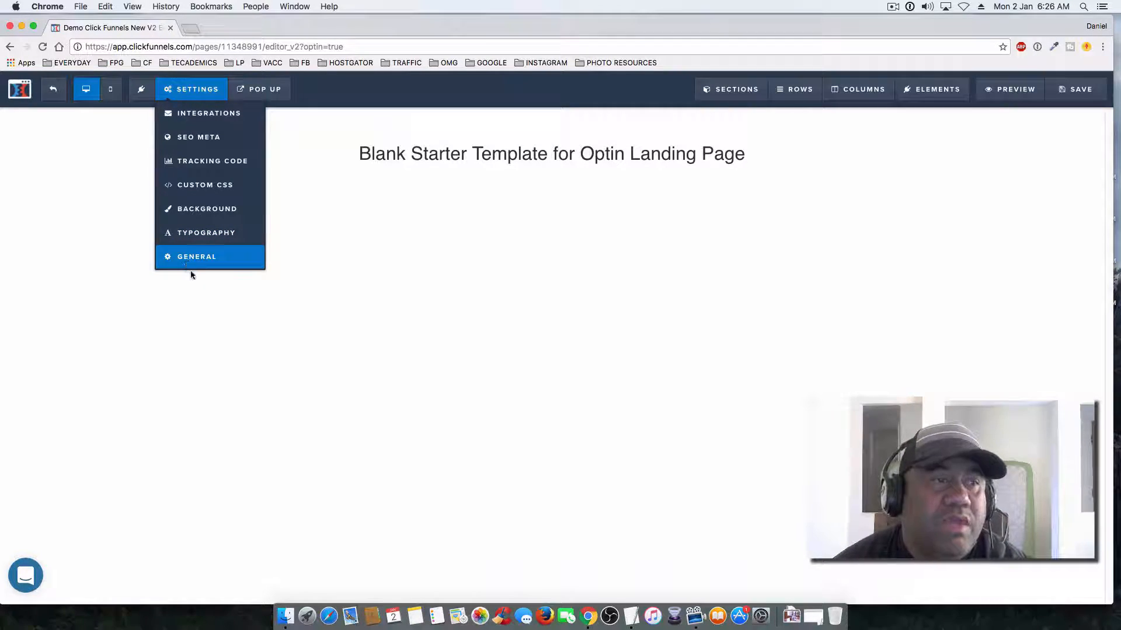
{"action": "mouse_move", "coordinate": [190, 91]}
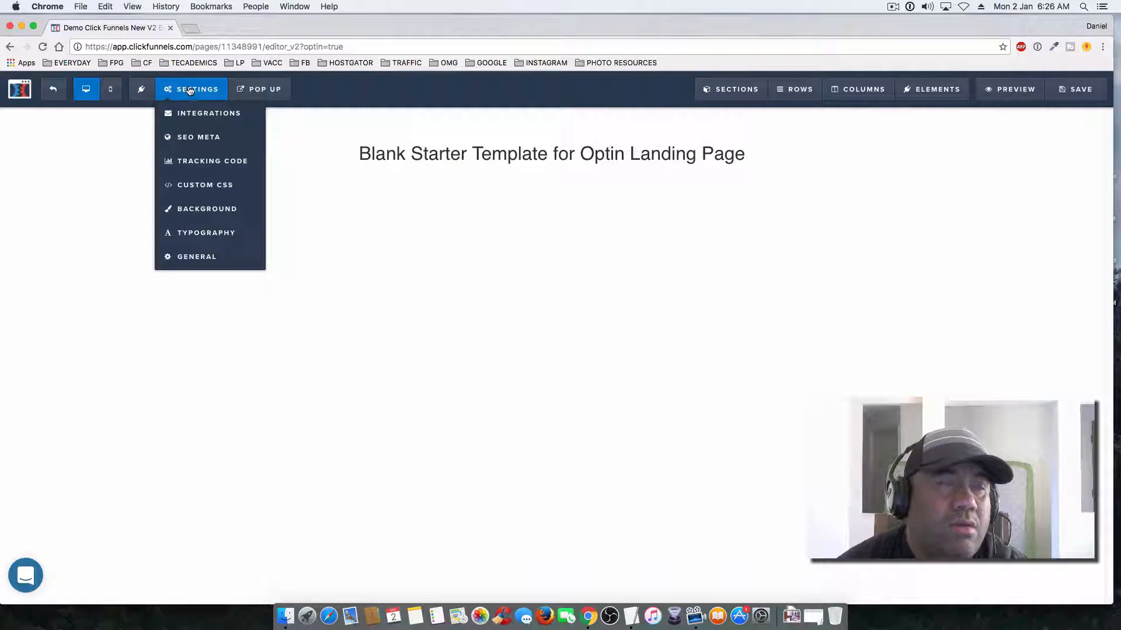
{"action": "left_click", "coordinate": [194, 256]}
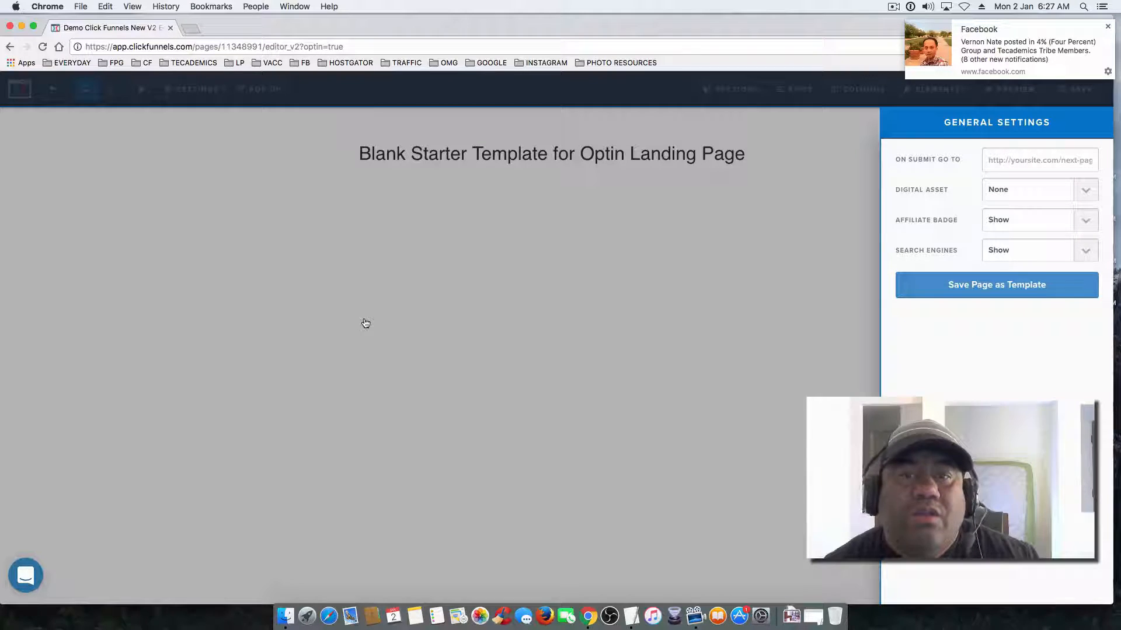
{"action": "left_click", "coordinate": [1096, 167]}
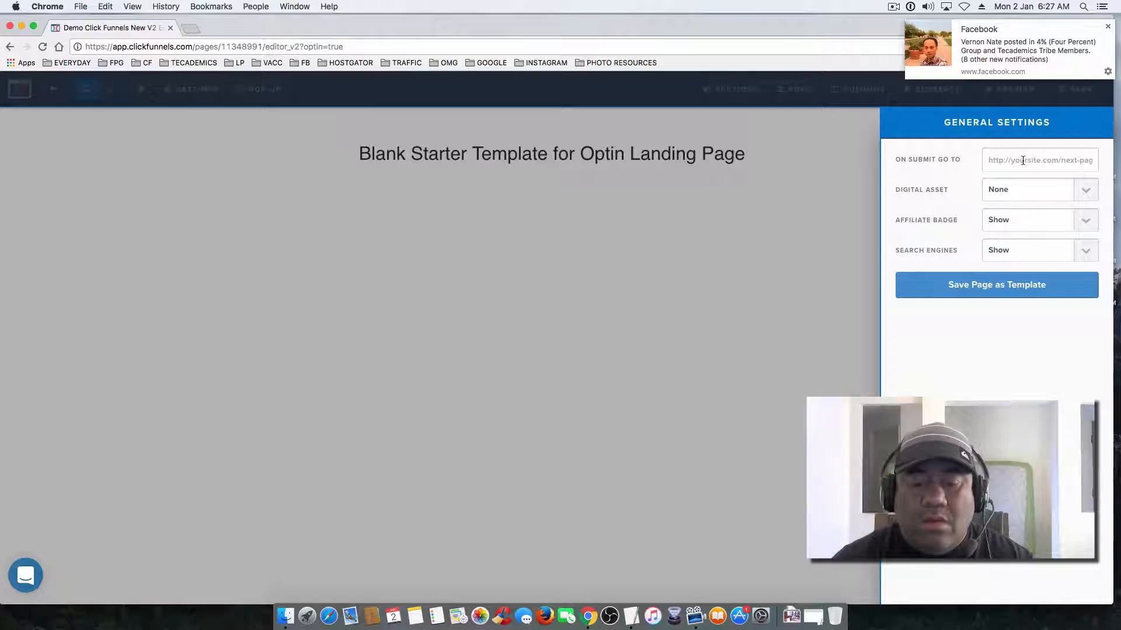
{"action": "type", "text": "htt"}
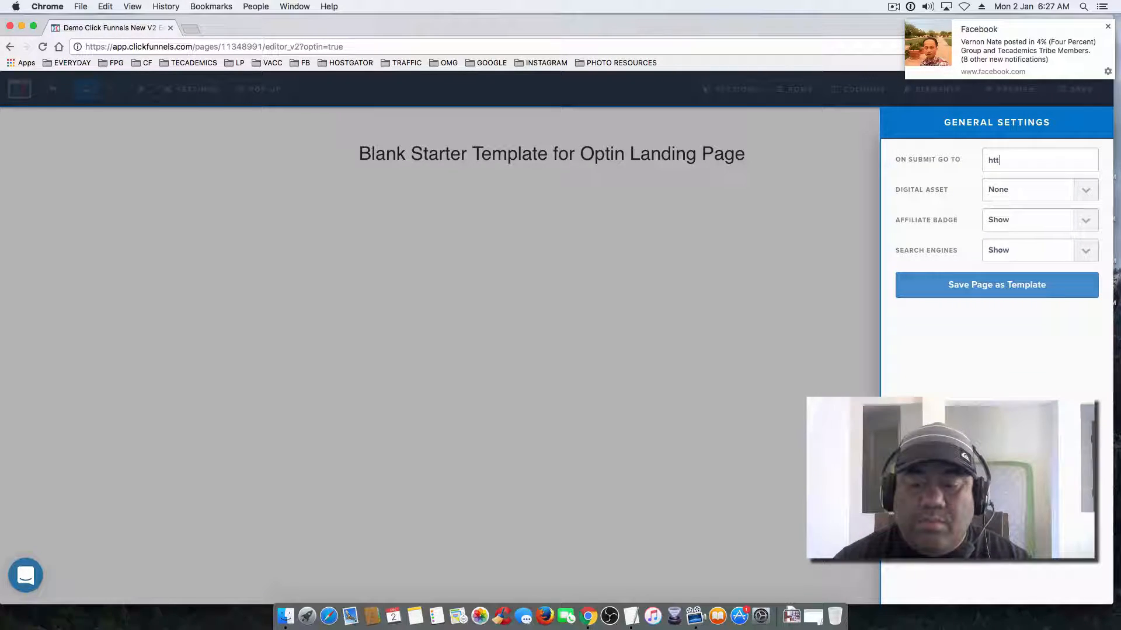
{"action": "type", "text": "p:"}
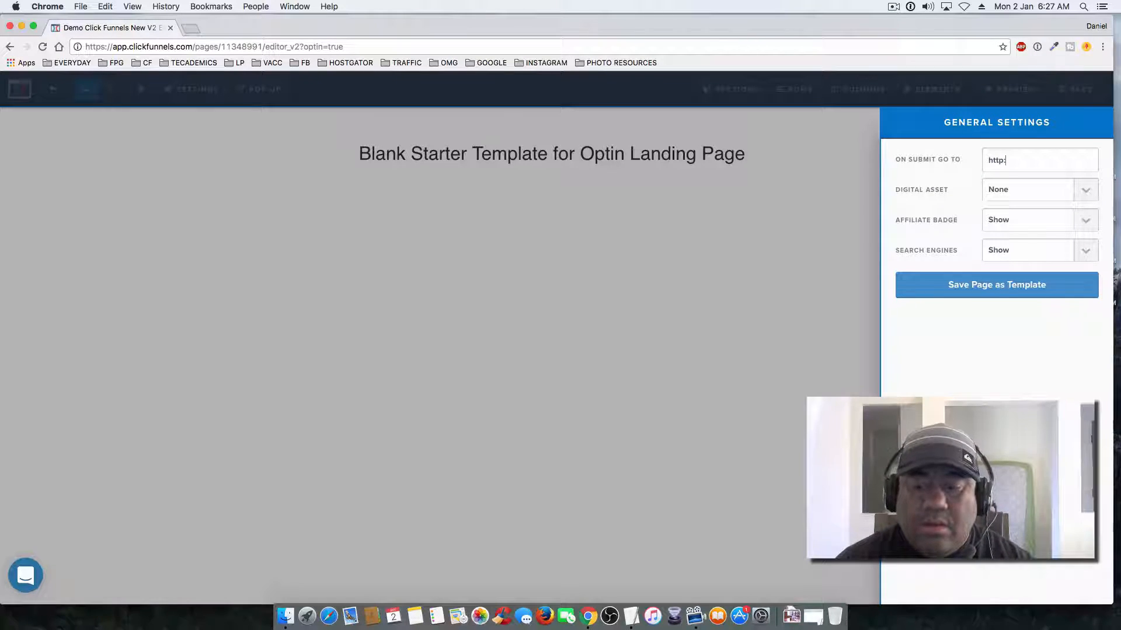
{"action": "type", "text": "//goog"}
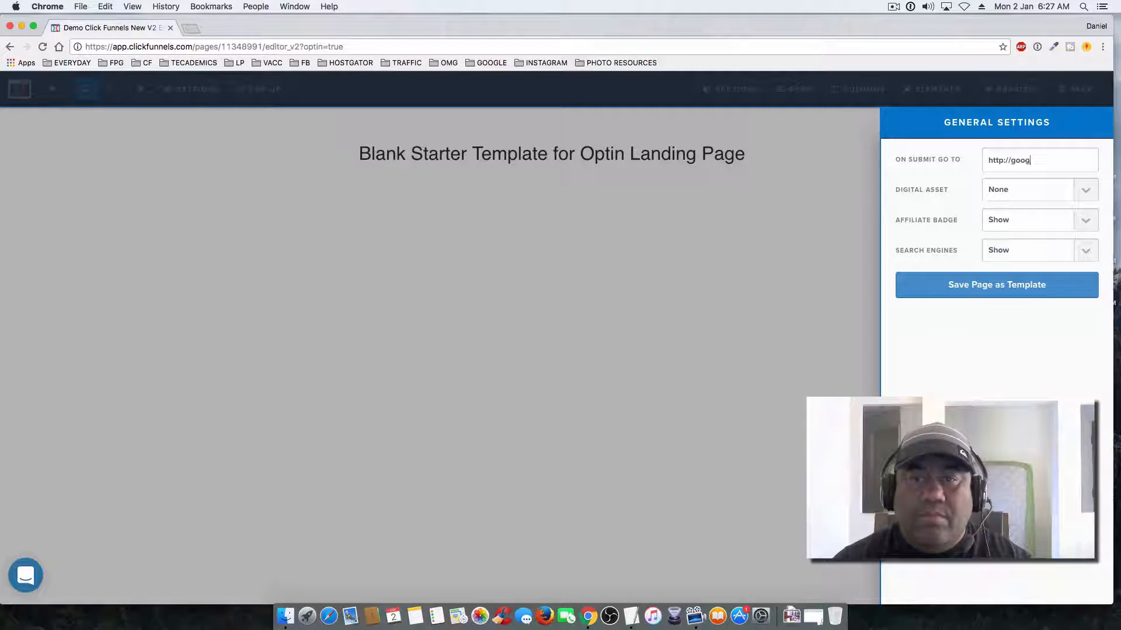
{"action": "type", "text": "le.cco"}
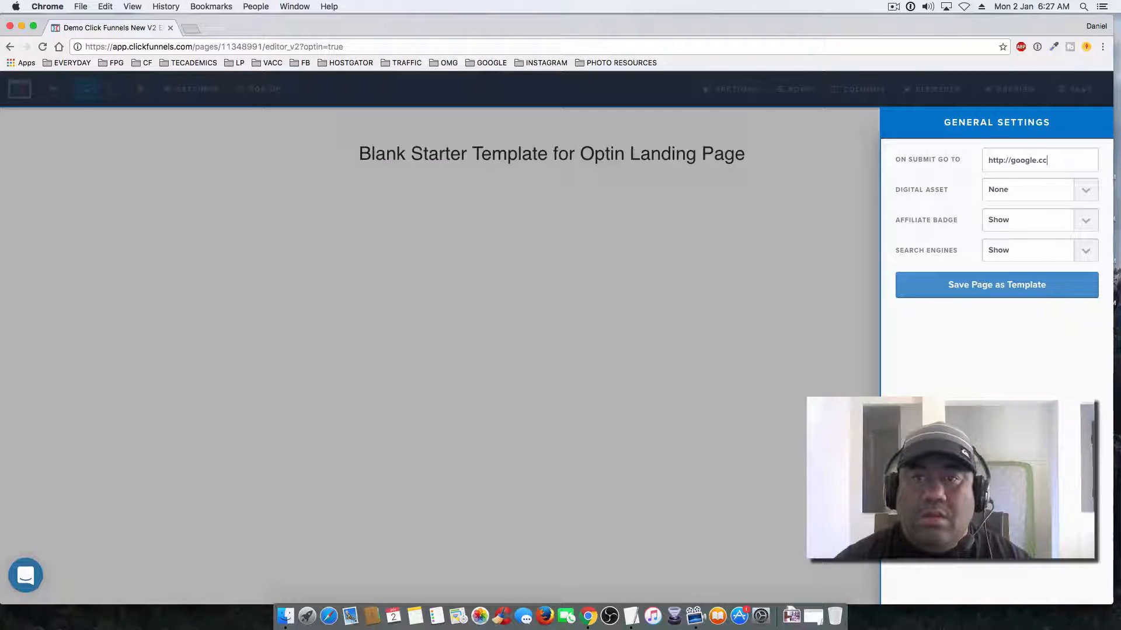
{"action": "type", "text": "m"}
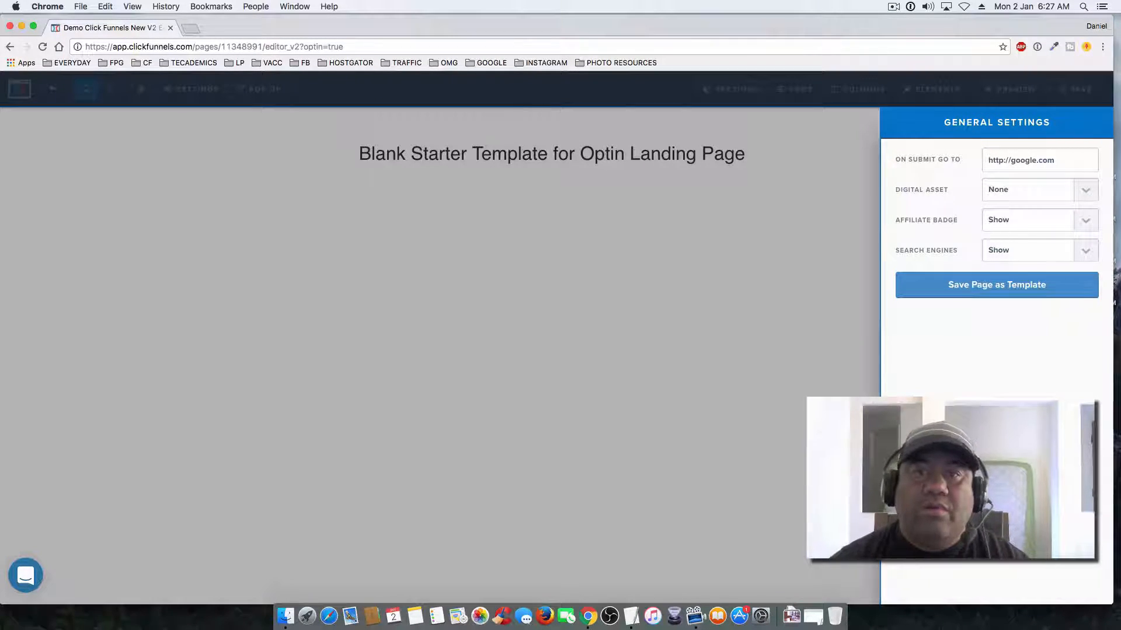
{"action": "left_click", "coordinate": [818, 289]}
{"action": "left_click", "coordinate": [1071, 93]}
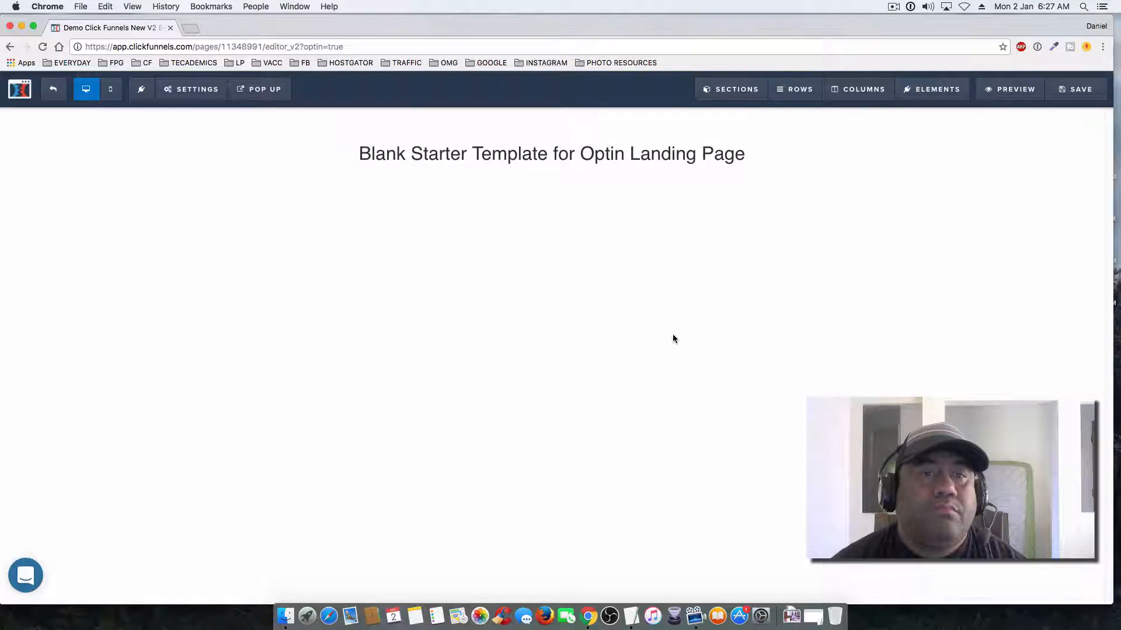
- Add the ready-made "Extremely Limited Time Offer" action section with the centered "Grab This Insane Deal" button and photo background below the headline
{"action": "mouse_move", "coordinate": [649, 143]}
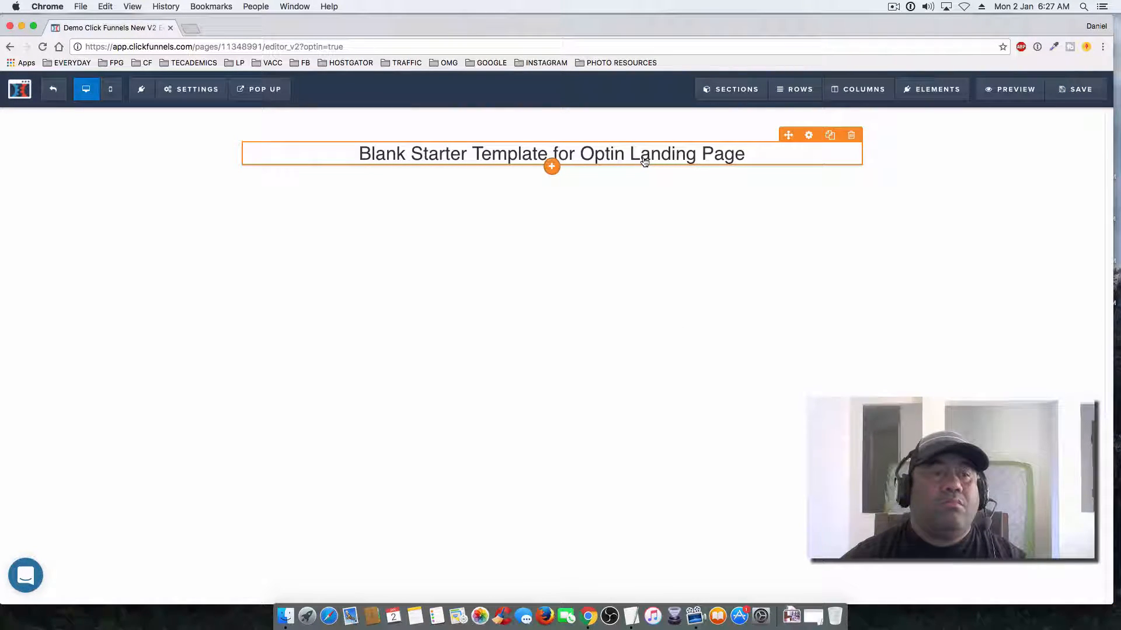
{"action": "mouse_move", "coordinate": [718, 98]}
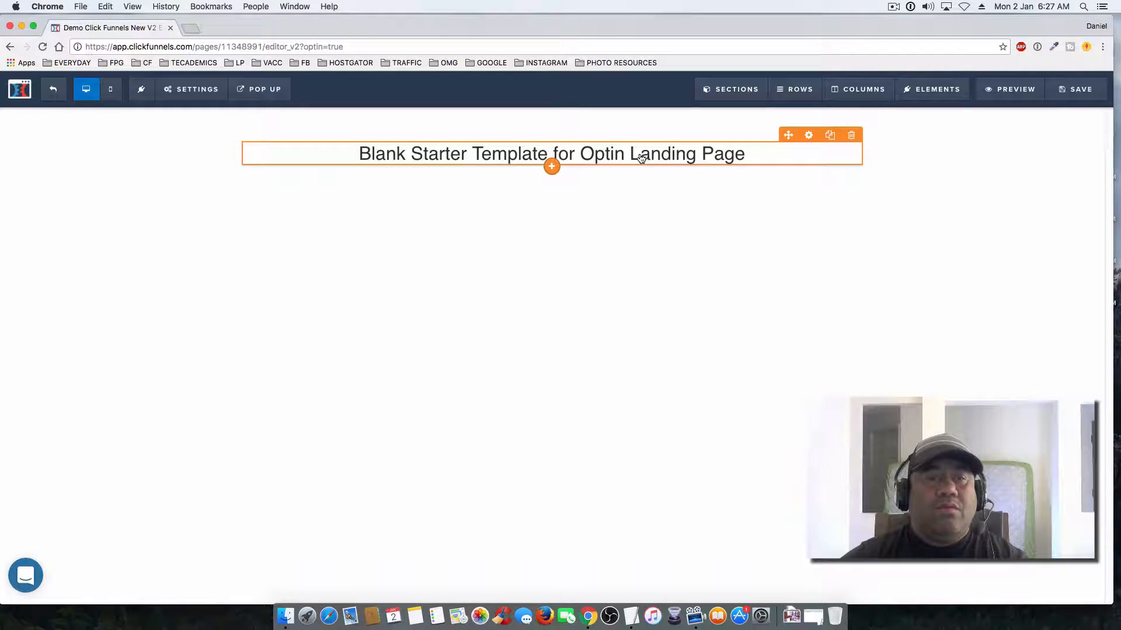
{"action": "left_click", "coordinate": [551, 190]}
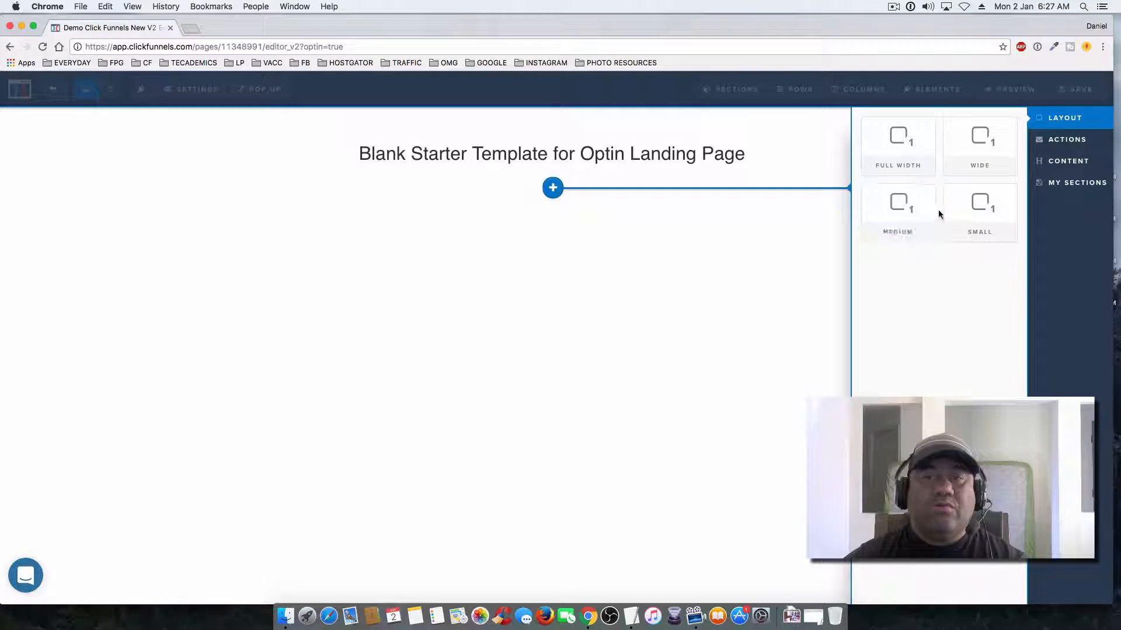
{"action": "left_click", "coordinate": [1064, 143]}
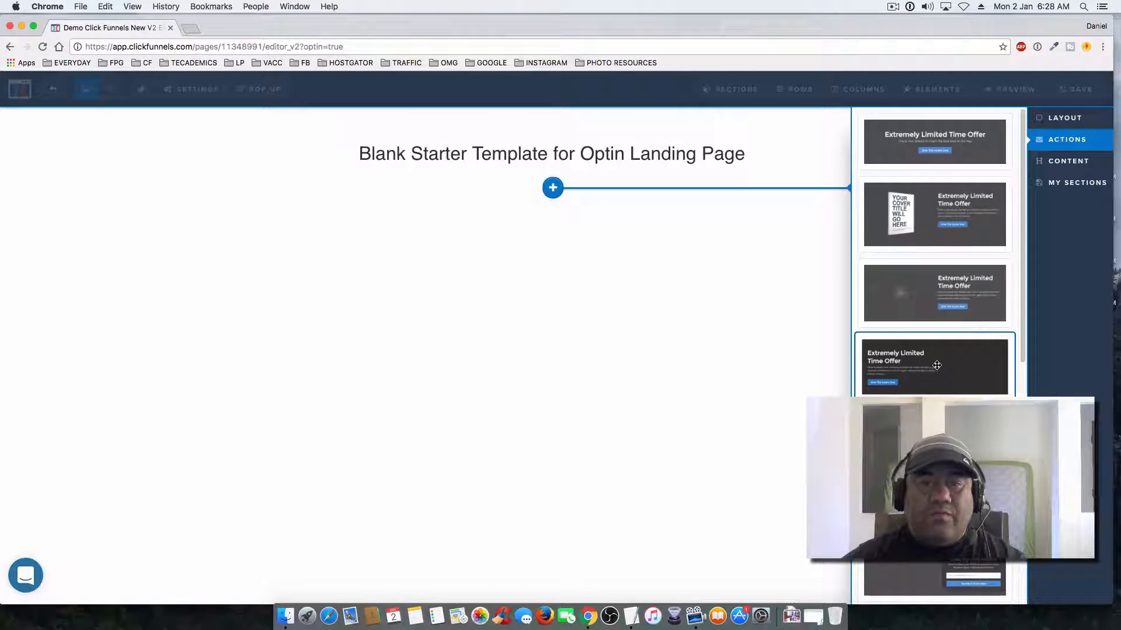
{"action": "scroll", "coordinate": [936, 370], "scroll_direction": "down", "scroll_amount": 1}
{"action": "scroll", "coordinate": [936, 370], "scroll_direction": "down", "scroll_amount": 3}
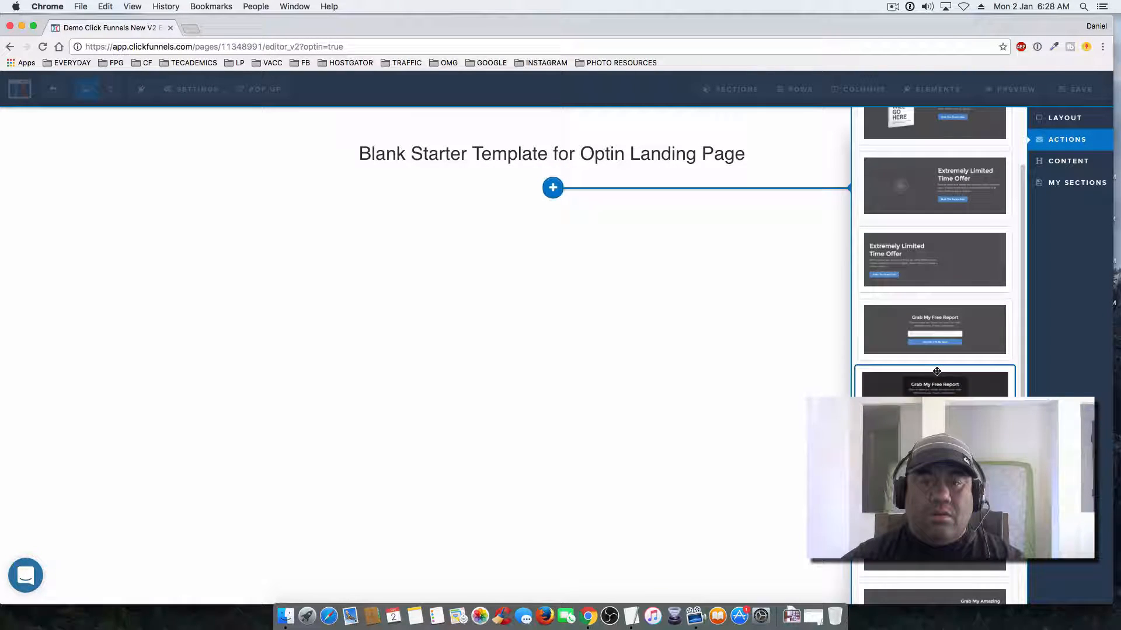
{"action": "scroll", "coordinate": [937, 374], "scroll_direction": "down", "scroll_amount": 2}
{"action": "scroll", "coordinate": [936, 375], "scroll_direction": "down", "scroll_amount": 6}
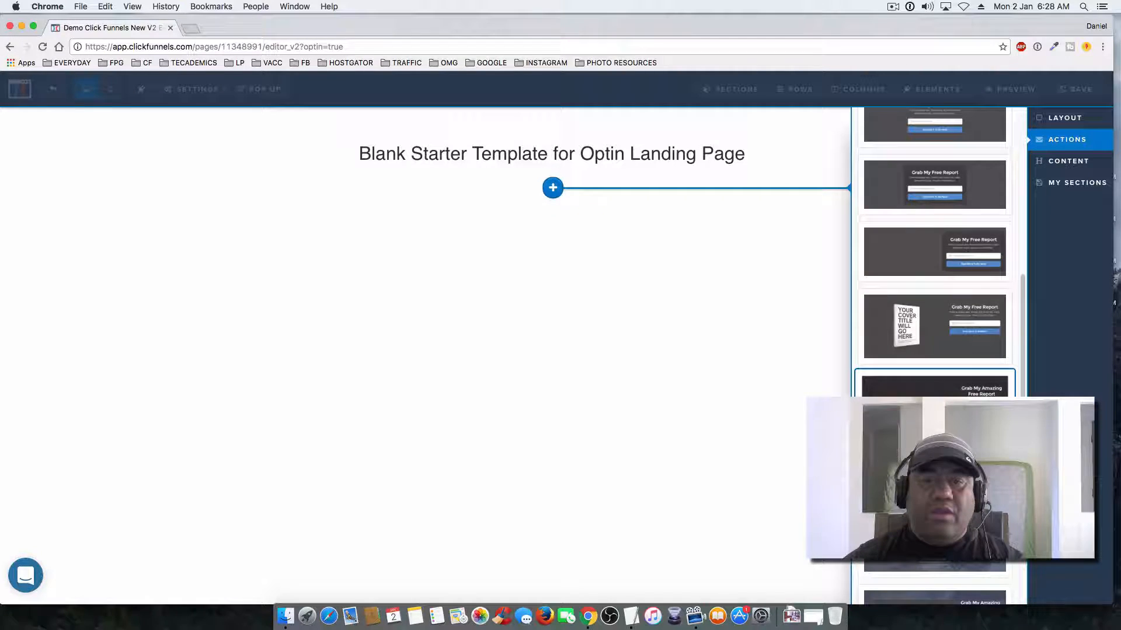
{"action": "scroll", "coordinate": [937, 373], "scroll_direction": "down", "scroll_amount": 7}
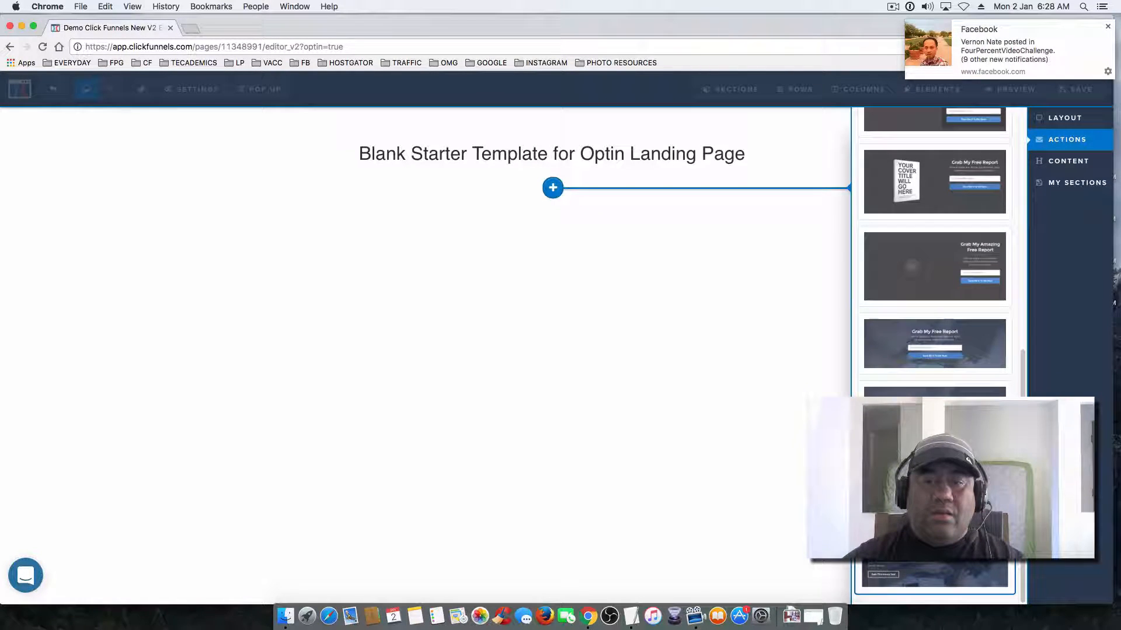
{"action": "scroll", "coordinate": [937, 373], "scroll_direction": "up", "scroll_amount": 1}
{"action": "scroll", "coordinate": [937, 373], "scroll_direction": "up", "scroll_amount": 1}
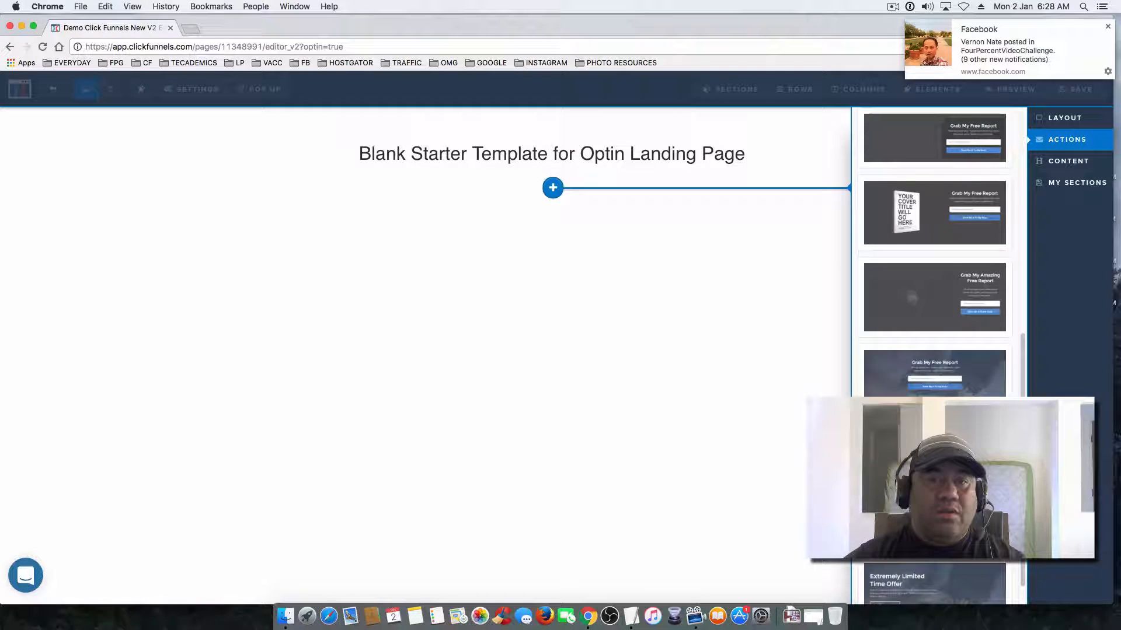
{"action": "left_click_drag", "start_coordinate": [934, 213], "coordinate": [576, 239]}
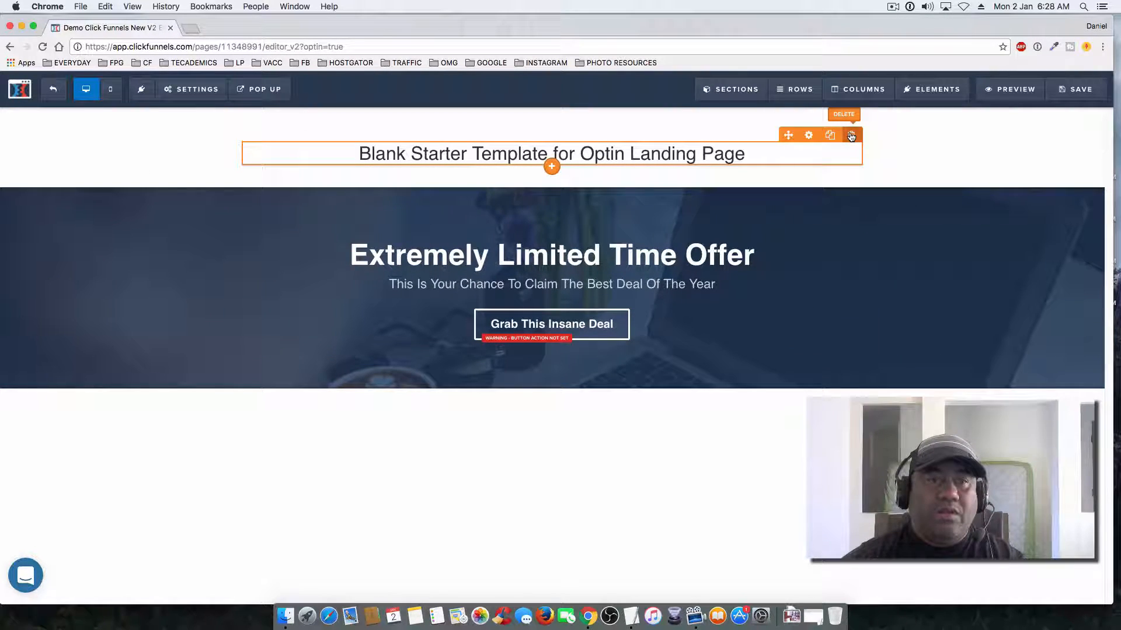
- Delete the "Blank Starter Template for Optin Landing Page" headline and the empty section that contained it
{"action": "left_click", "coordinate": [851, 136]}
{"action": "left_click", "coordinate": [667, 210]}
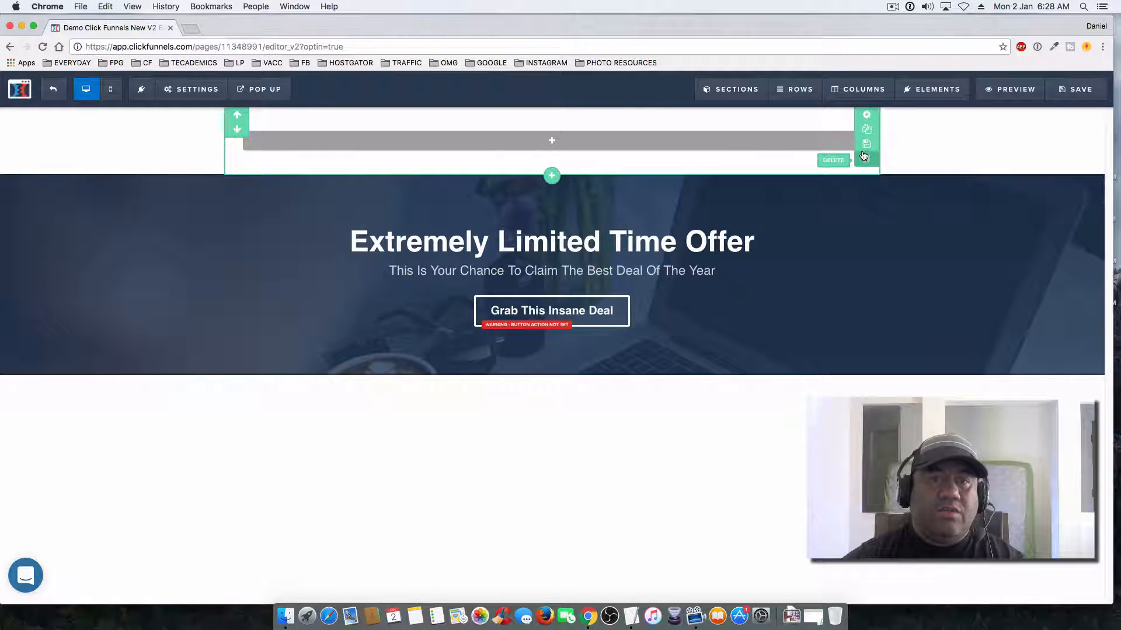
{"action": "left_click", "coordinate": [865, 160]}
{"action": "left_click", "coordinate": [671, 221]}
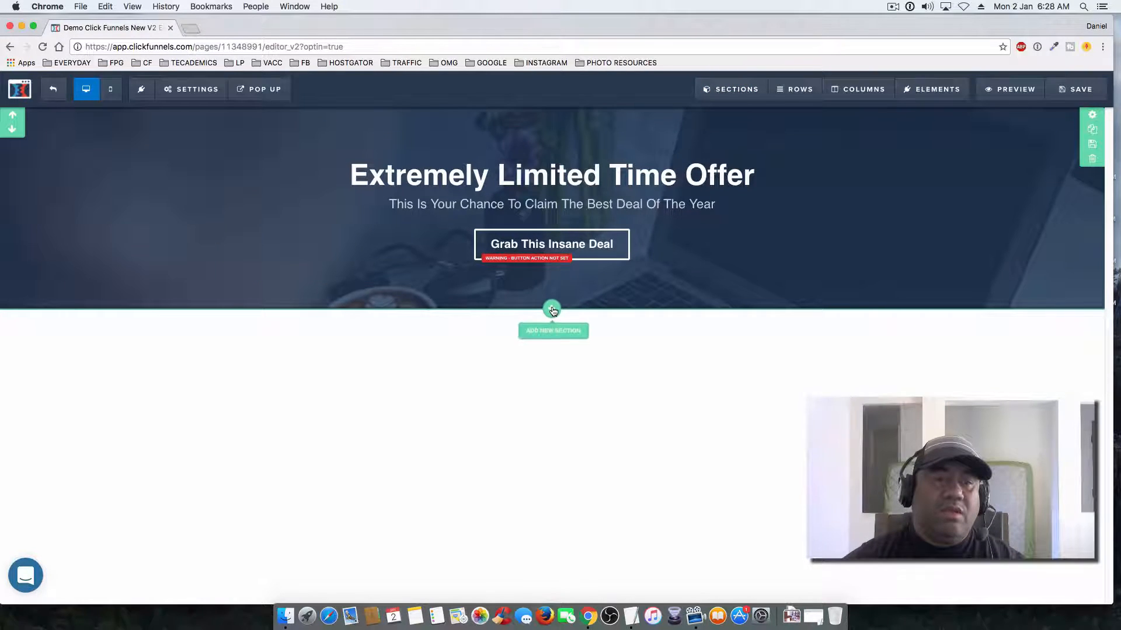
- Add the ready-made three-column Systems, Marketing and Sales content section below the "Extremely Limited Time Offer" section
{"action": "left_click", "coordinate": [606, 316]}
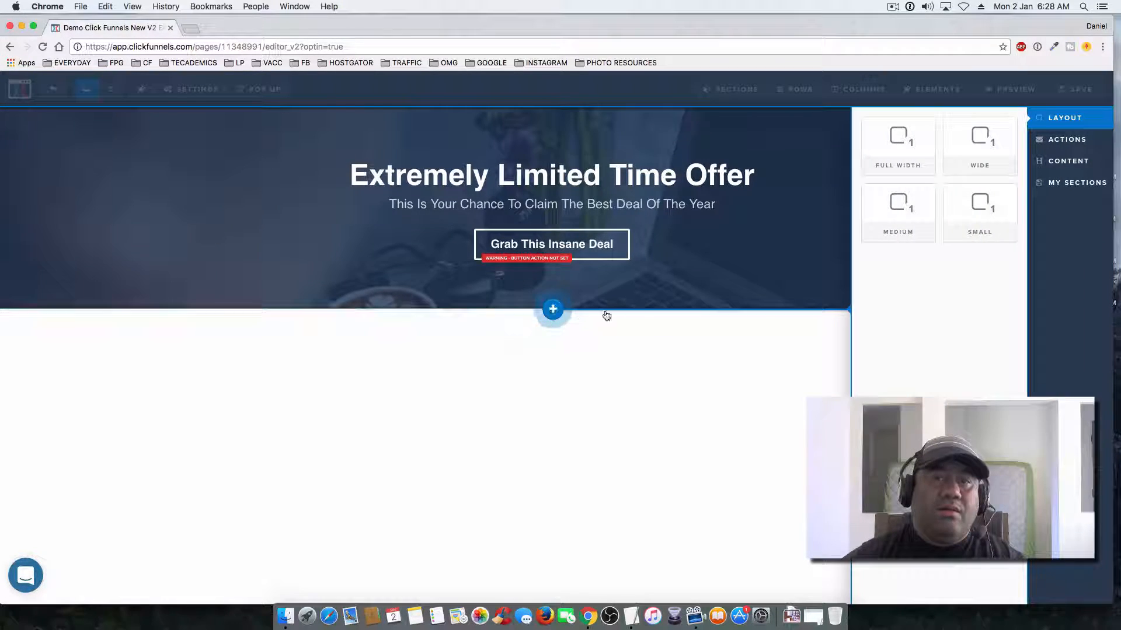
{"action": "left_click", "coordinate": [1066, 167]}
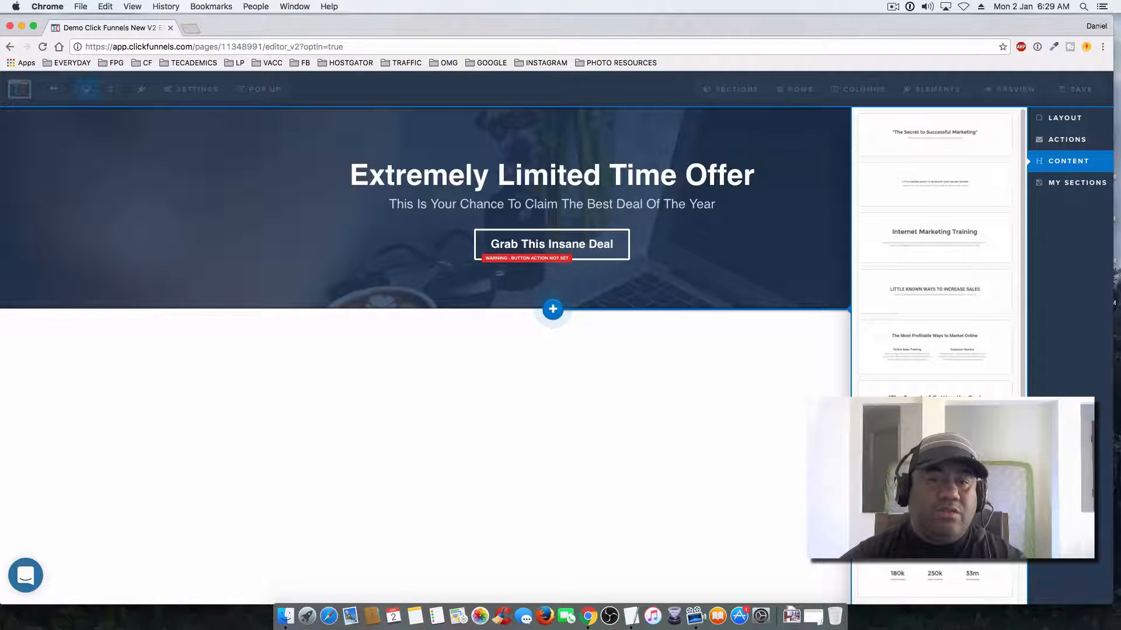
{"action": "left_click_drag", "start_coordinate": [933, 476], "coordinate": [585, 387]}
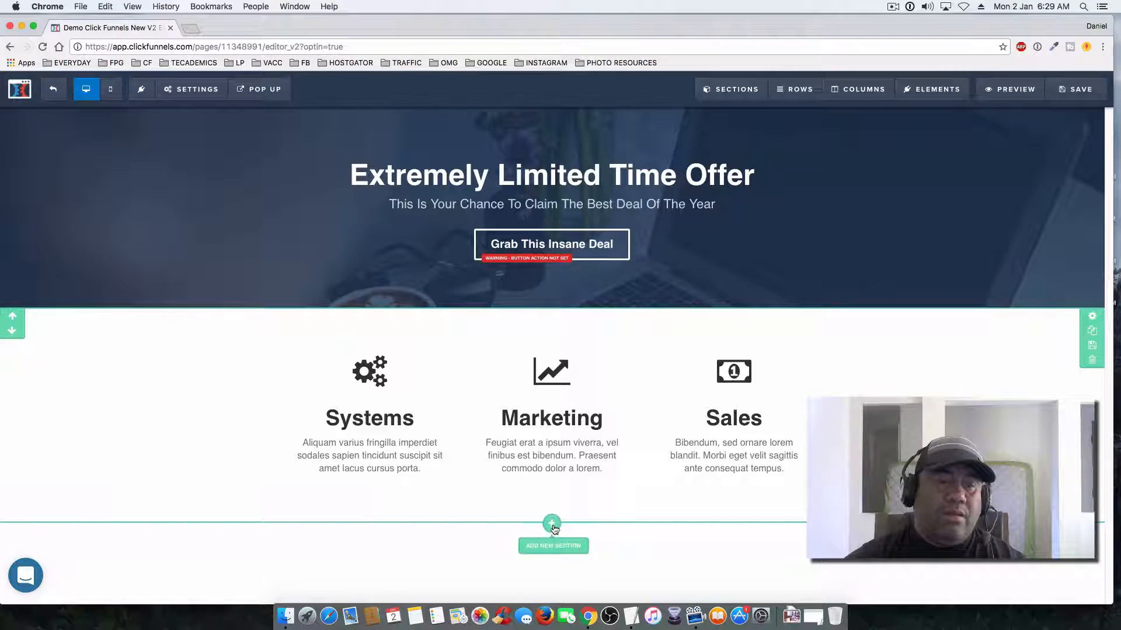
- Add the ready-made "Grab My Amazing Free Report" action section with video and email form below the Systems, Marketing and Sales section
{"action": "left_click", "coordinate": [552, 522]}
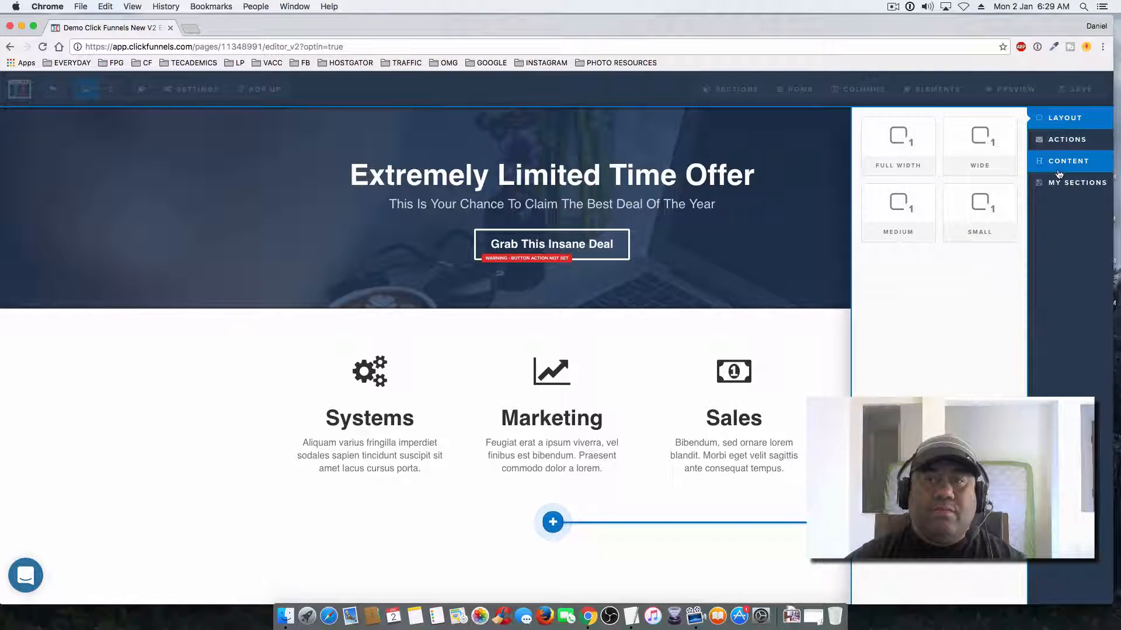
{"action": "left_click", "coordinate": [1065, 142]}
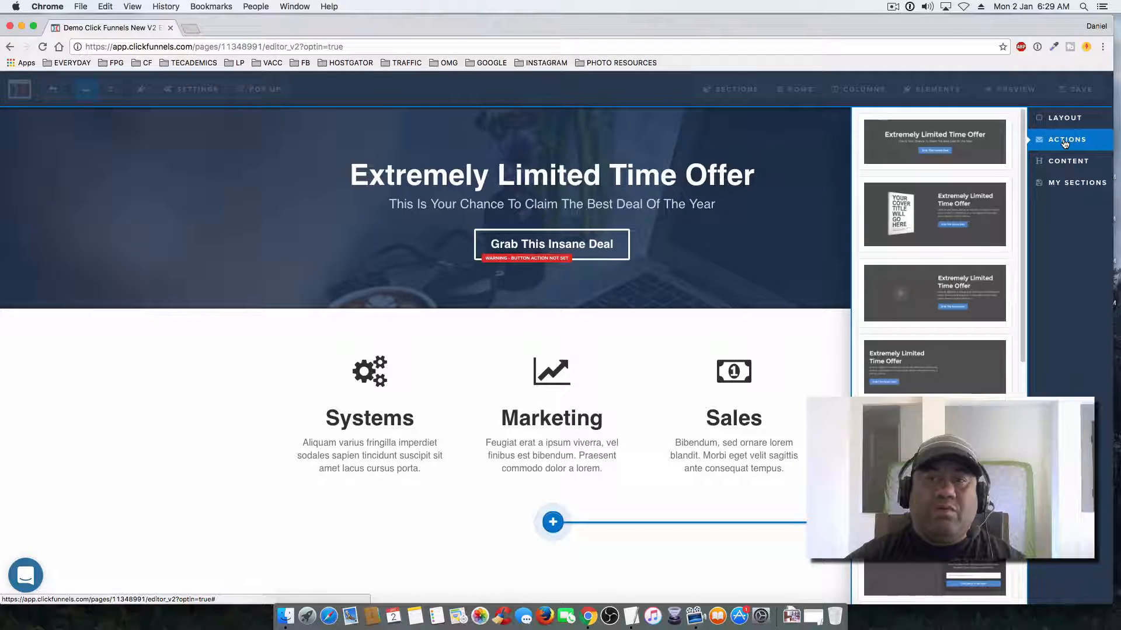
{"action": "scroll", "coordinate": [992, 344], "scroll_direction": "down", "scroll_amount": 5}
{"action": "scroll", "coordinate": [974, 367], "scroll_direction": "down", "scroll_amount": 3}
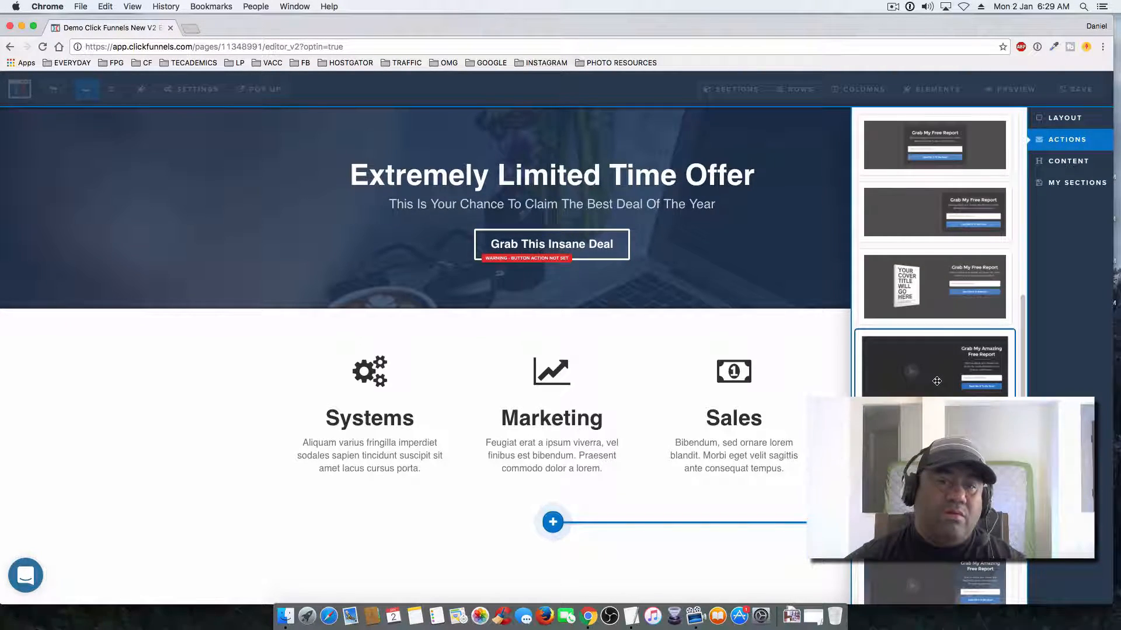
{"action": "left_click_drag", "start_coordinate": [938, 382], "coordinate": [629, 581]}
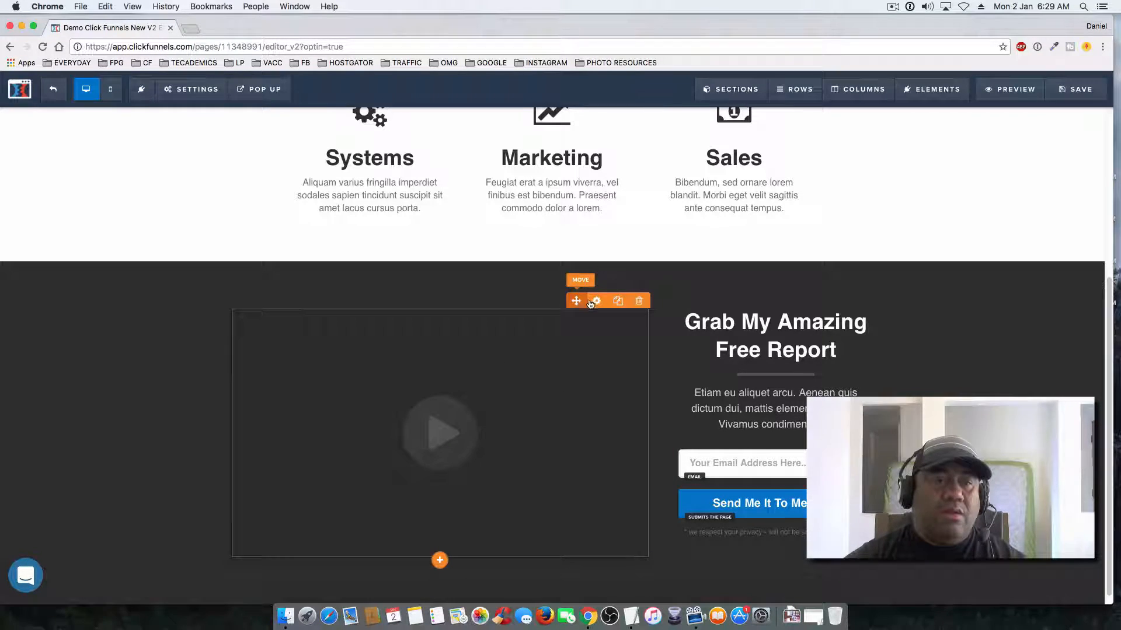
- Set the video element's type to YouTube, paste the copied YouTube link as its URL, and save the page
{"action": "left_click", "coordinate": [595, 300]}
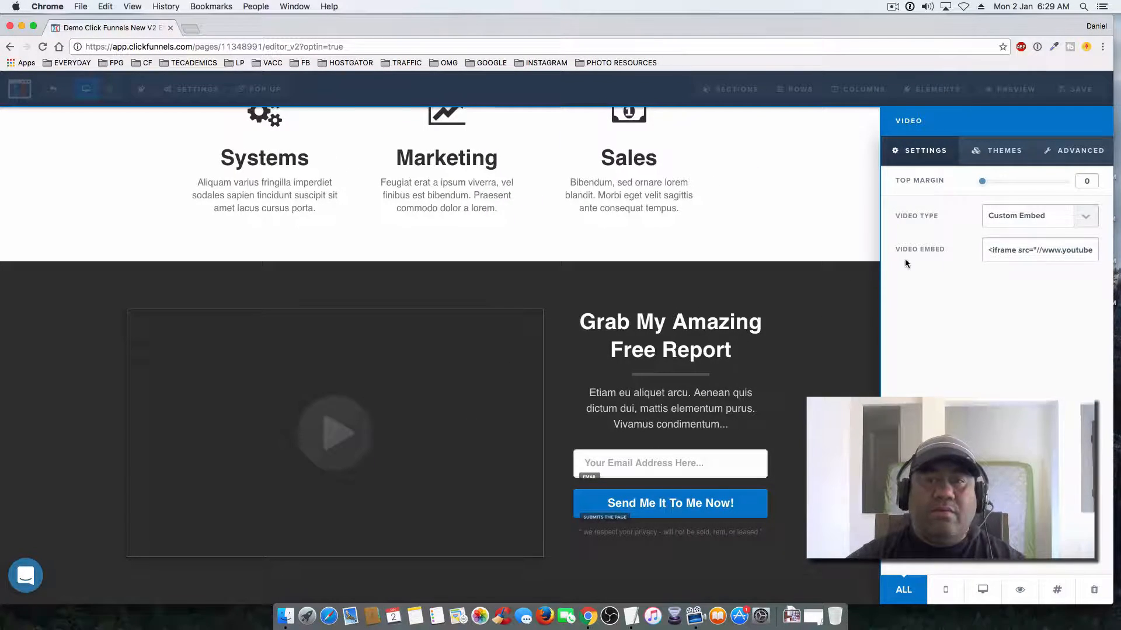
{"action": "left_click", "coordinate": [1018, 218]}
{"action": "left_click", "coordinate": [1015, 217]}
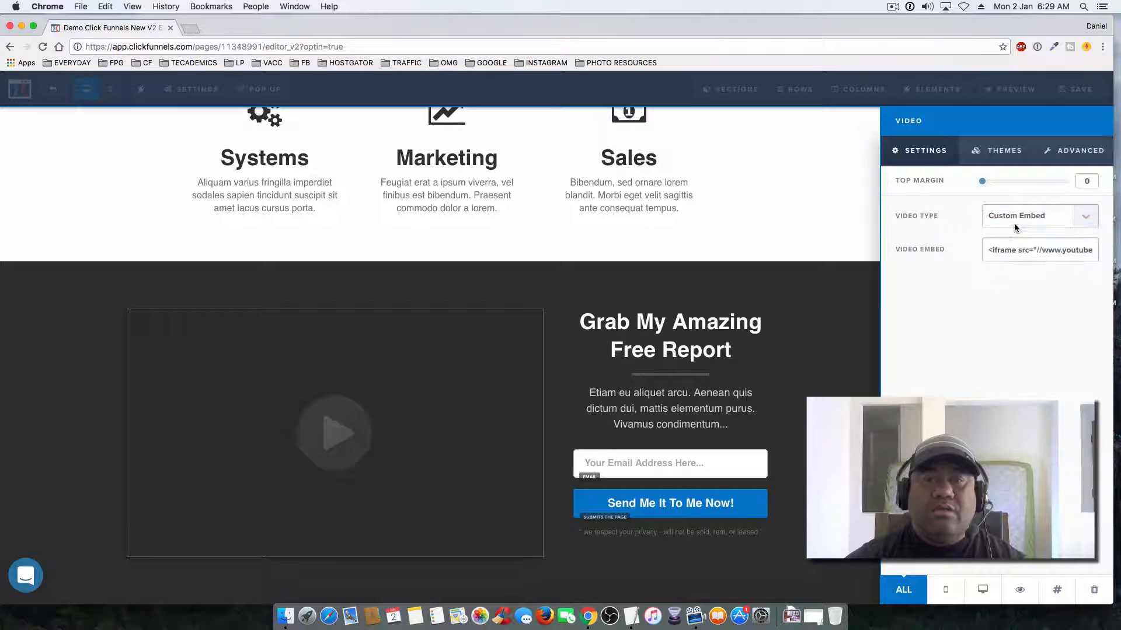
{"action": "left_click", "coordinate": [1012, 249]}
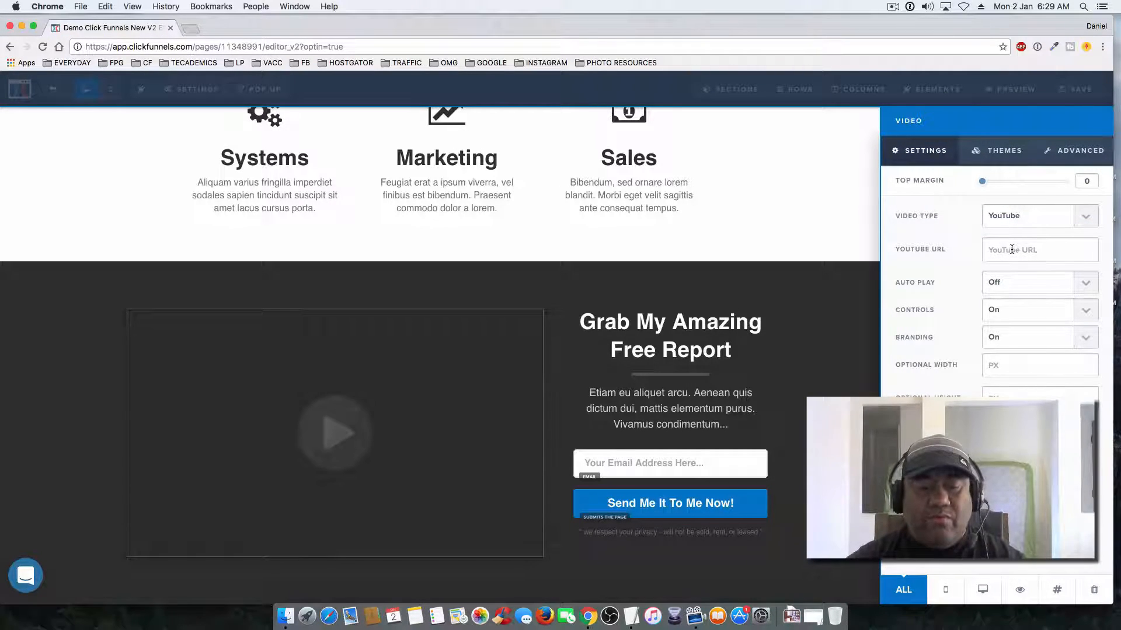
{"action": "key", "text": "super+v"}
{"action": "key", "text": "Tab"}
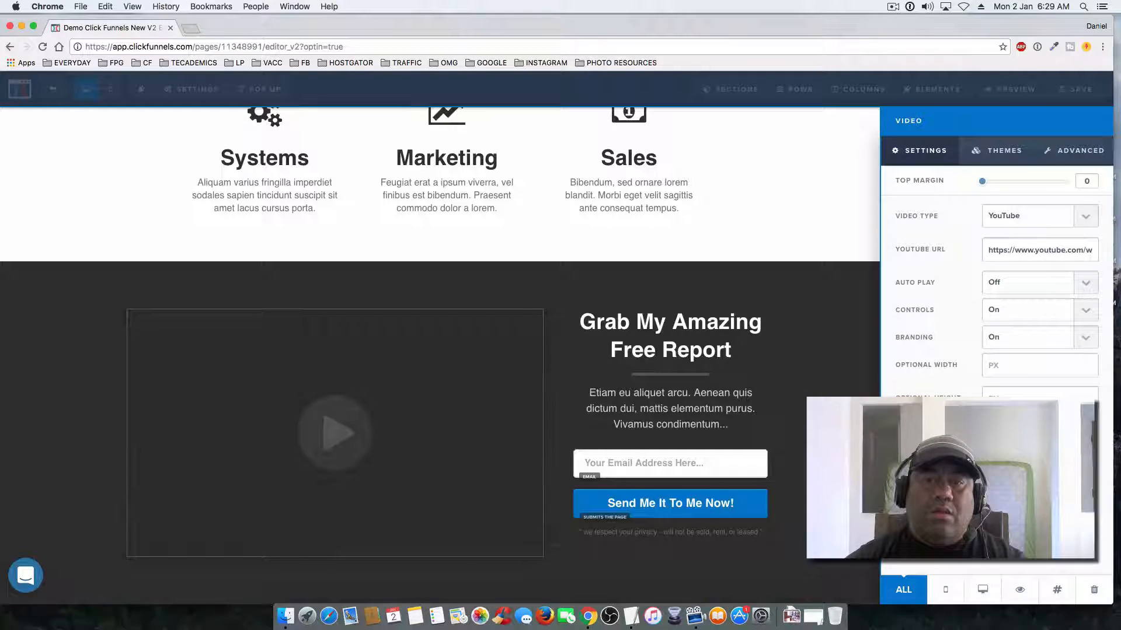
{"action": "left_click", "coordinate": [831, 321]}
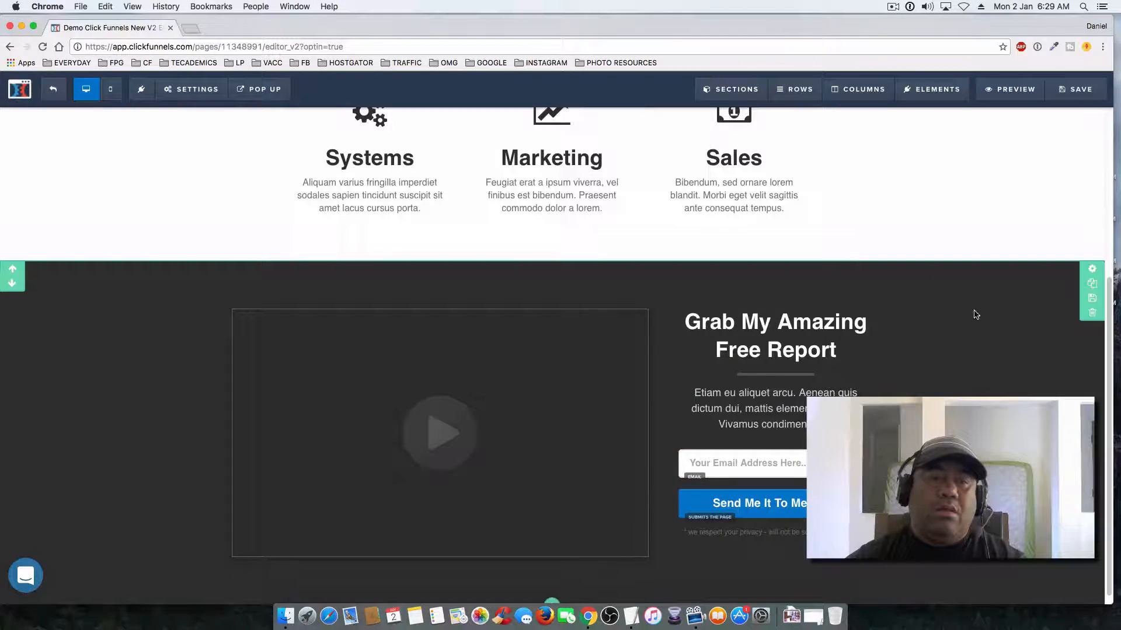
{"action": "left_click", "coordinate": [1073, 95]}
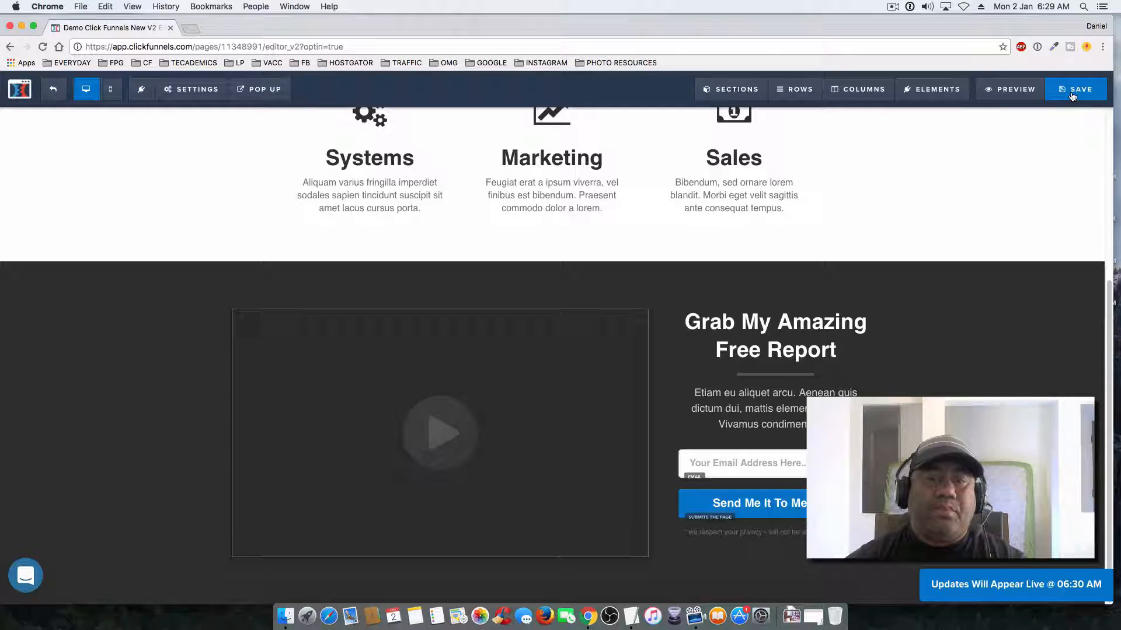
- Preview the page, review its sections, briefly play and pause the embedded video, and close the preview
{"action": "scroll", "coordinate": [957, 368], "scroll_direction": "up", "scroll_amount": 3}
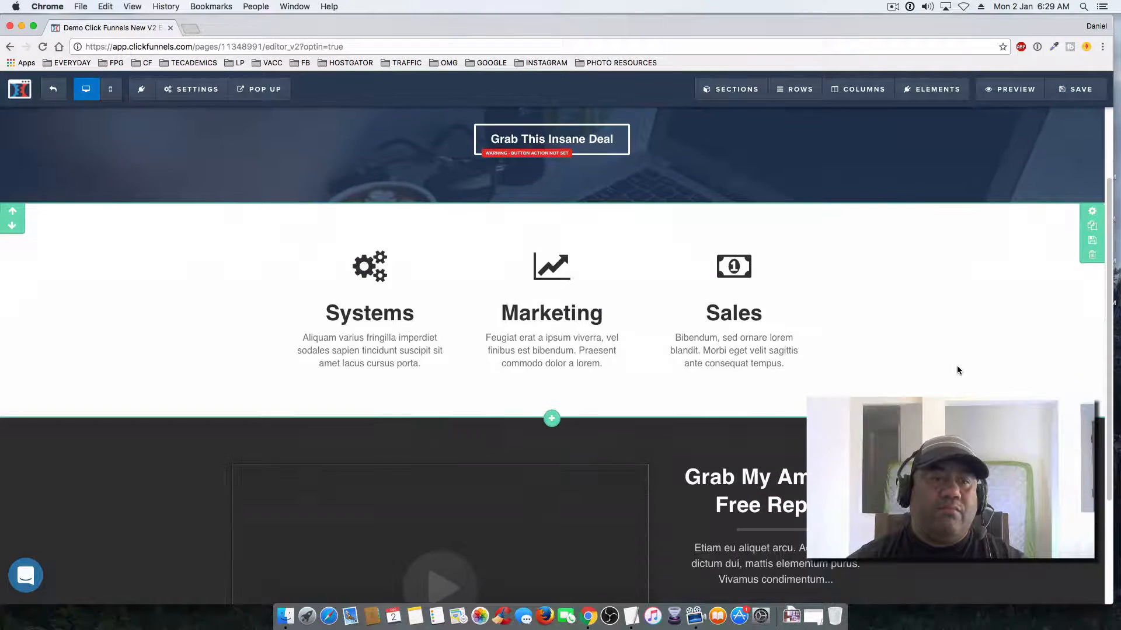
{"action": "scroll", "coordinate": [957, 370], "scroll_direction": "down", "scroll_amount": 3}
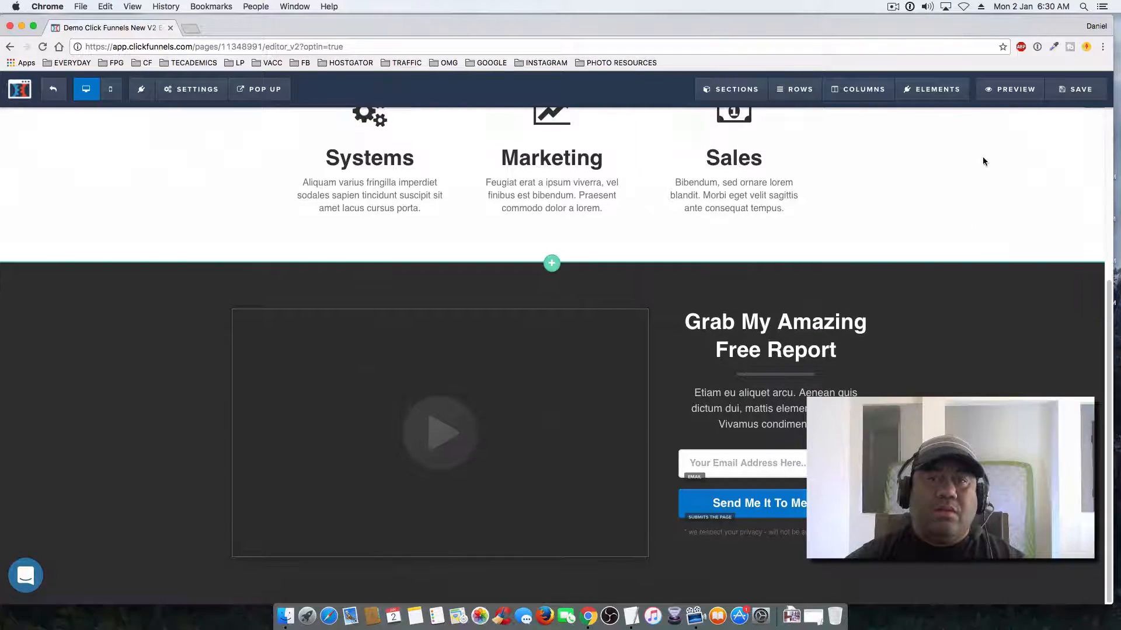
{"action": "left_click", "coordinate": [1008, 89]}
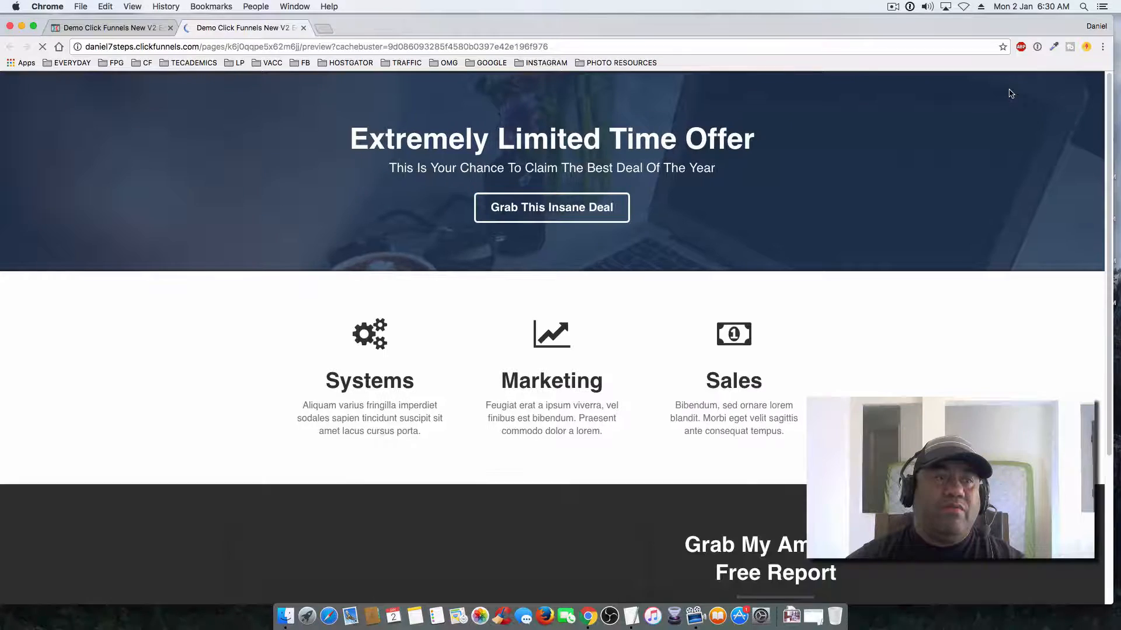
{"action": "scroll", "coordinate": [919, 285], "scroll_direction": "down", "scroll_amount": 5}
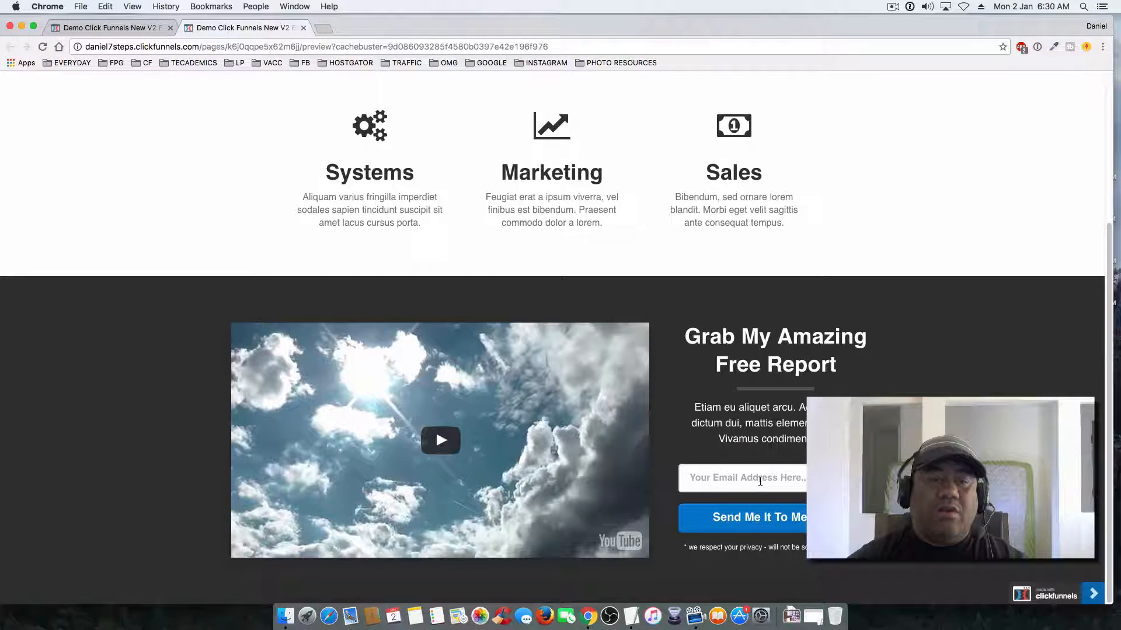
{"action": "scroll", "coordinate": [553, 362], "scroll_direction": "up", "scroll_amount": 5}
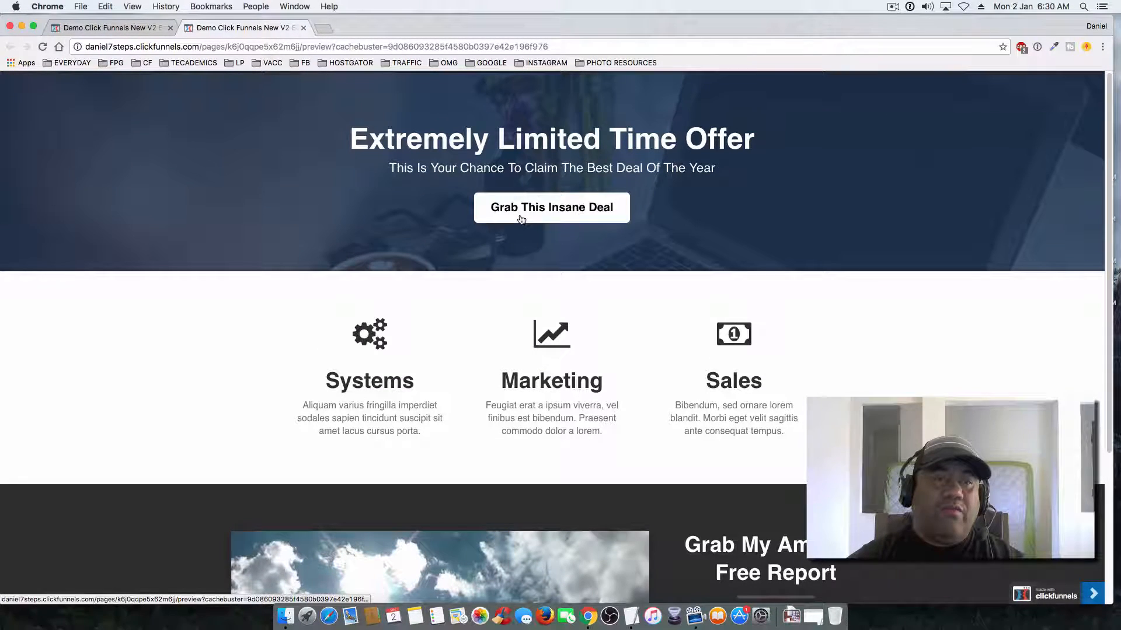
{"action": "scroll", "coordinate": [477, 346], "scroll_direction": "down", "scroll_amount": 5}
{"action": "left_click", "coordinate": [432, 447]}
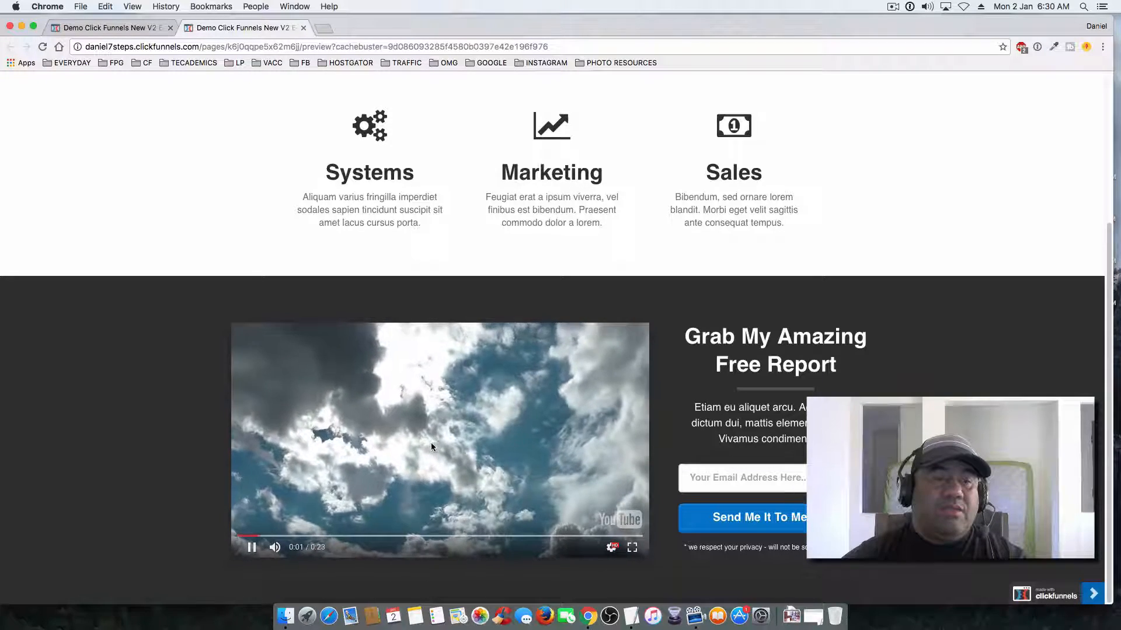
{"action": "left_click", "coordinate": [252, 548]}
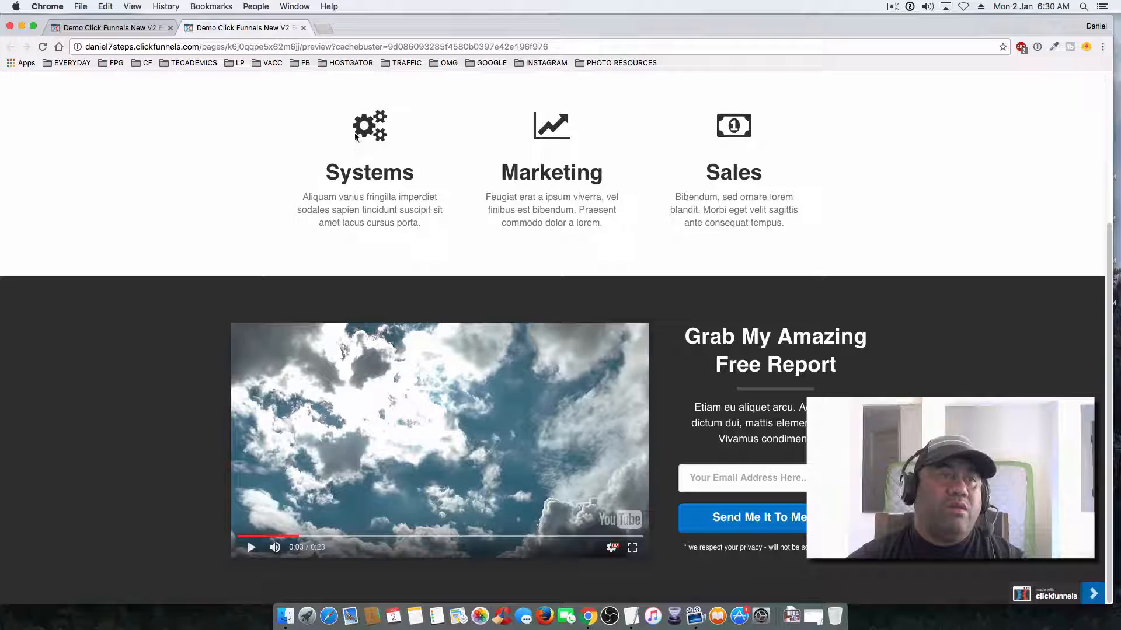
{"action": "left_click", "coordinate": [303, 27]}
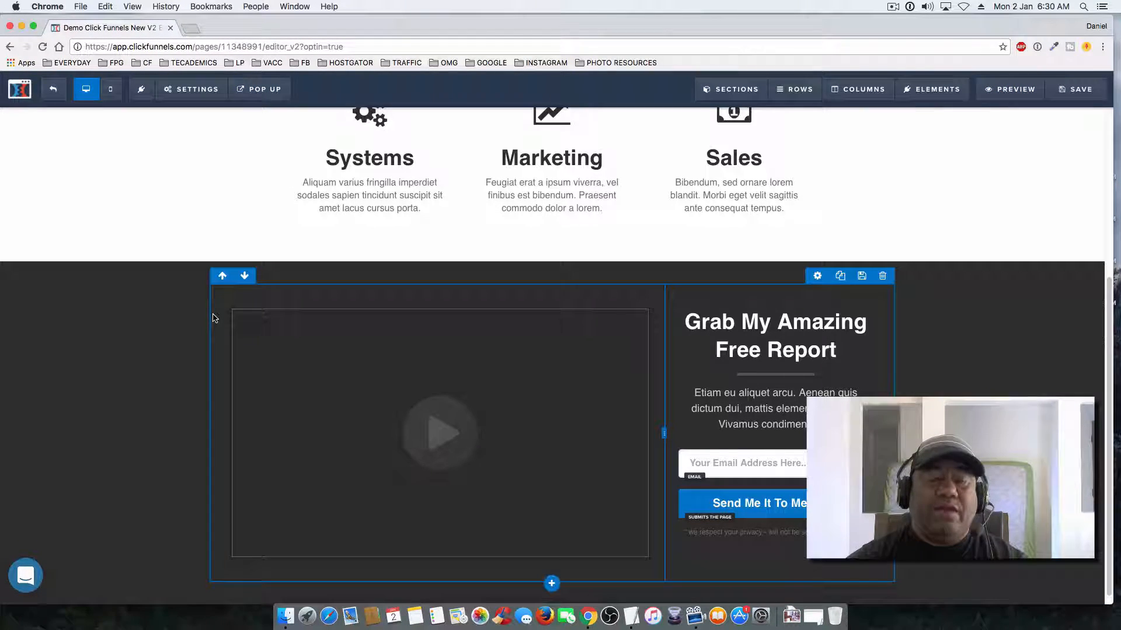
- Add the ready-made content section "The Secret of Getting the Best Price for Your Marketing Services Without Breaking The Bank" below the video section
{"action": "scroll", "coordinate": [206, 321], "scroll_direction": "up", "scroll_amount": 5}
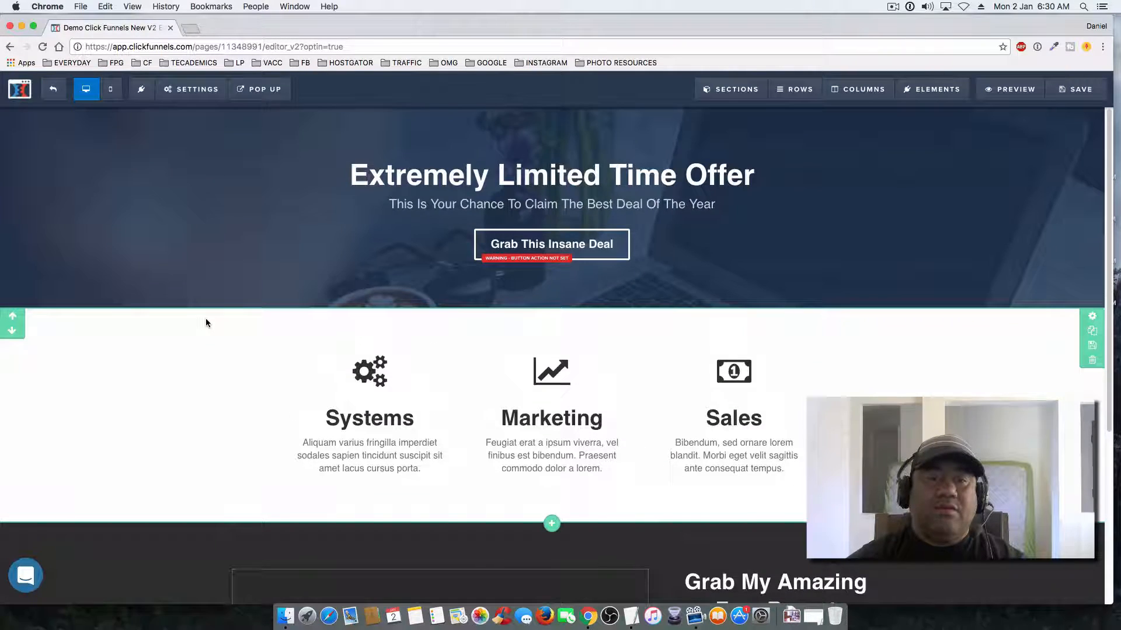
{"action": "scroll", "coordinate": [205, 323], "scroll_direction": "down", "scroll_amount": 5}
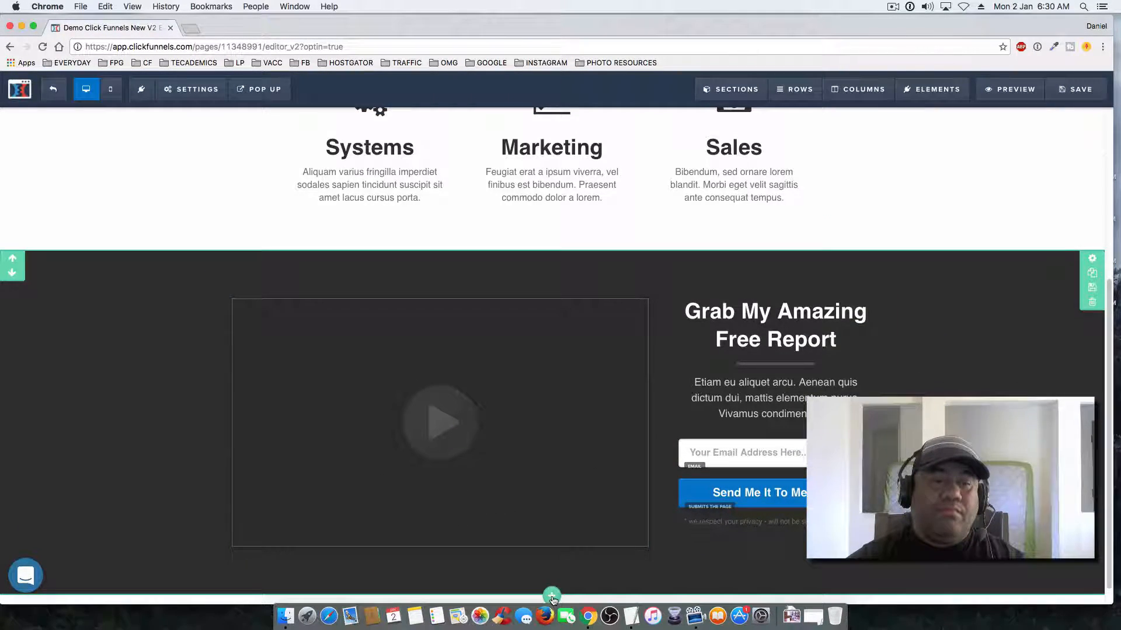
{"action": "left_click", "coordinate": [552, 596]}
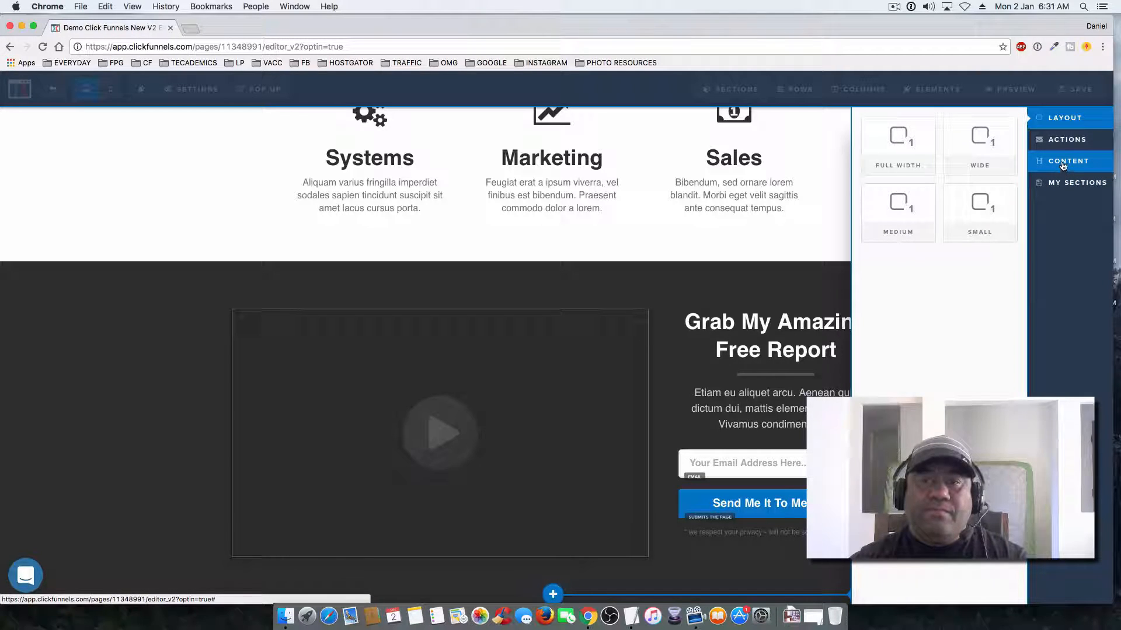
{"action": "left_click", "coordinate": [1064, 163]}
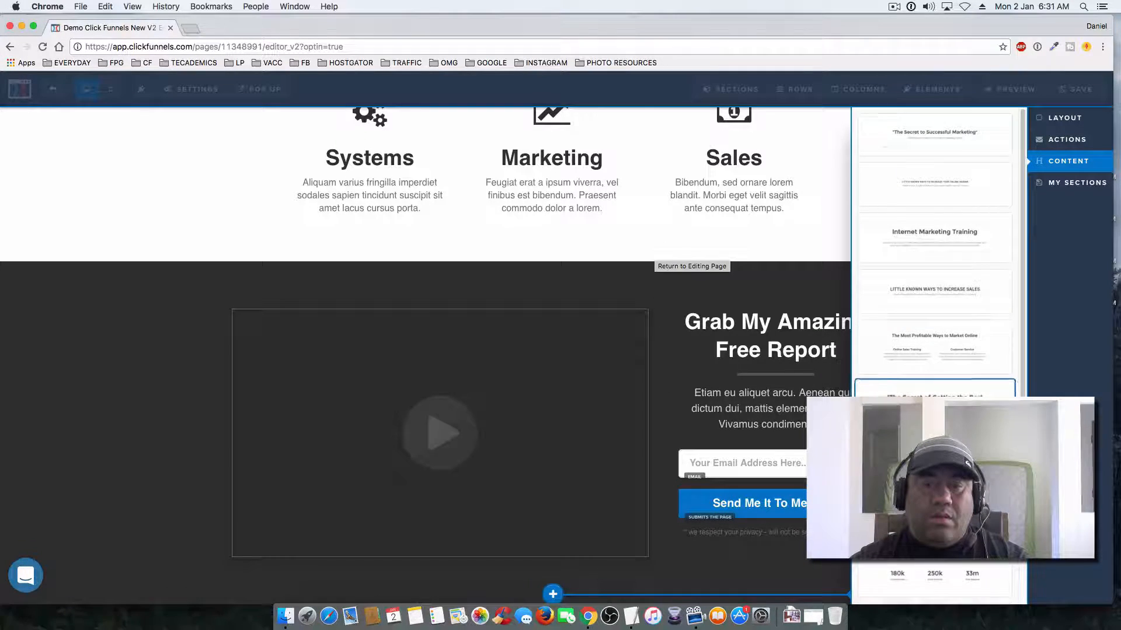
{"action": "scroll", "coordinate": [934, 350], "scroll_direction": "down", "scroll_amount": 5}
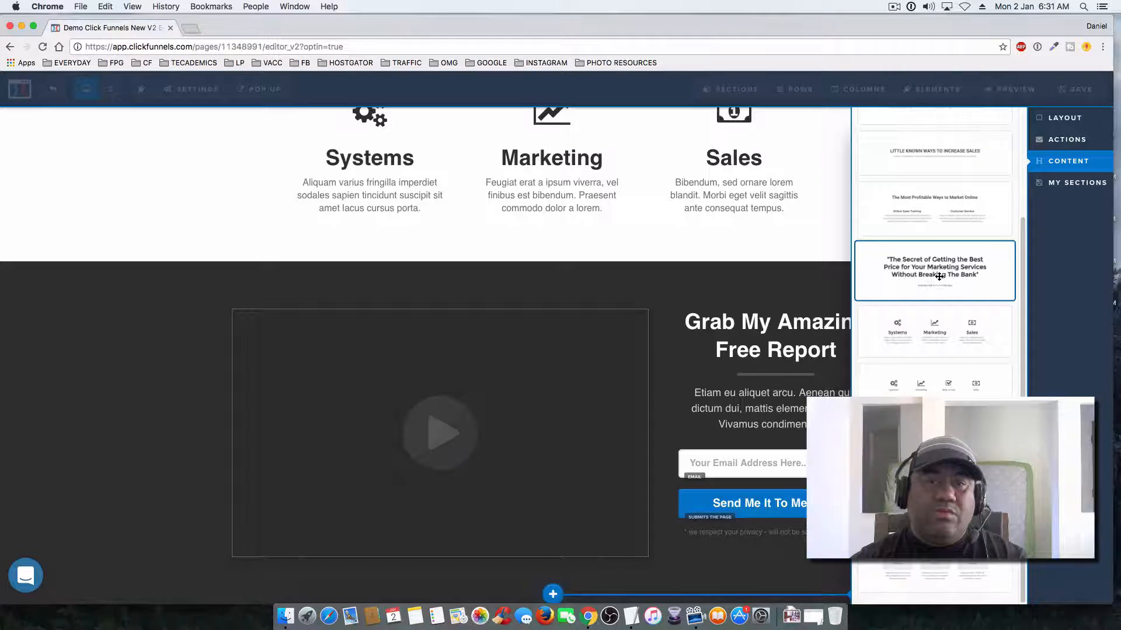
{"action": "left_click_drag", "start_coordinate": [939, 278], "coordinate": [625, 585]}
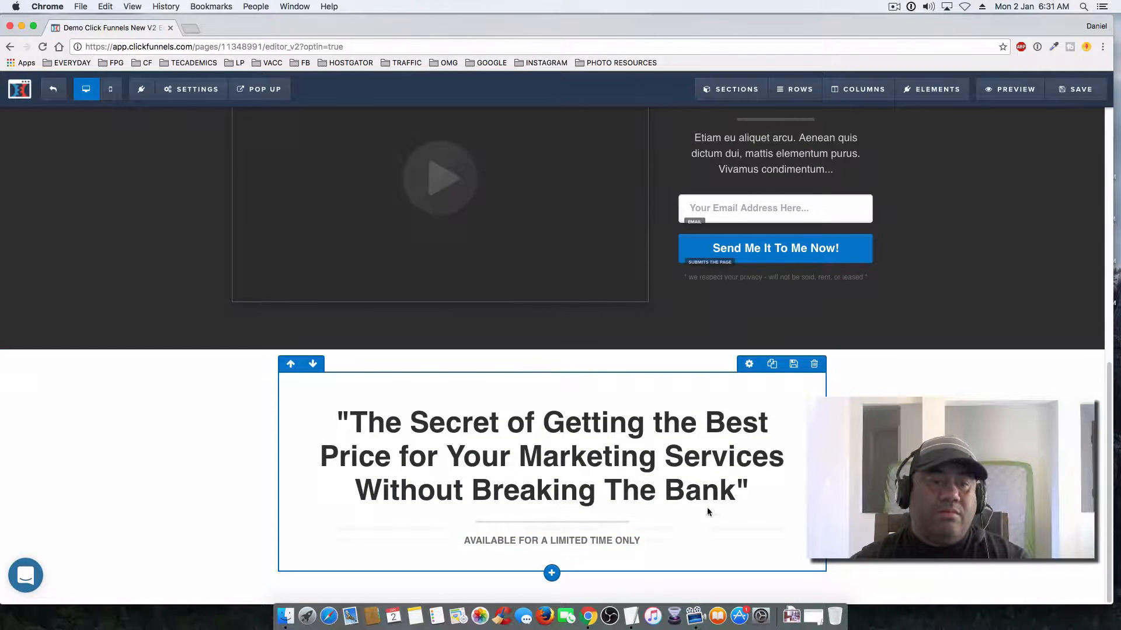
- Add a button element below the "Grab This Insane Deal" button in the Extremely Limited Time Offer section
{"action": "scroll", "coordinate": [541, 512], "scroll_direction": "up", "scroll_amount": 2}
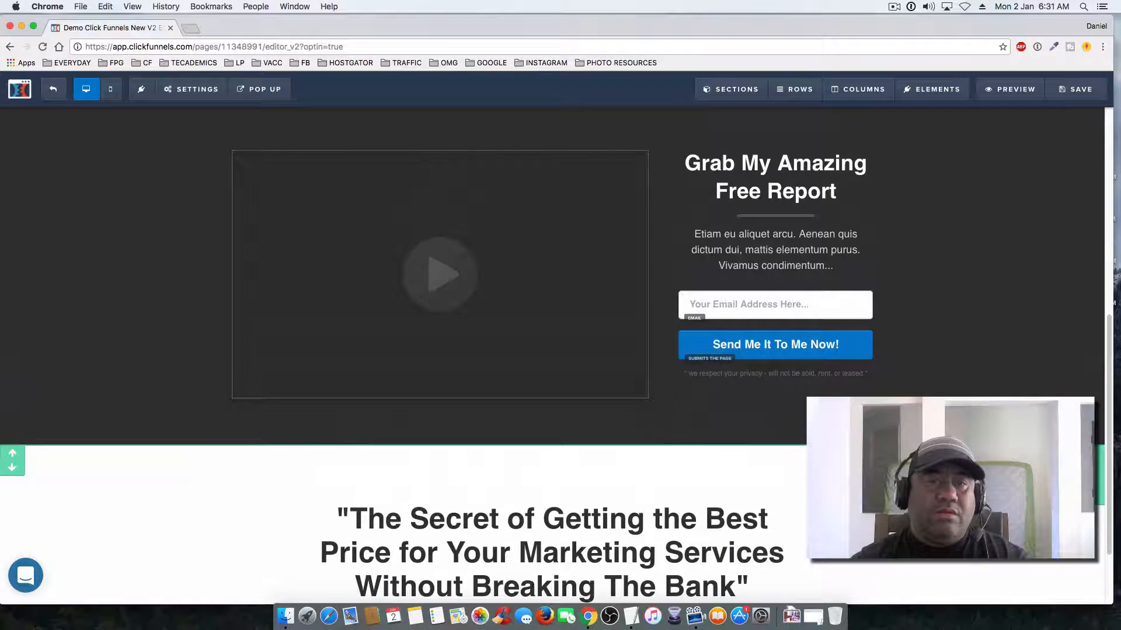
{"action": "scroll", "coordinate": [540, 513], "scroll_direction": "up", "scroll_amount": 8}
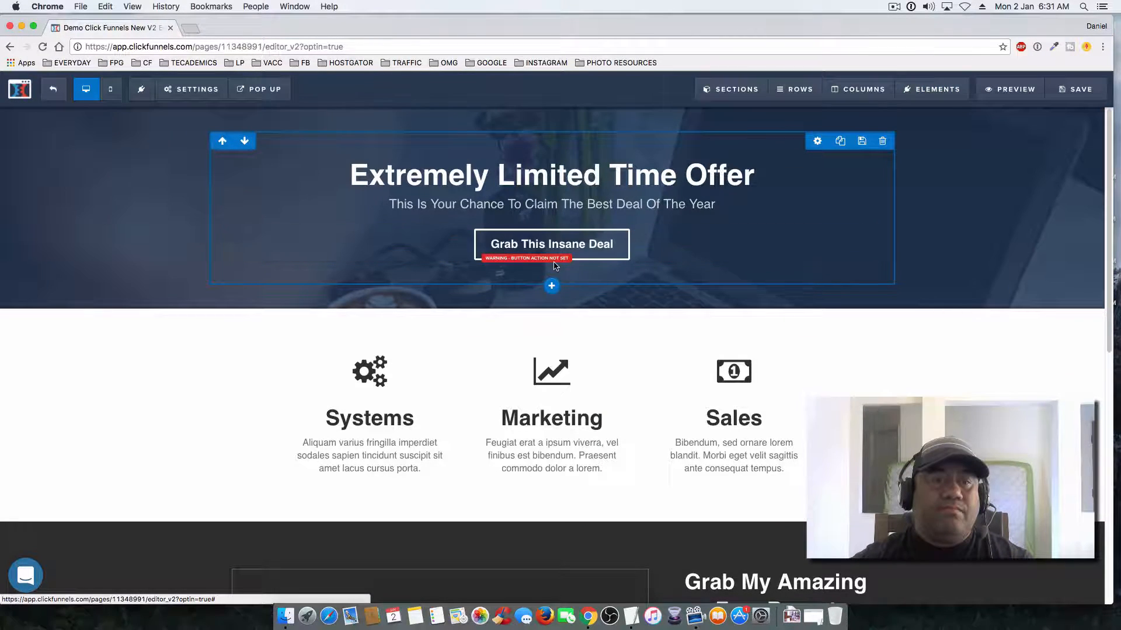
{"action": "scroll", "coordinate": [557, 371], "scroll_direction": "down", "scroll_amount": 3}
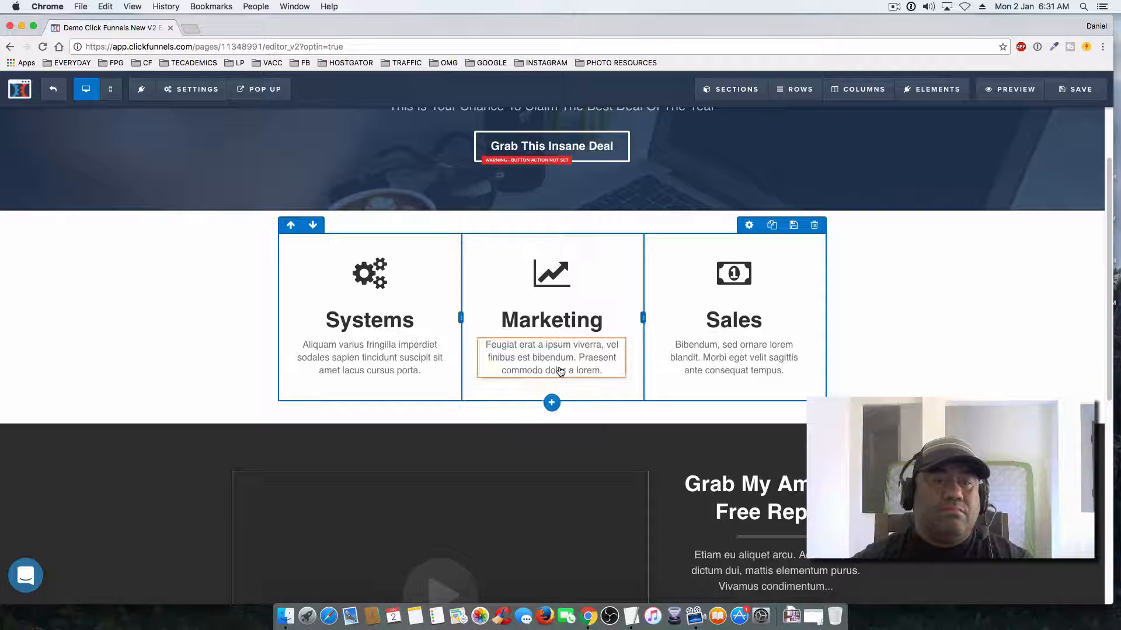
{"action": "scroll", "coordinate": [662, 245], "scroll_direction": "up", "scroll_amount": 2}
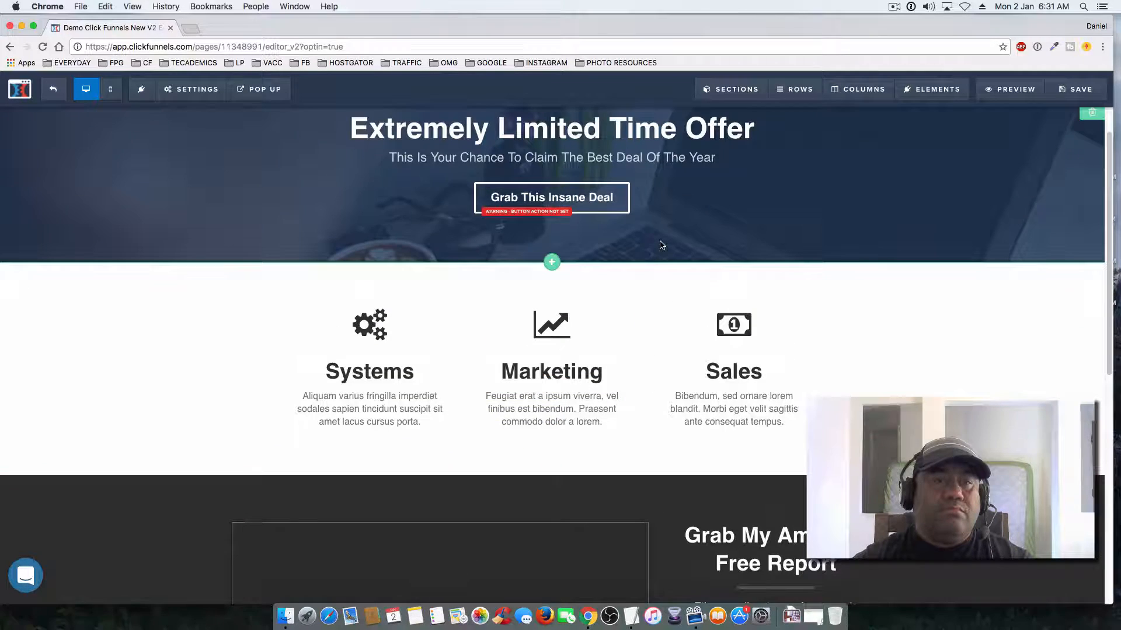
{"action": "left_click", "coordinate": [552, 217]}
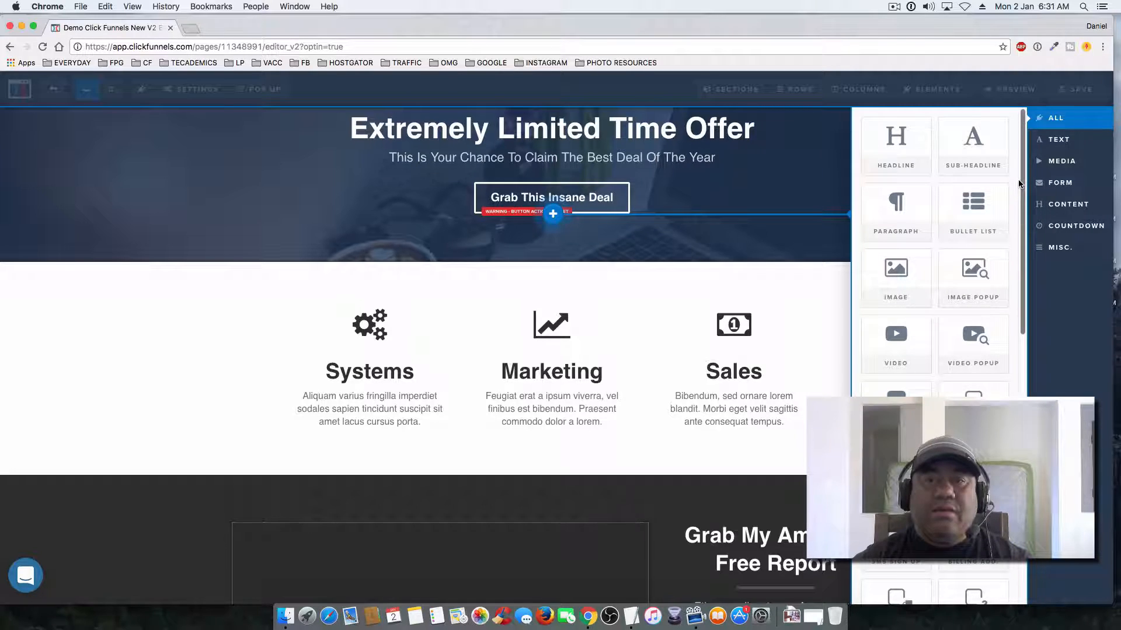
{"action": "scroll", "coordinate": [1024, 188], "scroll_direction": "down", "scroll_amount": 1}
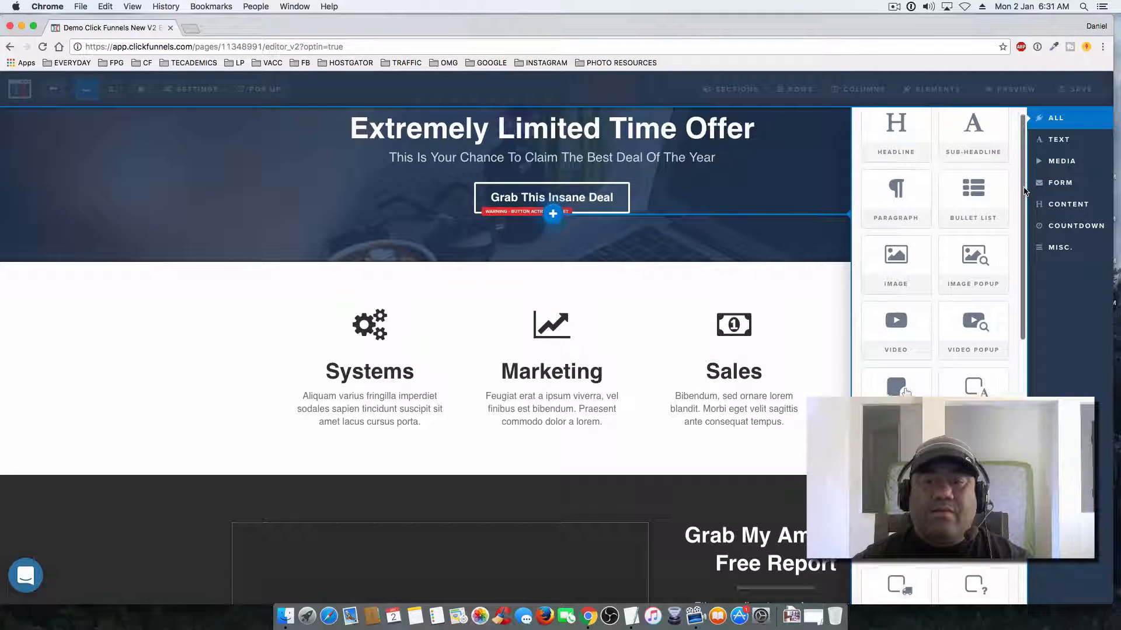
{"action": "scroll", "coordinate": [1022, 196], "scroll_direction": "down", "scroll_amount": 1}
{"action": "scroll", "coordinate": [1019, 222], "scroll_direction": "down", "scroll_amount": 3}
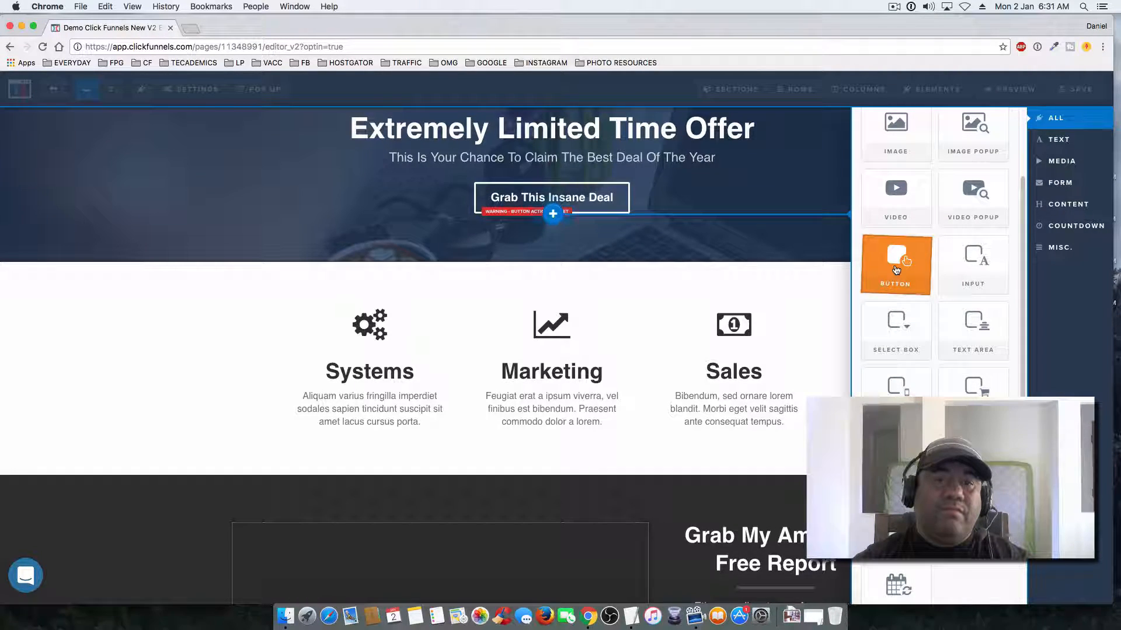
{"action": "left_click_drag", "start_coordinate": [632, 249], "coordinate": [541, 220]}
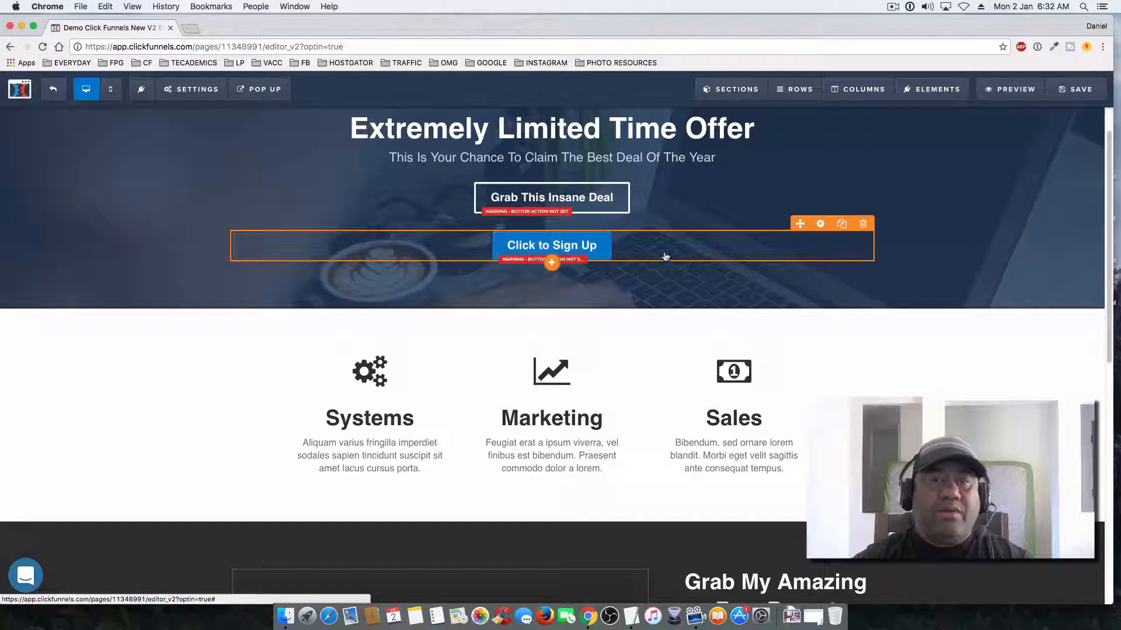
- Apply the Green Button theme to the new "Click to Sign Up" button
{"action": "left_click", "coordinate": [820, 225]}
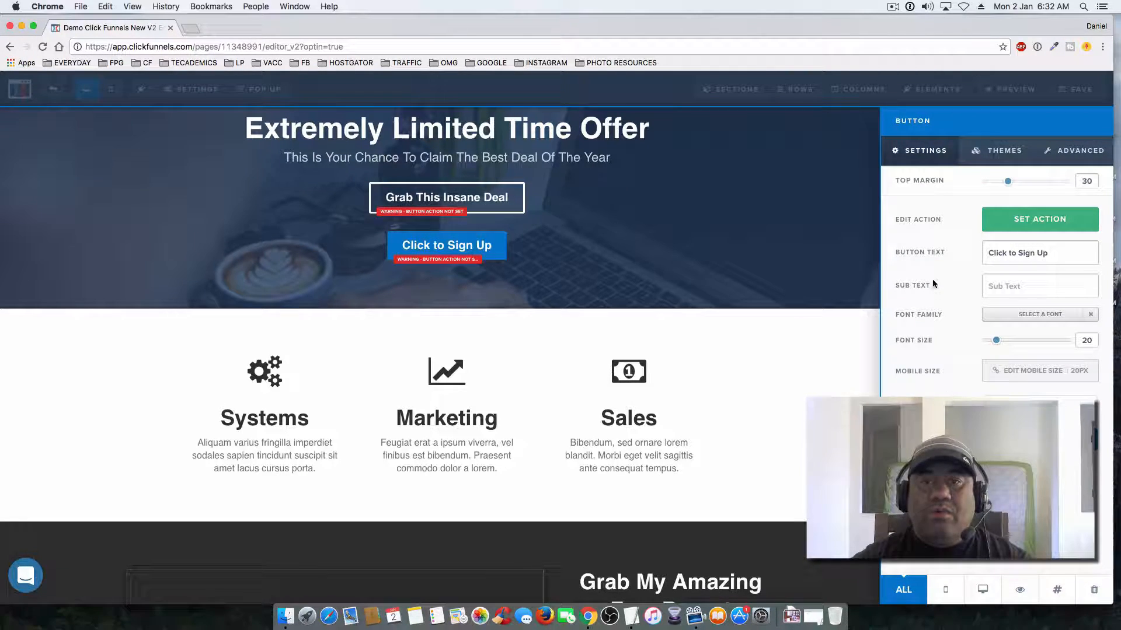
{"action": "left_click", "coordinate": [1000, 156]}
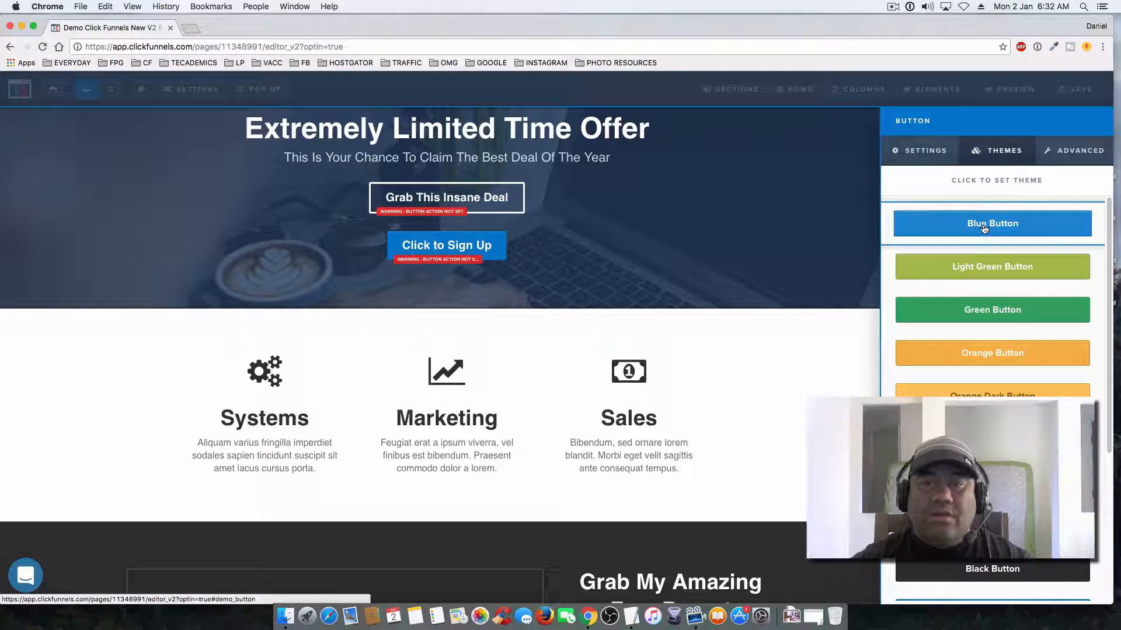
{"action": "scroll", "coordinate": [980, 292], "scroll_direction": "down", "scroll_amount": 3}
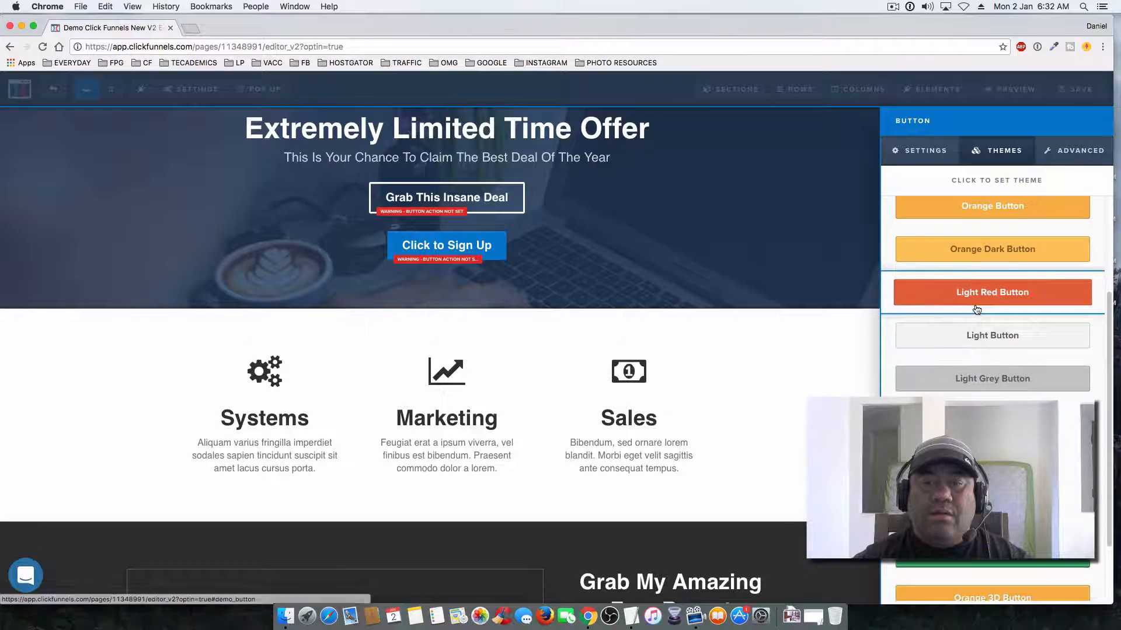
{"action": "scroll", "coordinate": [977, 310], "scroll_direction": "down", "scroll_amount": 3}
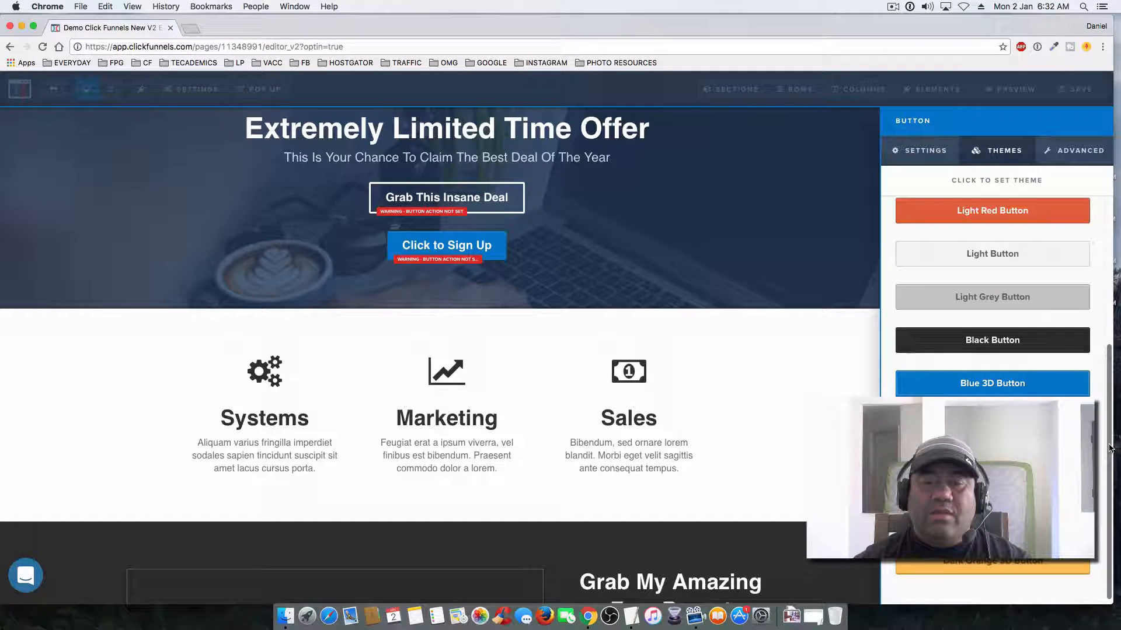
{"action": "mouse_move", "coordinate": [1110, 405]}
{"action": "left_mouse_down"}
{"action": "mouse_move", "coordinate": [1110, 388]}
{"action": "mouse_move", "coordinate": [1110, 404]}
{"action": "left_mouse_up"}
{"action": "scroll", "coordinate": [1005, 334], "scroll_direction": "up", "scroll_amount": 5}
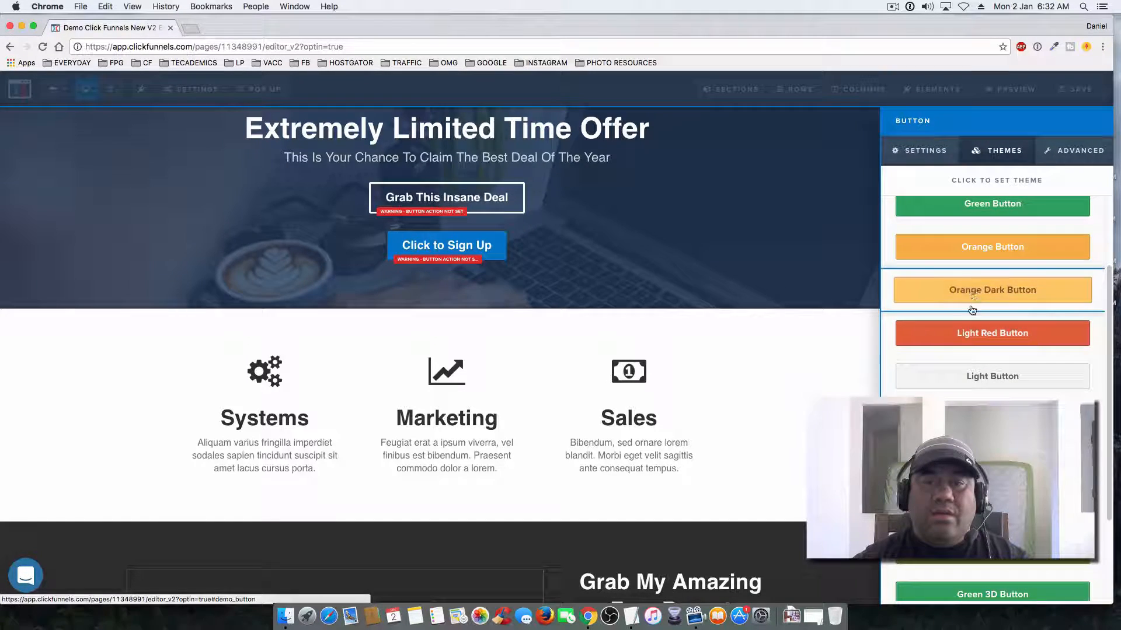
{"action": "left_click", "coordinate": [971, 206]}
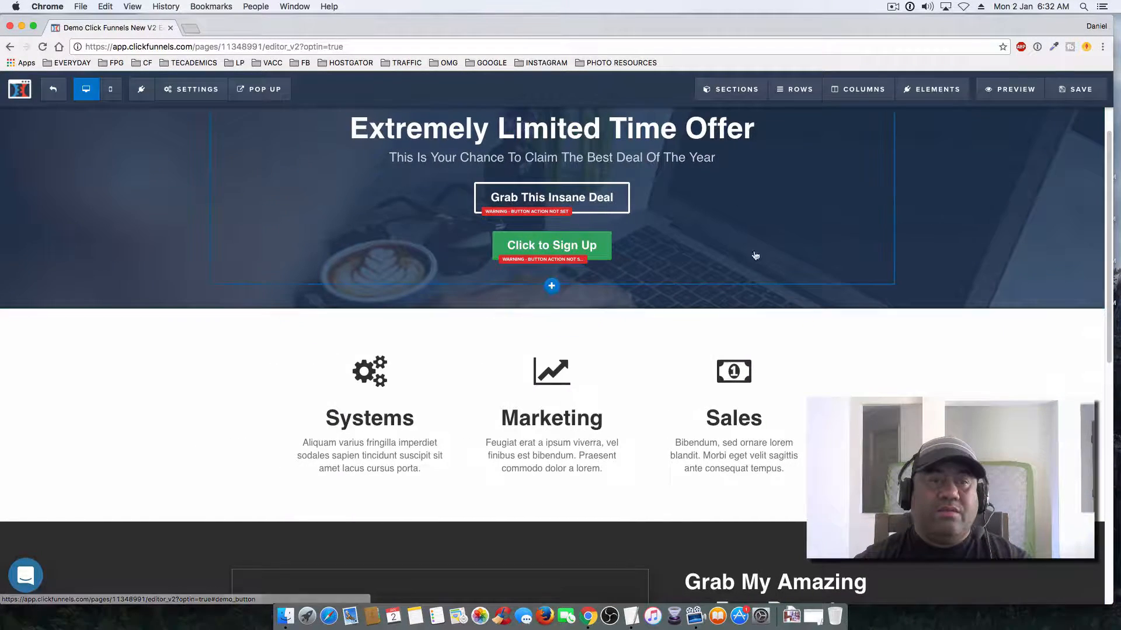
- Add a right-pointing chevron icon before the text of the "Click to Sign Up" button in its advanced style settings
{"action": "mouse_move", "coordinate": [932, 97]}
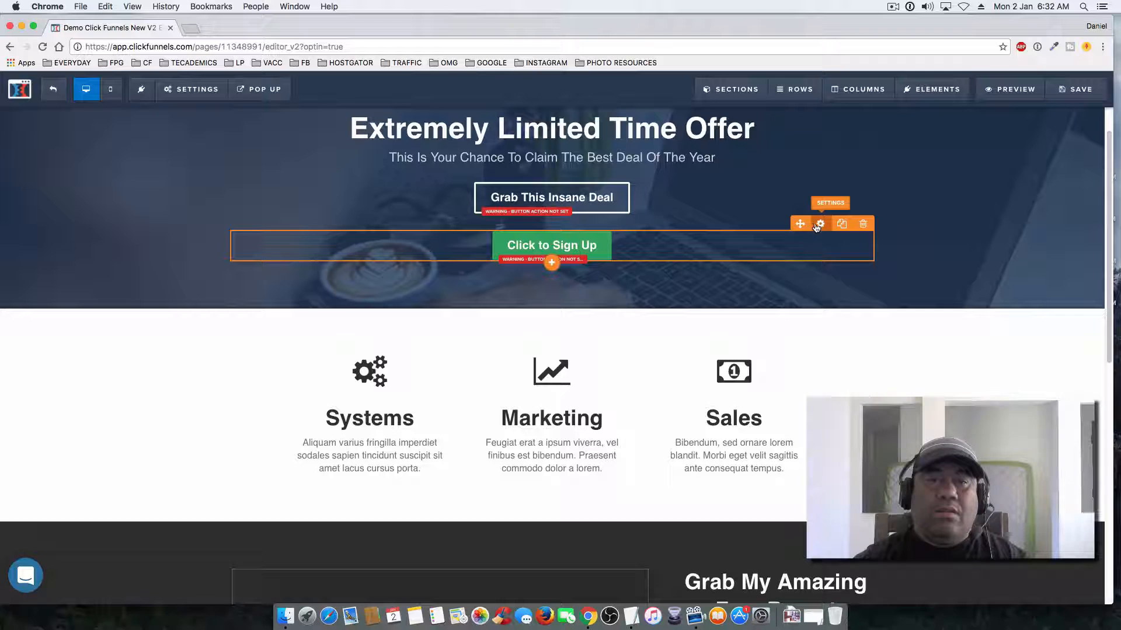
{"action": "left_click", "coordinate": [820, 224]}
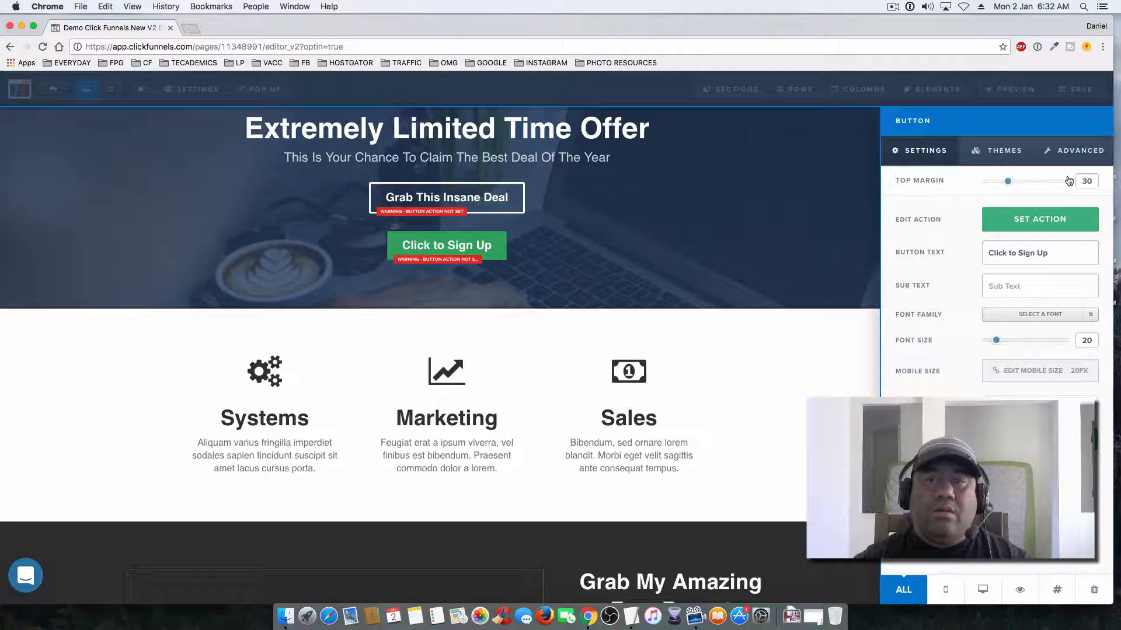
{"action": "left_click", "coordinate": [1074, 158]}
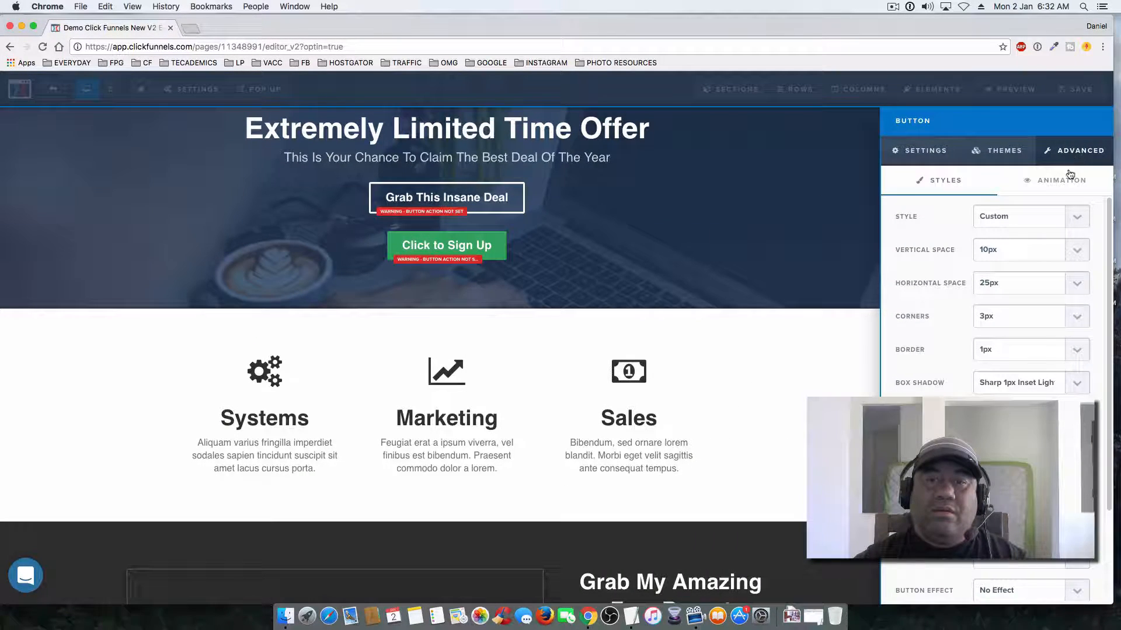
{"action": "scroll", "coordinate": [921, 351], "scroll_direction": "down", "scroll_amount": 5}
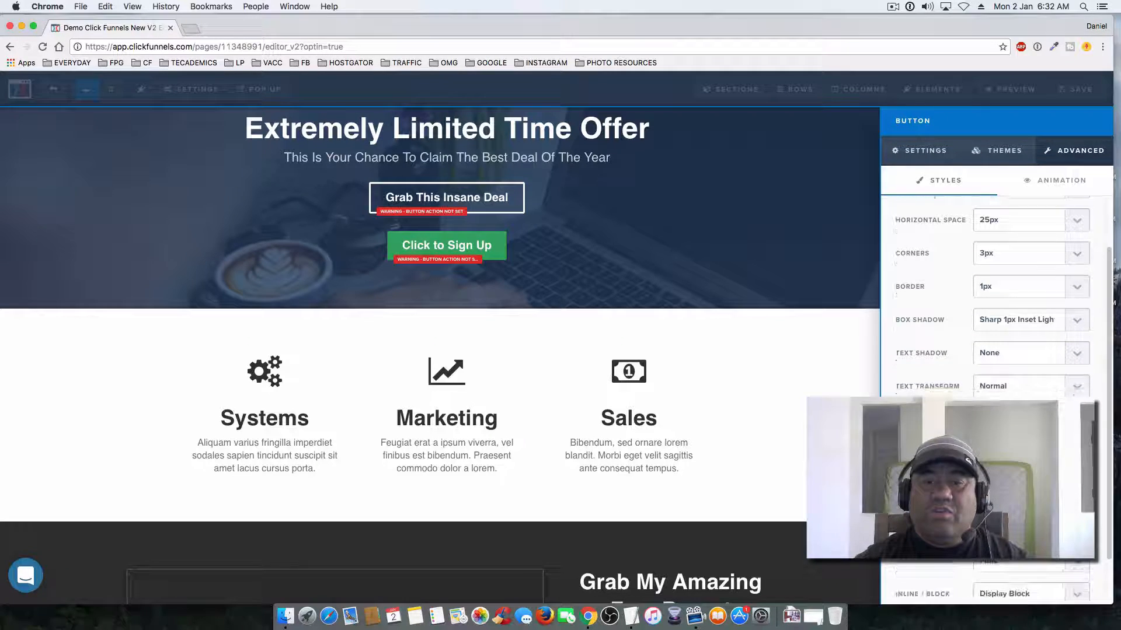
{"action": "left_click", "coordinate": [1002, 398]}
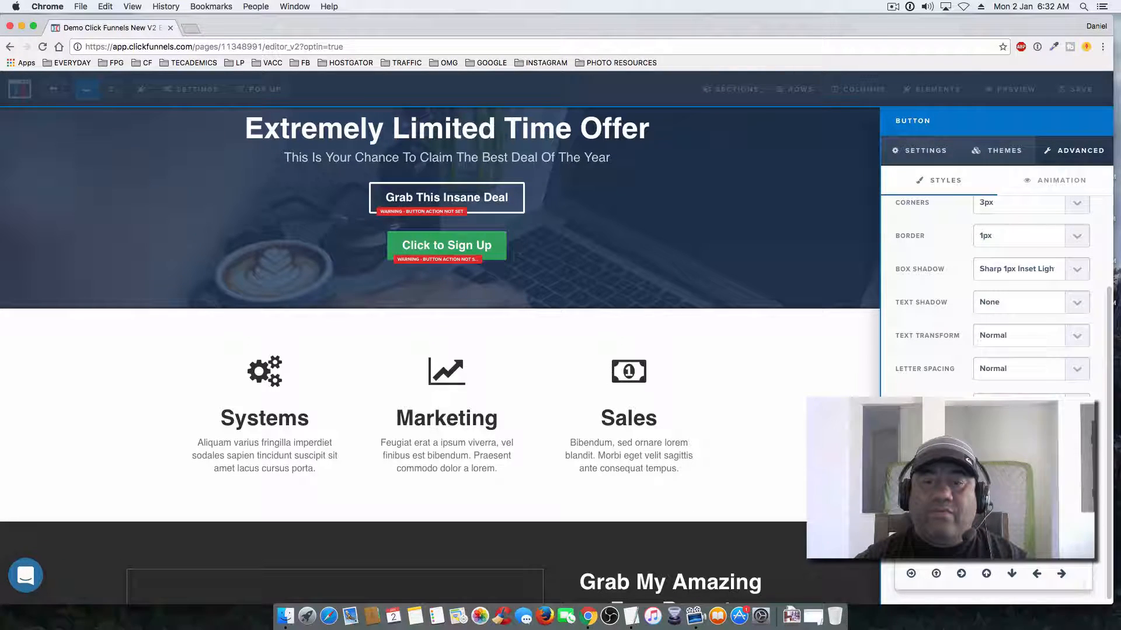
{"action": "left_click", "coordinate": [987, 478]}
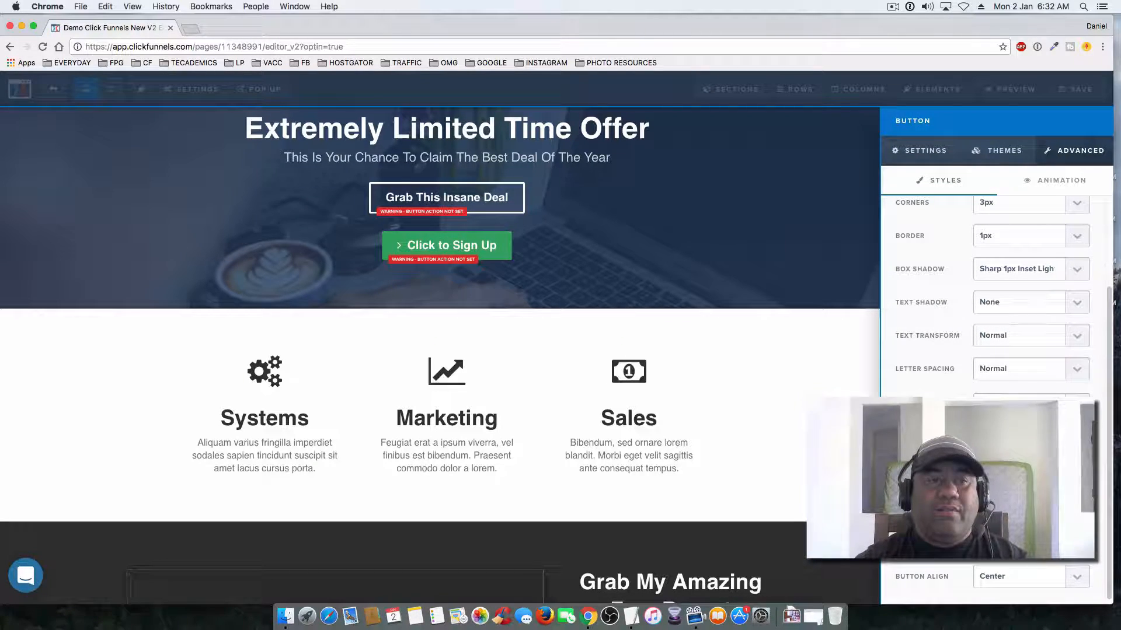
- Try the "Click to Sign Up" button at full width, restore its compact width, and close its settings
{"action": "left_click", "coordinate": [1016, 536]}
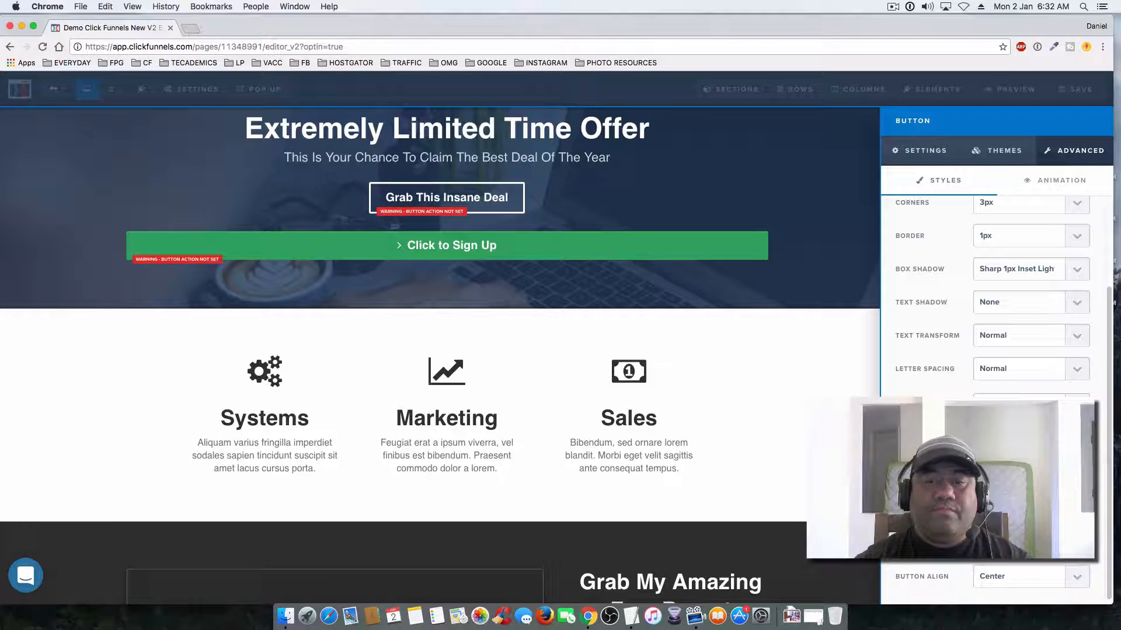
{"action": "left_click", "coordinate": [1015, 540]}
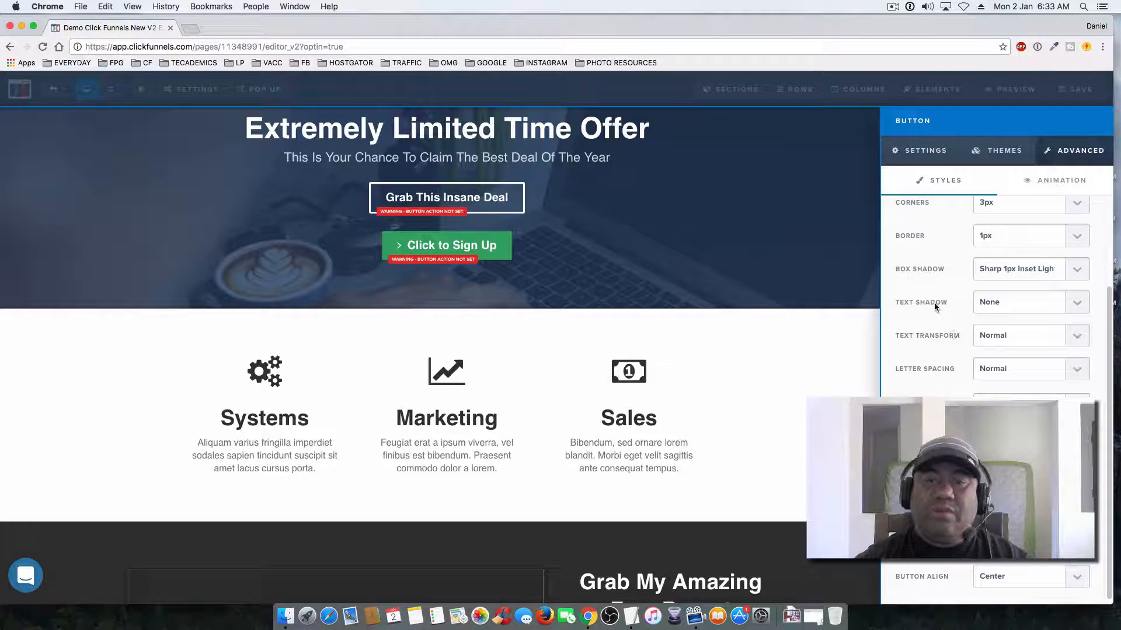
{"action": "scroll", "coordinate": [966, 275], "scroll_direction": "up", "scroll_amount": 3}
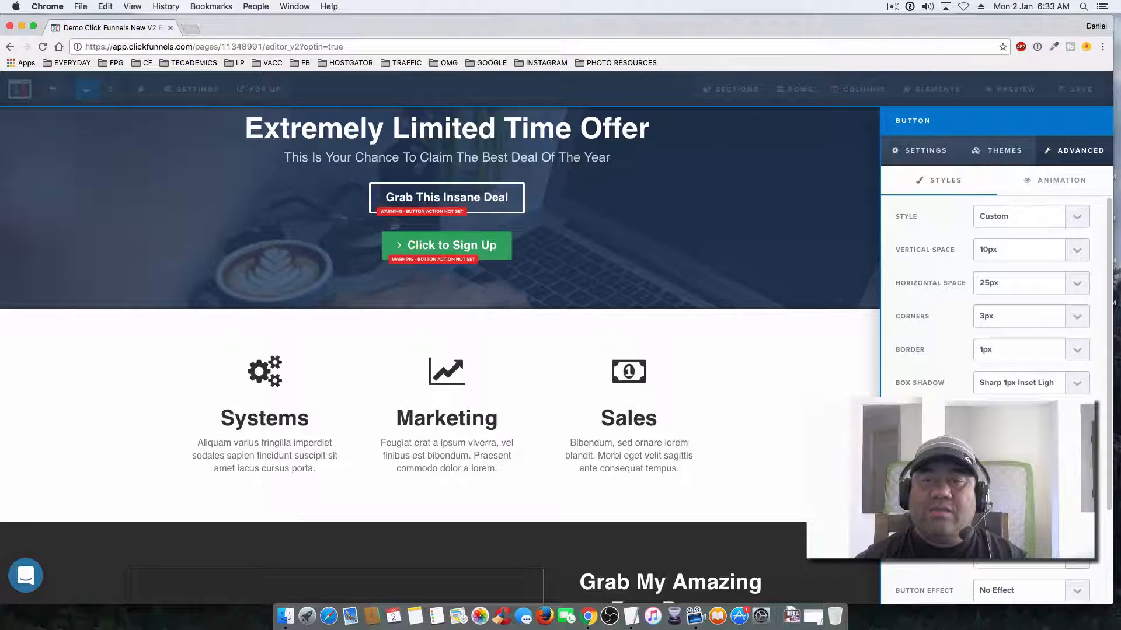
{"action": "left_click", "coordinate": [928, 151]}
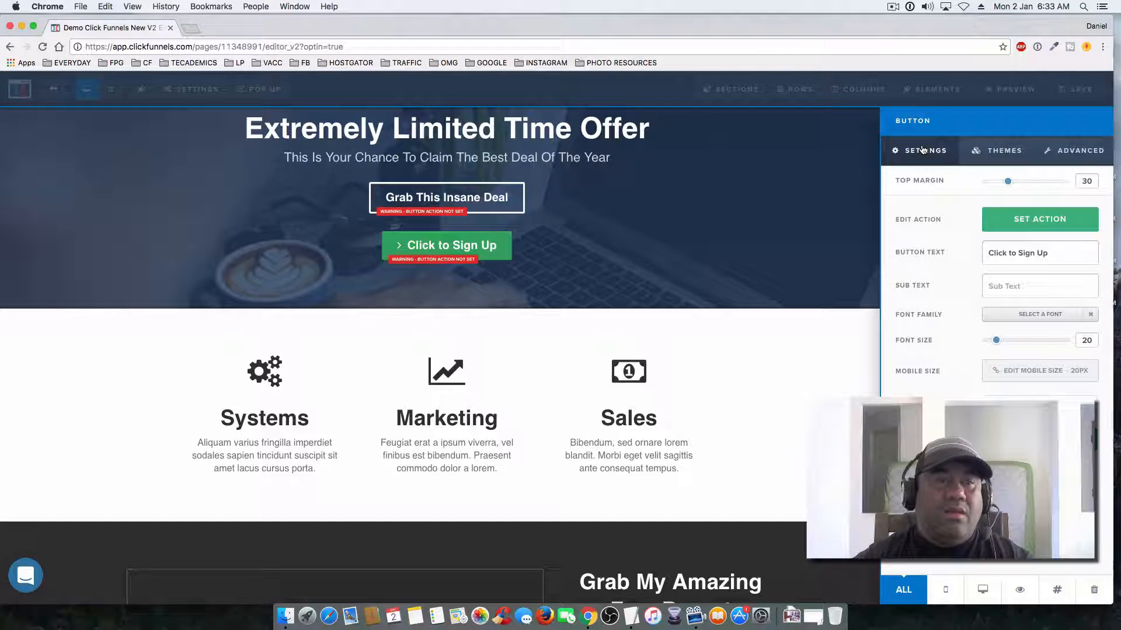
{"action": "left_click", "coordinate": [844, 348]}
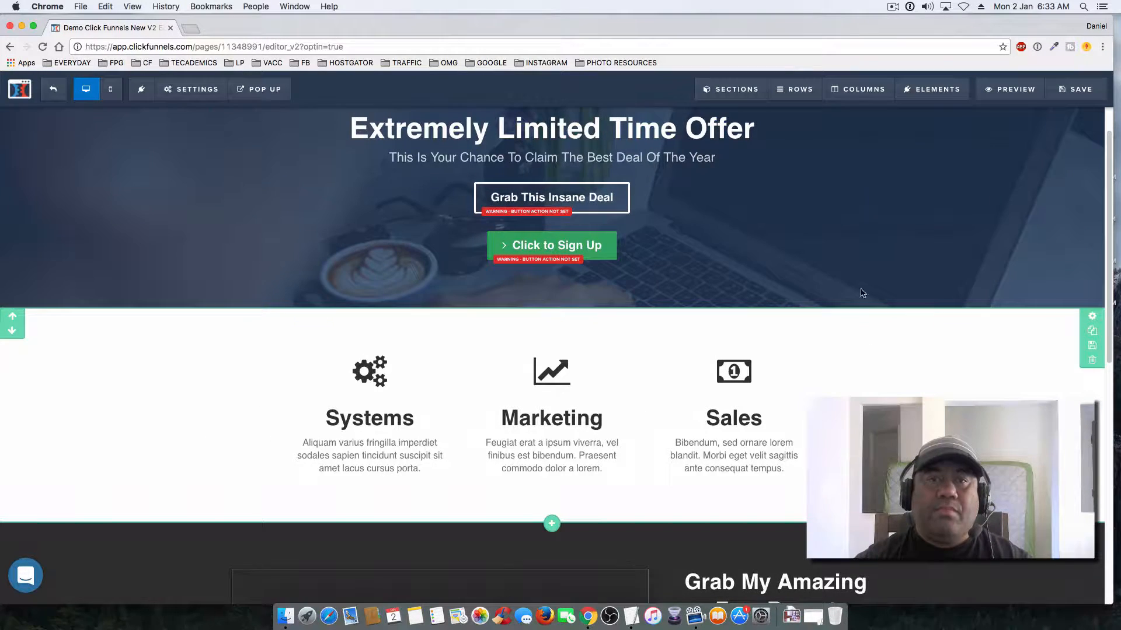
- Add a 4-column row below the "Click to Sign Up" button in the Extremely Limited Time Offer section
{"action": "mouse_move", "coordinate": [792, 88]}
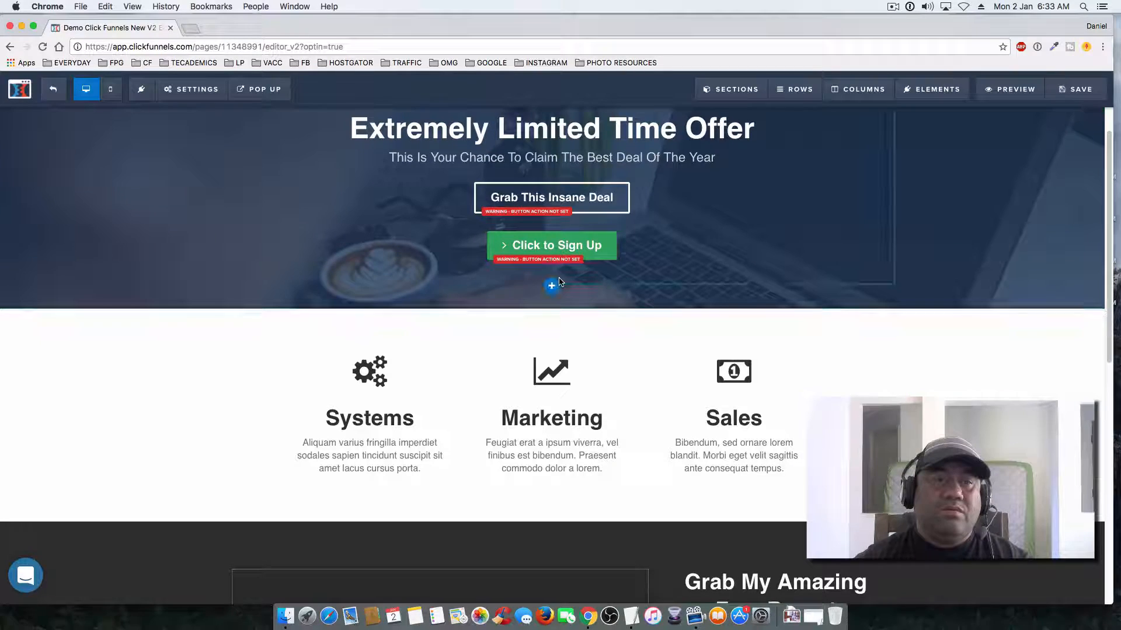
{"action": "left_click", "coordinate": [551, 287]}
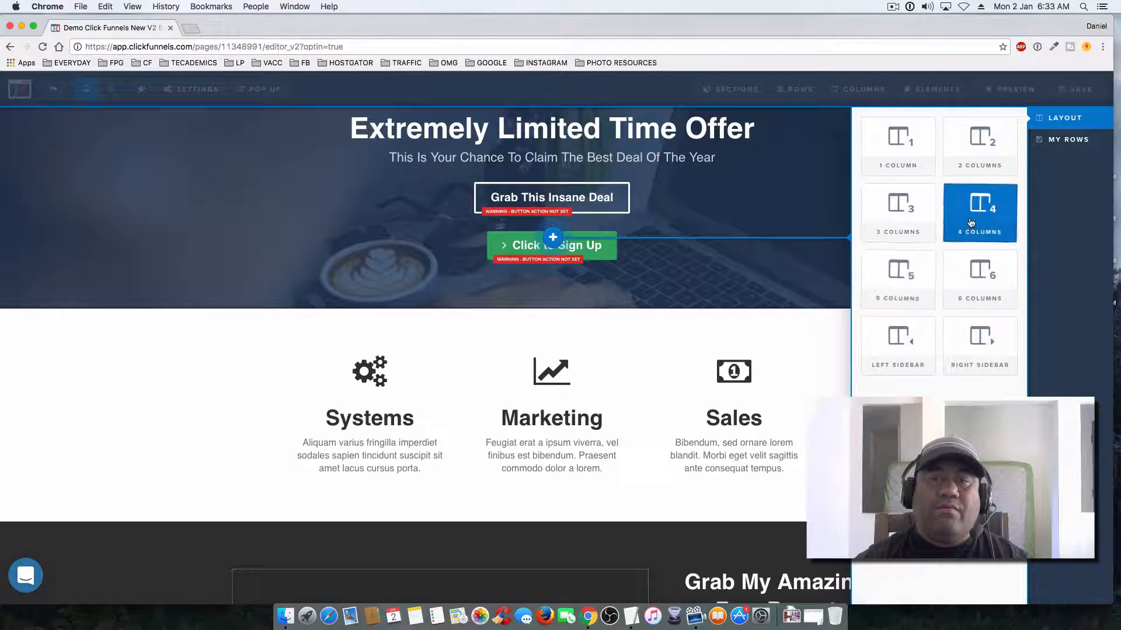
{"action": "left_click_drag", "start_coordinate": [965, 221], "coordinate": [588, 327]}
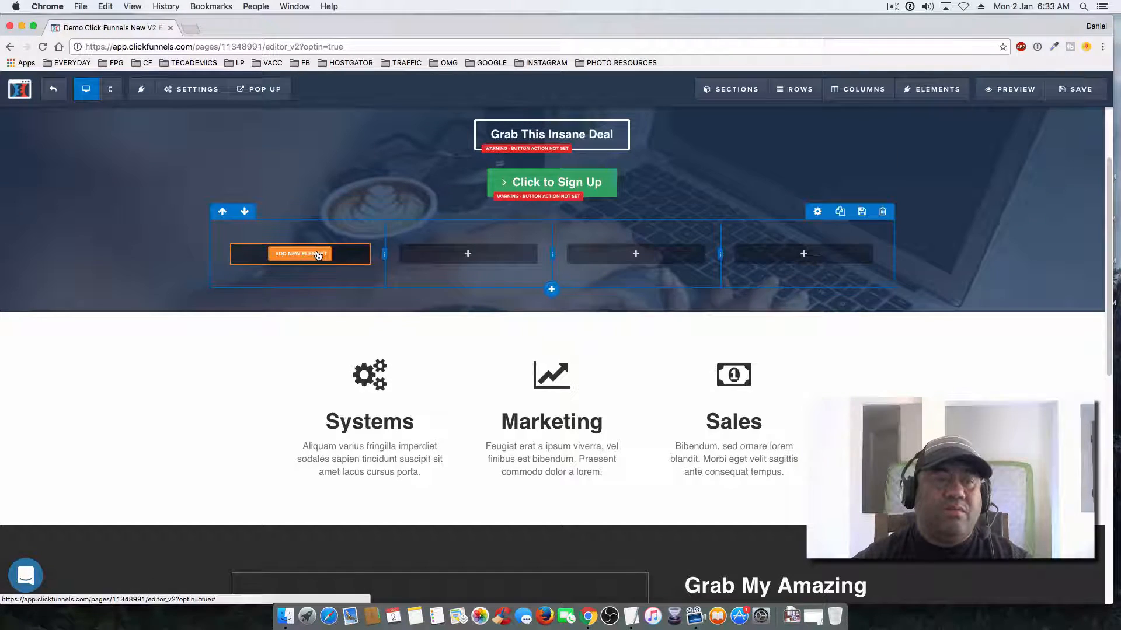
- Add the social sharing element with Facebook, Twitter and Google+ buttons to the first column of the four-column row
{"action": "left_click", "coordinate": [315, 257]}
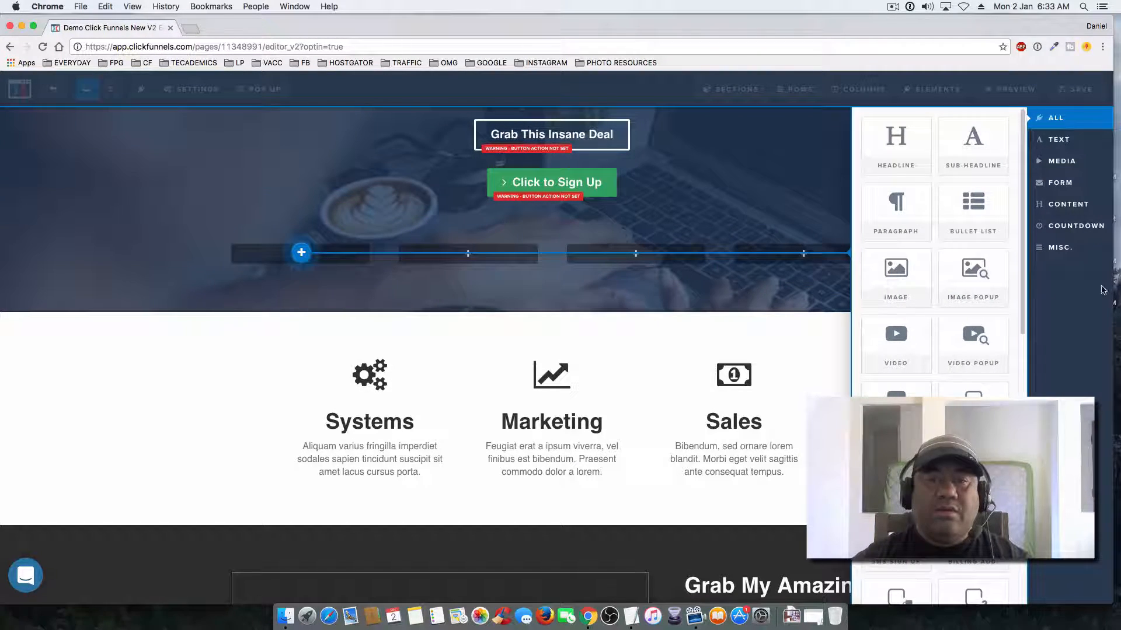
{"action": "scroll", "coordinate": [1031, 267], "scroll_direction": "down", "scroll_amount": 3}
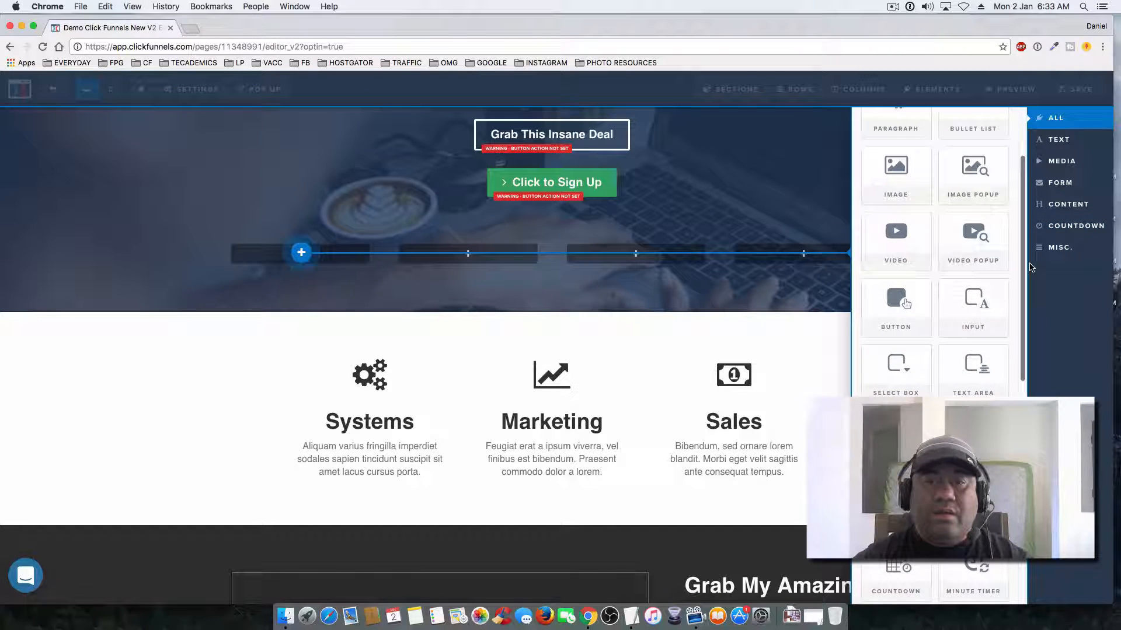
{"action": "scroll", "coordinate": [1031, 268], "scroll_direction": "down", "scroll_amount": 5}
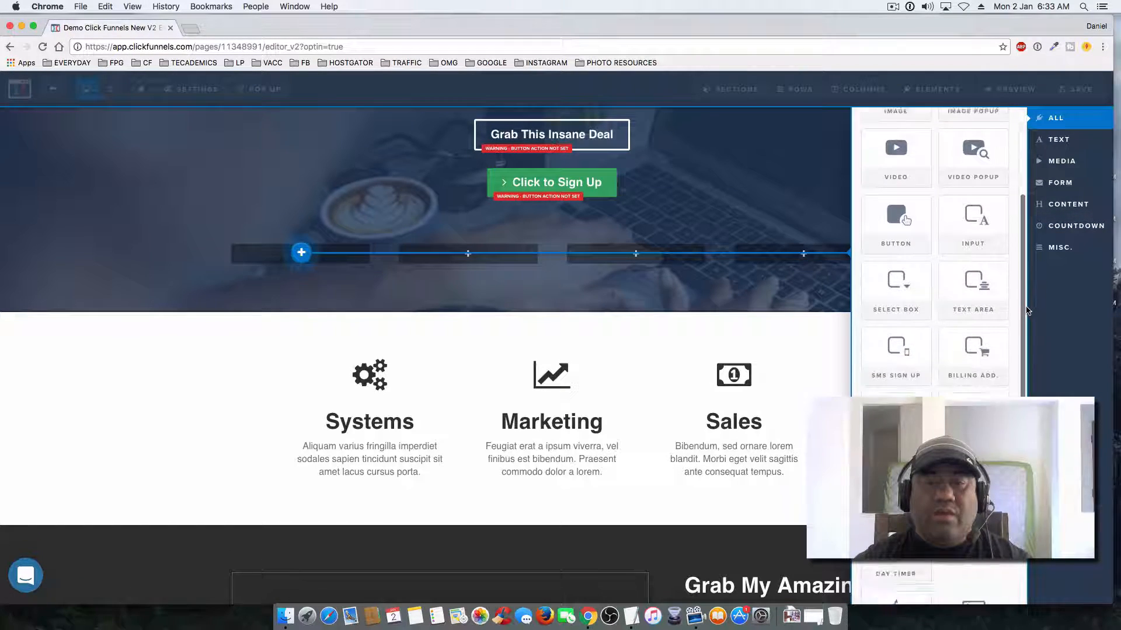
{"action": "scroll", "coordinate": [933, 292], "scroll_direction": "down", "scroll_amount": 3}
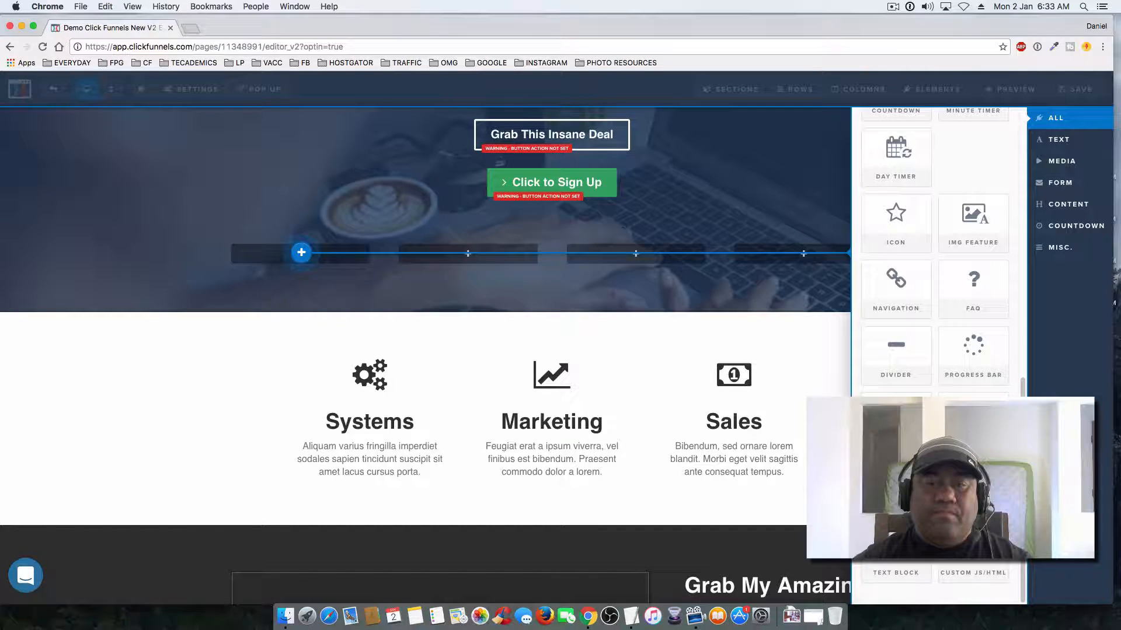
{"action": "left_click", "coordinate": [971, 462]}
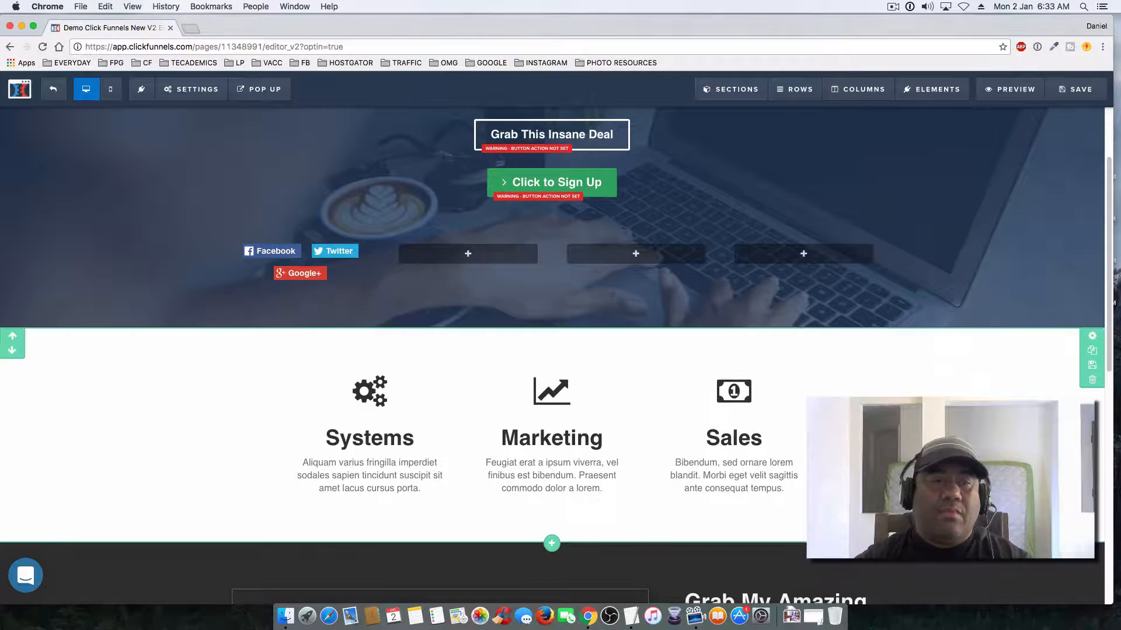
- Add a survey element to the second column of the four-column row
{"action": "left_click", "coordinate": [459, 253]}
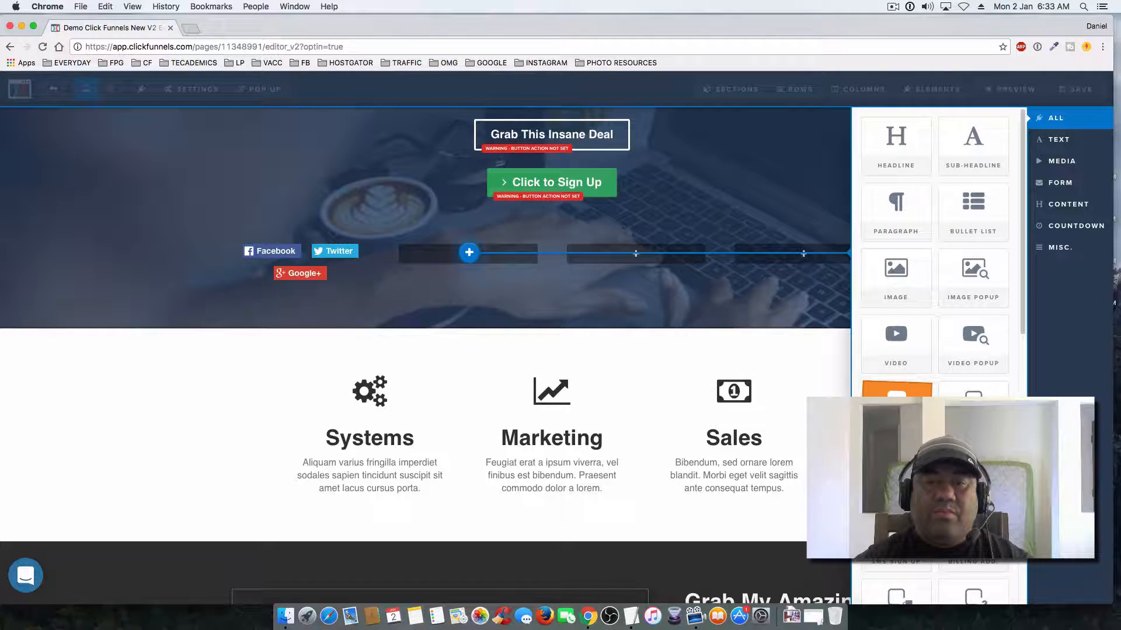
{"action": "scroll", "coordinate": [934, 350], "scroll_direction": "down", "scroll_amount": 2}
{"action": "scroll", "coordinate": [934, 385], "scroll_direction": "down", "scroll_amount": 1}
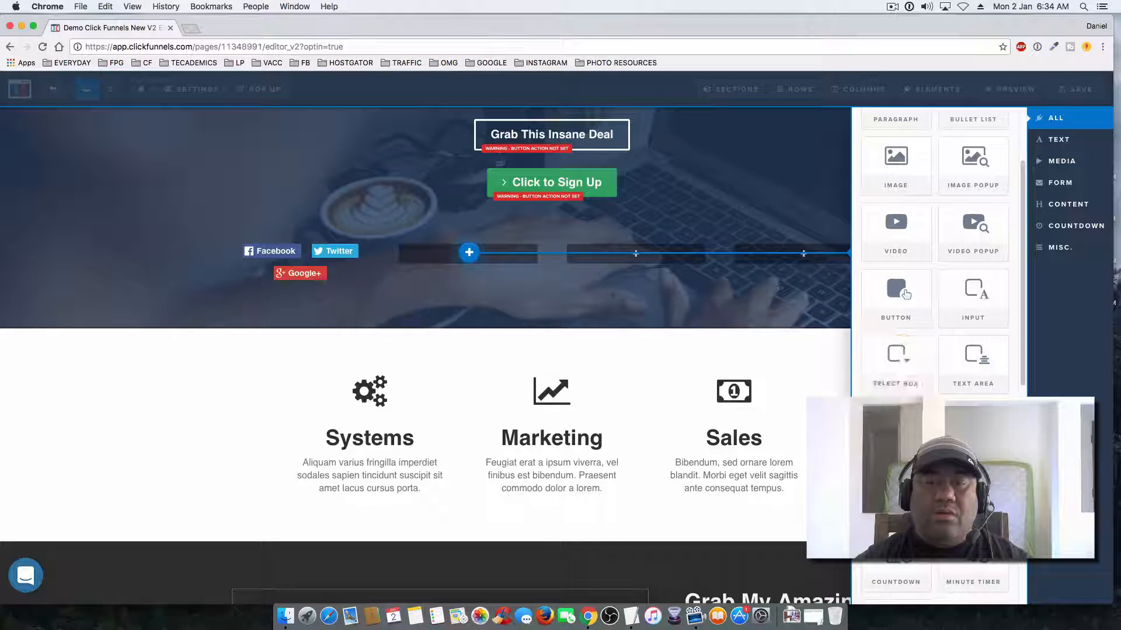
{"action": "scroll", "coordinate": [978, 397], "scroll_direction": "down", "scroll_amount": 2}
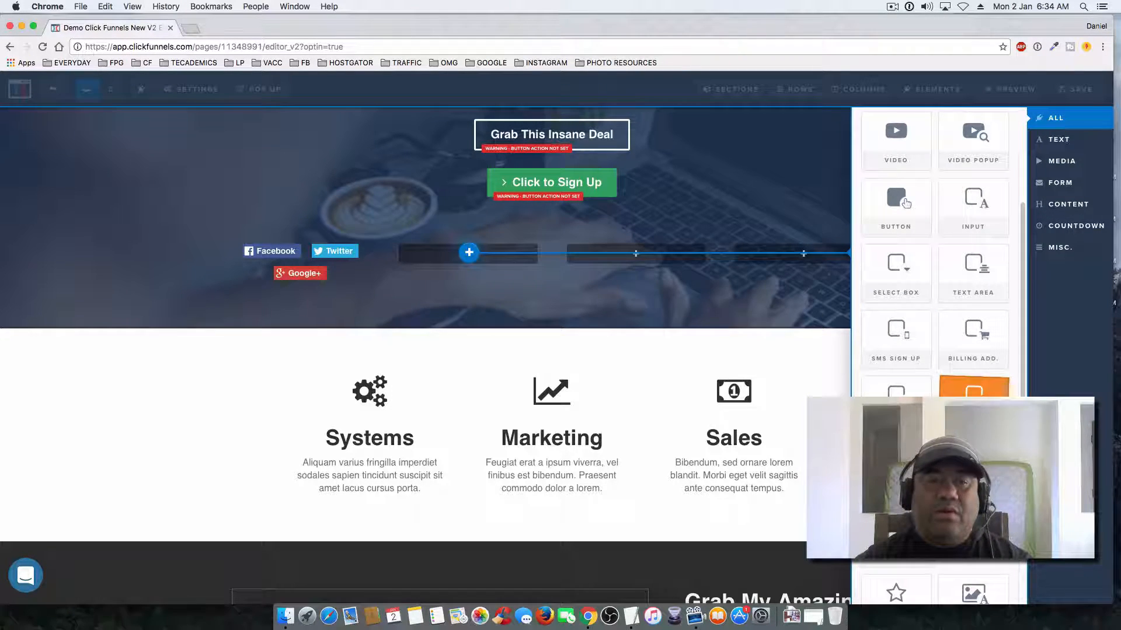
{"action": "left_click_drag", "start_coordinate": [468, 252], "coordinate": [461, 254]}
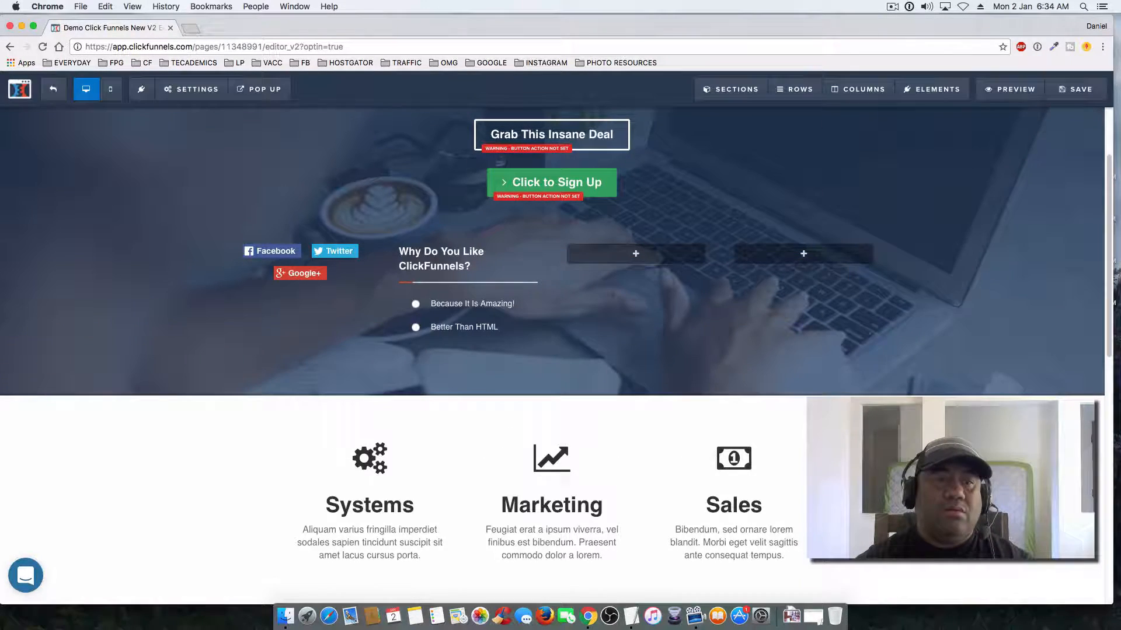
- Add a billing address form element to the third column of the four-column row
{"action": "left_click", "coordinate": [653, 261]}
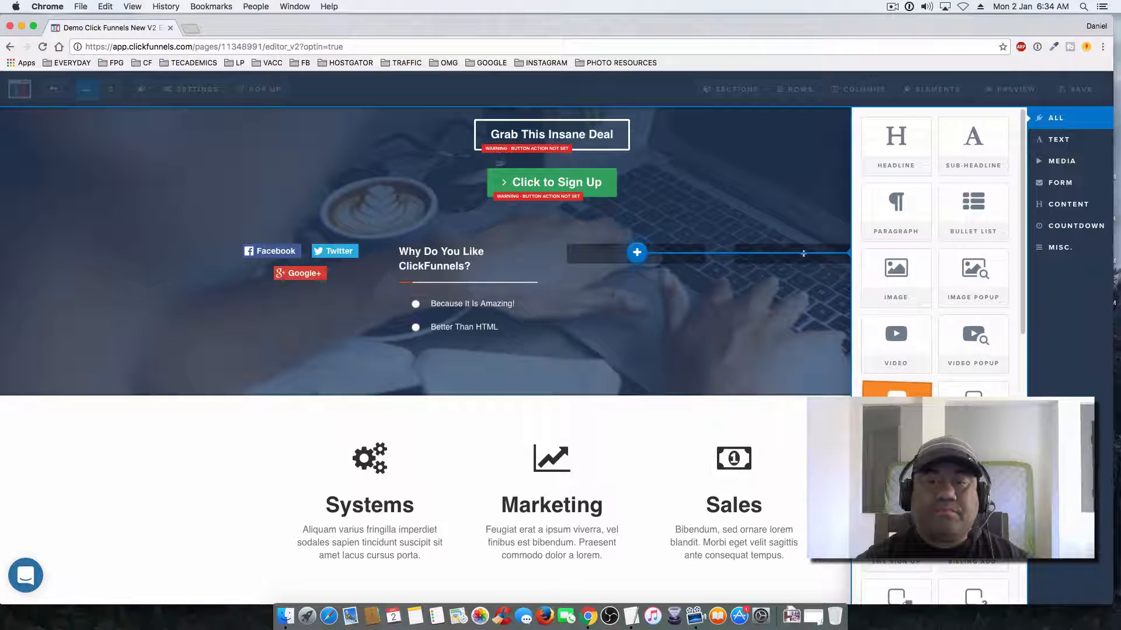
{"action": "scroll", "coordinate": [906, 330], "scroll_direction": "down", "scroll_amount": 2}
{"action": "scroll", "coordinate": [933, 263], "scroll_direction": "down", "scroll_amount": 2}
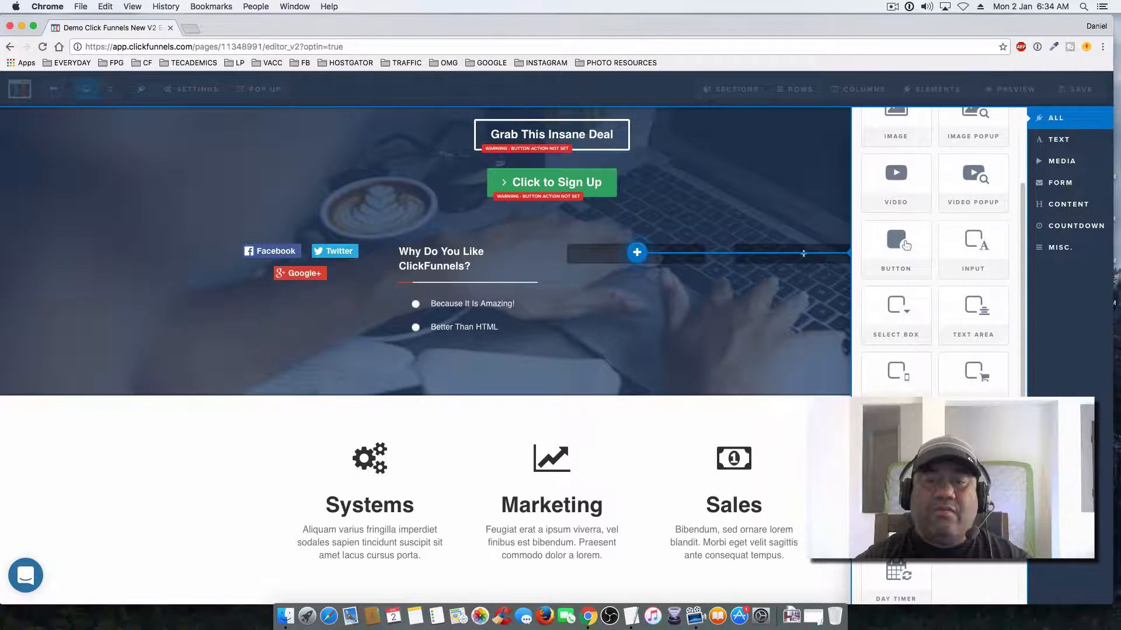
{"action": "left_click", "coordinate": [973, 404]}
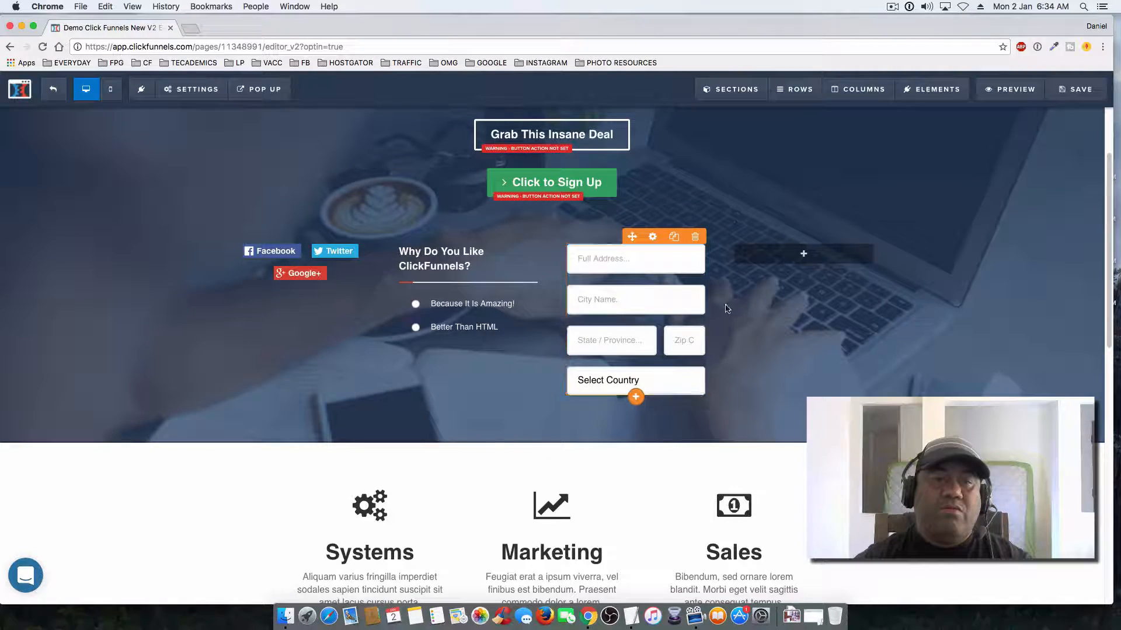
- Add a date countdown element to the fourth column of the four-column row
{"action": "left_click", "coordinate": [781, 255]}
{"action": "scroll", "coordinate": [906, 140], "scroll_direction": "down", "scroll_amount": 5}
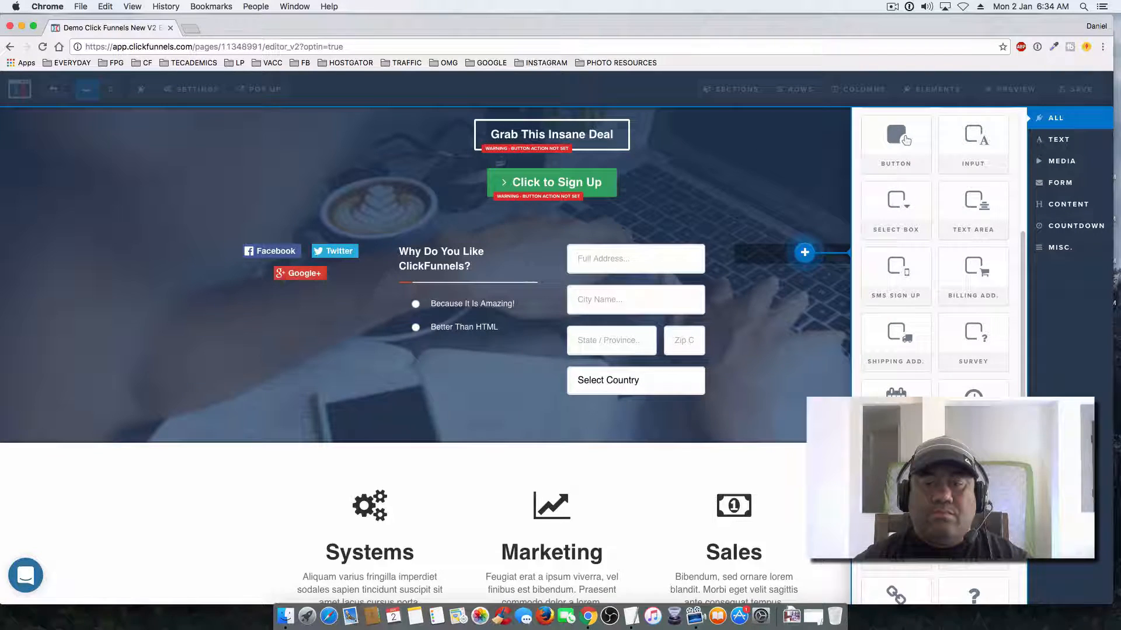
{"action": "left_click", "coordinate": [896, 388]}
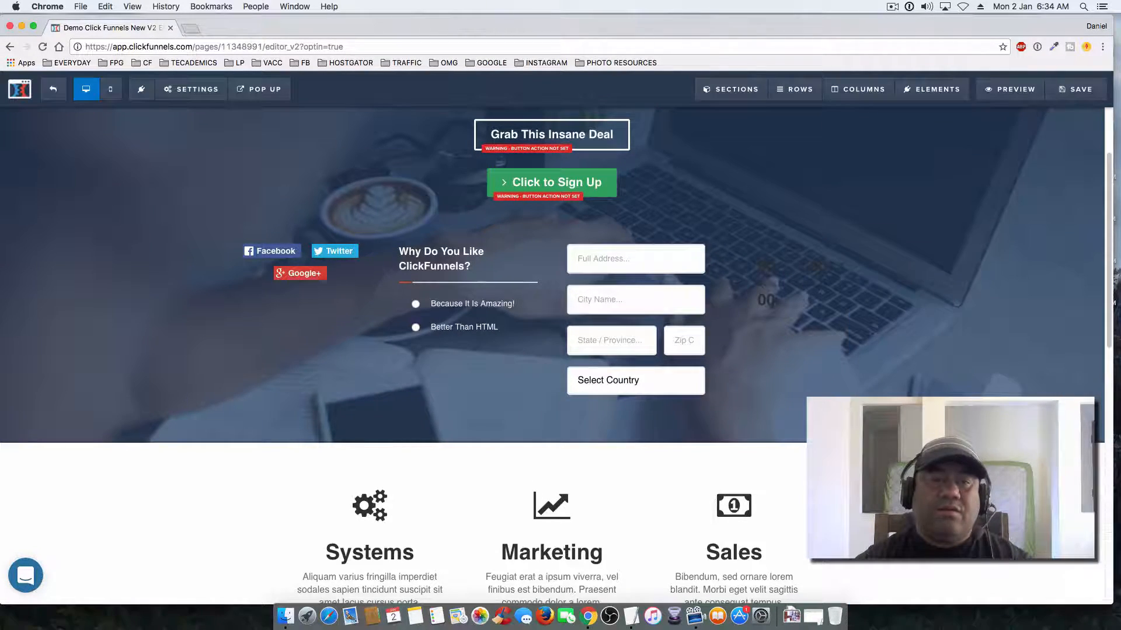
- Apply the red square-box theme to the date countdown and close its settings
{"action": "left_click", "coordinate": [782, 309]}
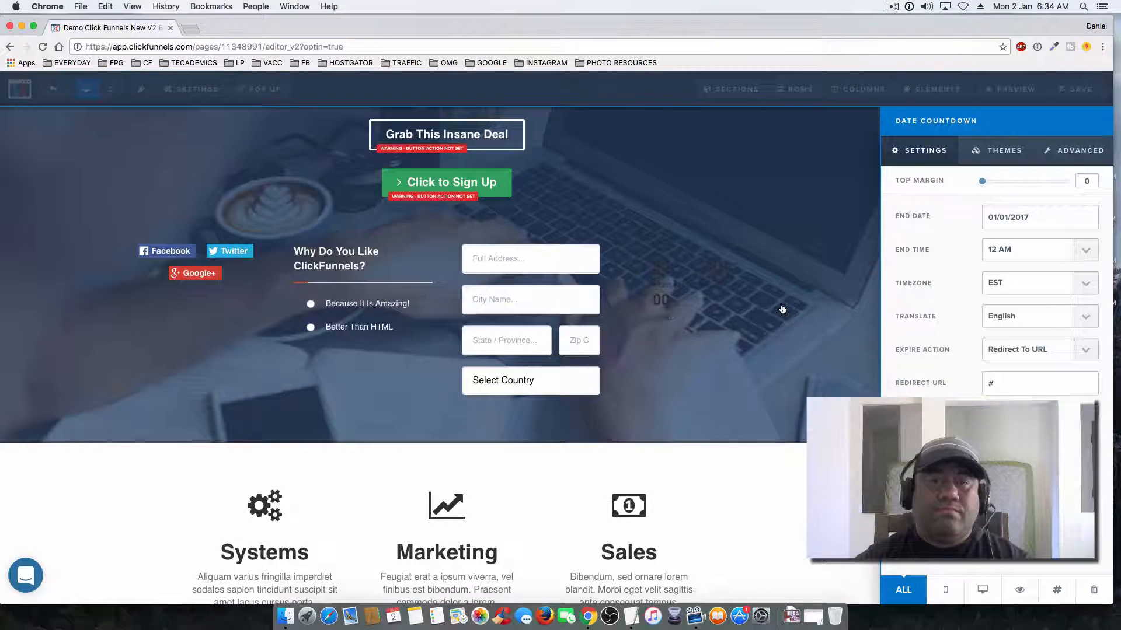
{"action": "left_click", "coordinate": [1001, 151]}
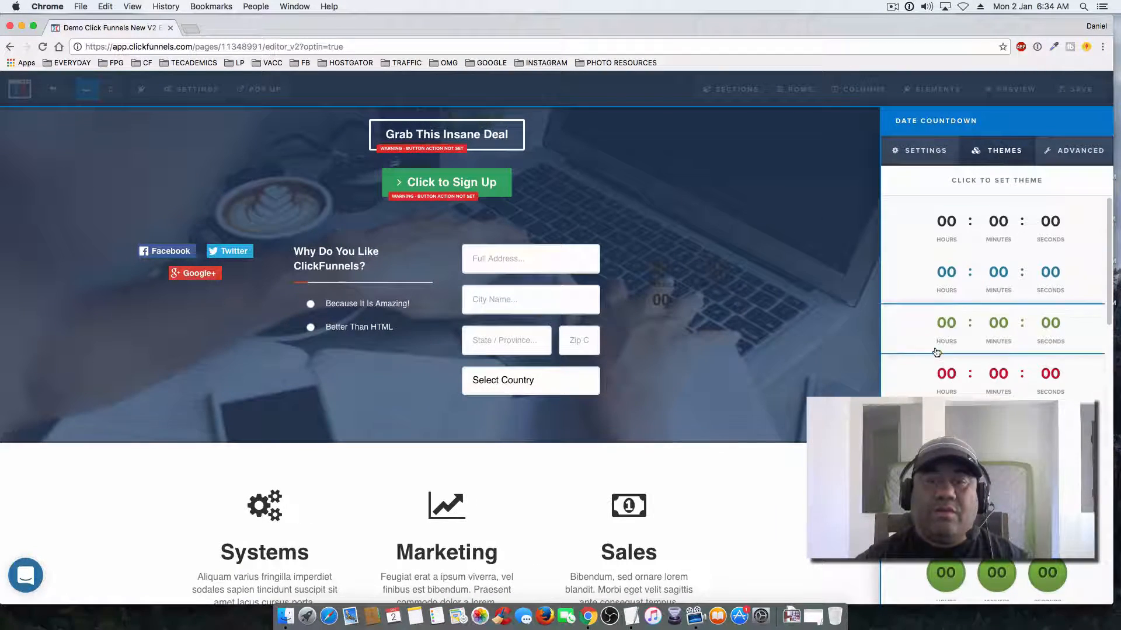
{"action": "scroll", "coordinate": [911, 332], "scroll_direction": "down", "scroll_amount": 10}
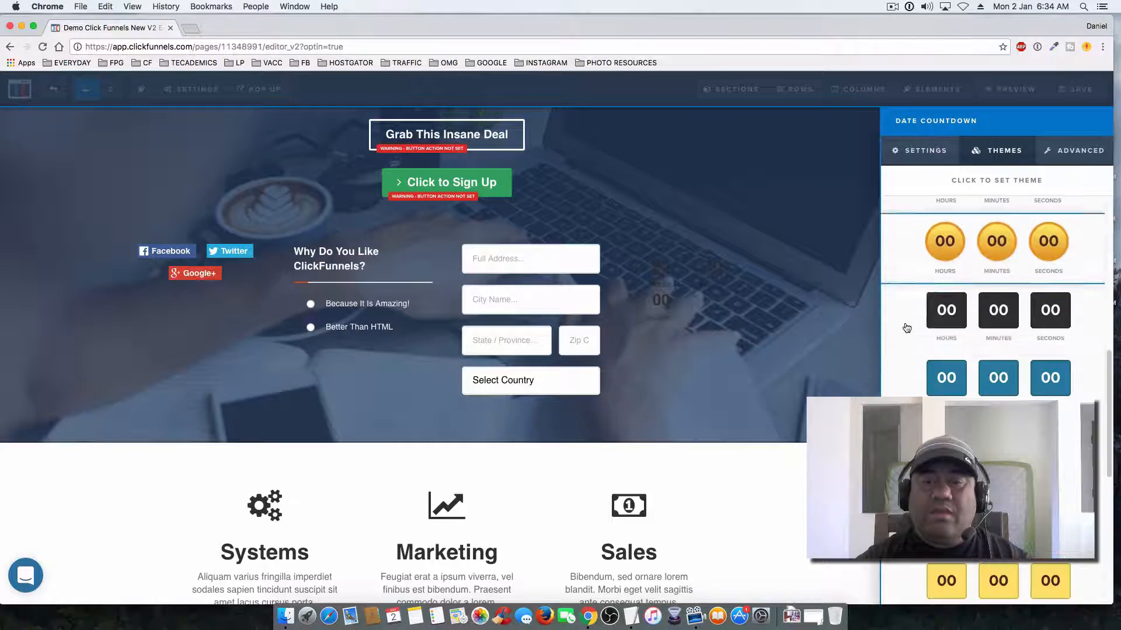
{"action": "scroll", "coordinate": [905, 331], "scroll_direction": "down", "scroll_amount": 10}
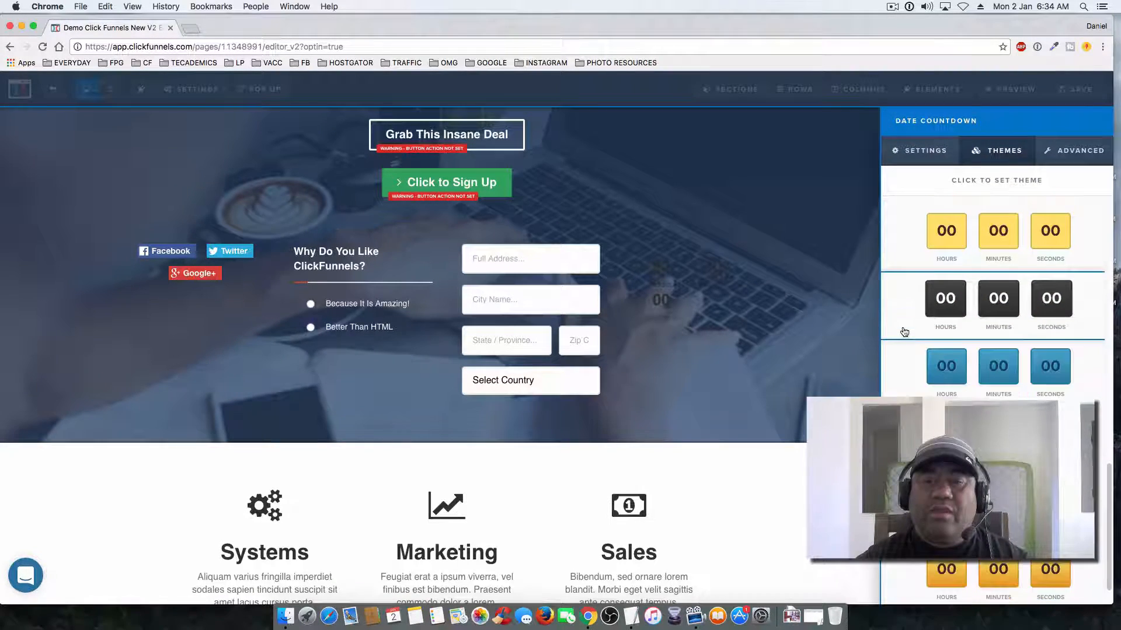
{"action": "scroll", "coordinate": [938, 382], "scroll_direction": "down", "scroll_amount": 2}
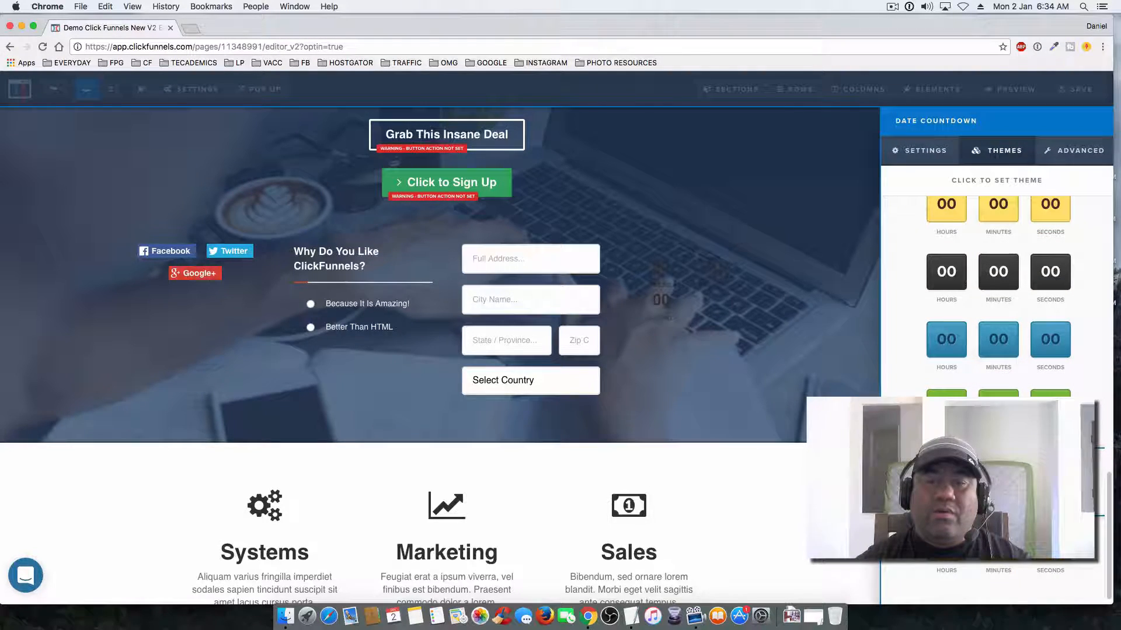
{"action": "left_click", "coordinate": [844, 311]}
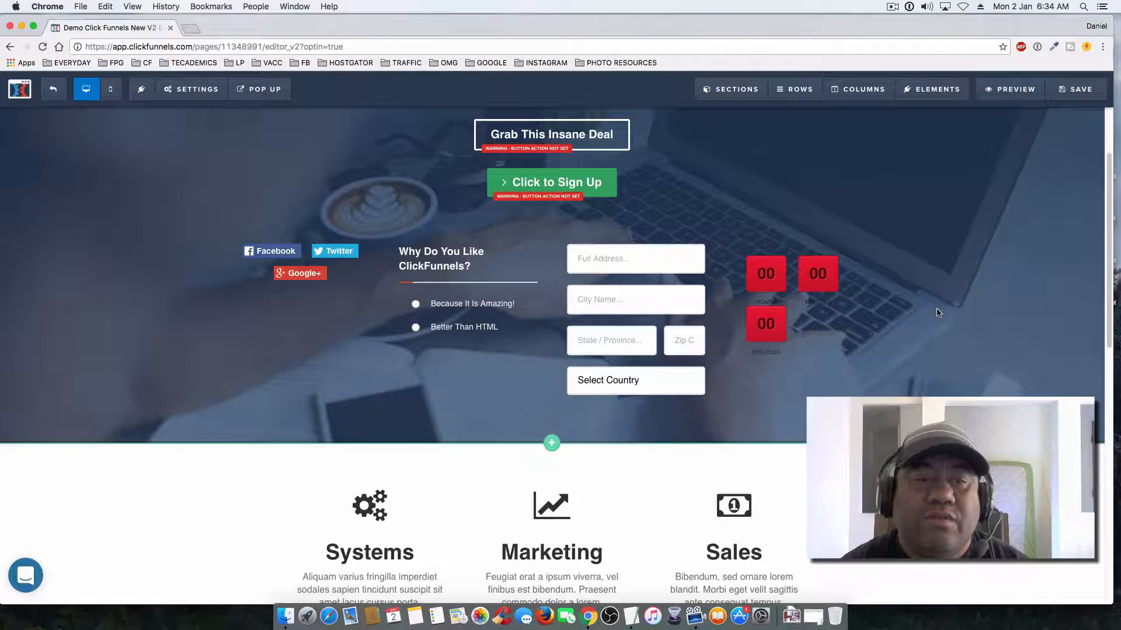
- Switch the editor to mobile view and review how the page's sections stack down to the "The Secret of Getting the Best Price" headline
{"action": "scroll", "coordinate": [913, 328], "scroll_direction": "up", "scroll_amount": 3}
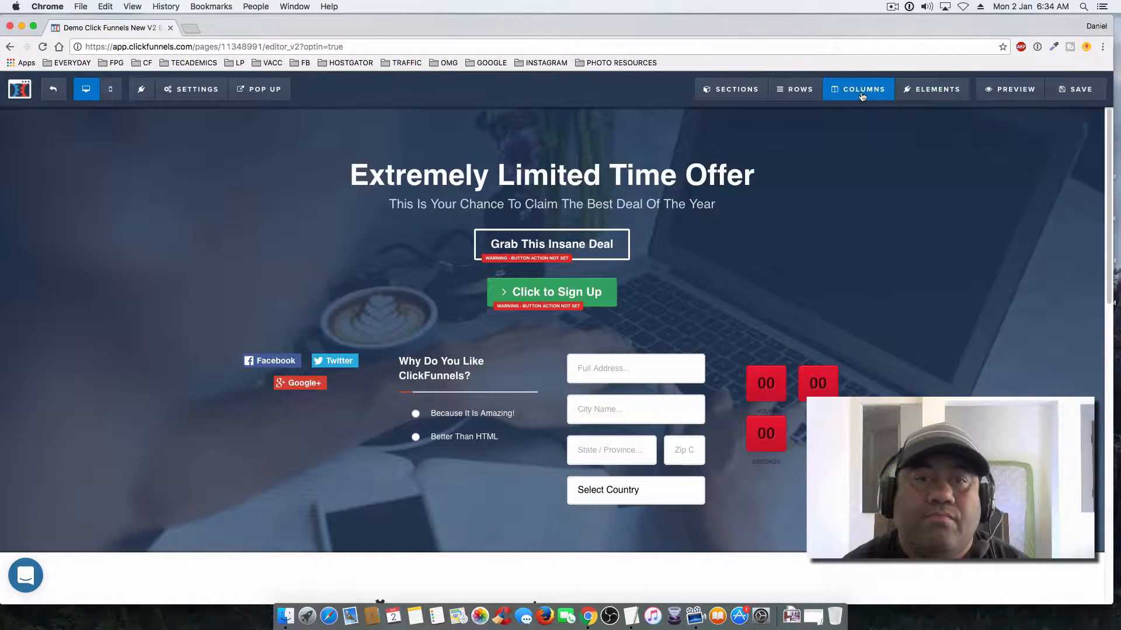
{"action": "mouse_move", "coordinate": [801, 92]}
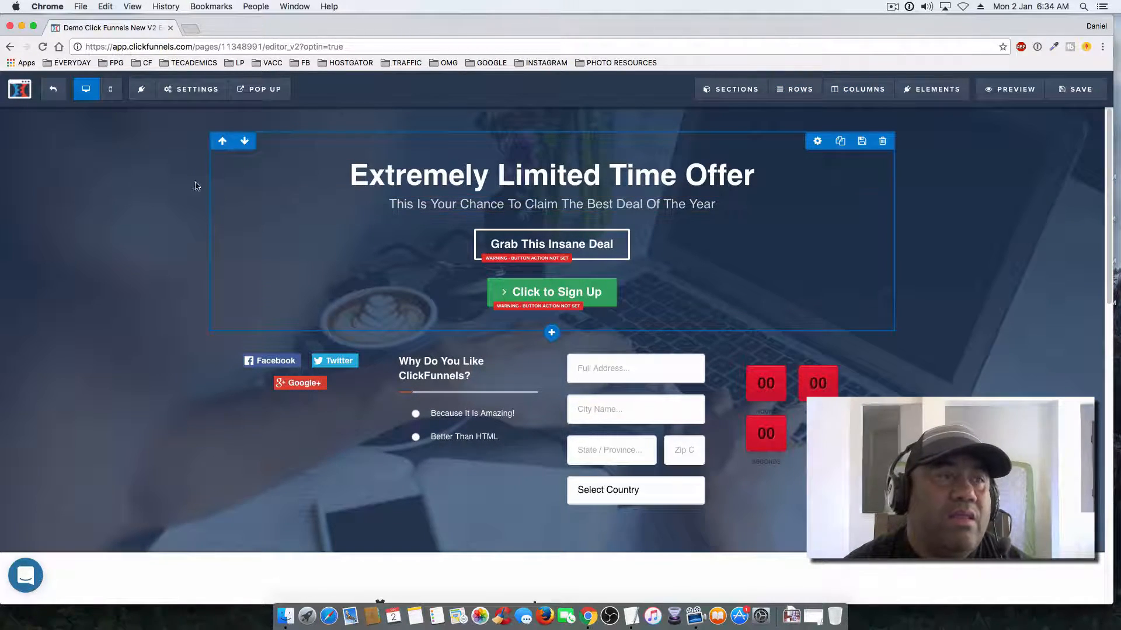
{"action": "left_click", "coordinate": [112, 93]}
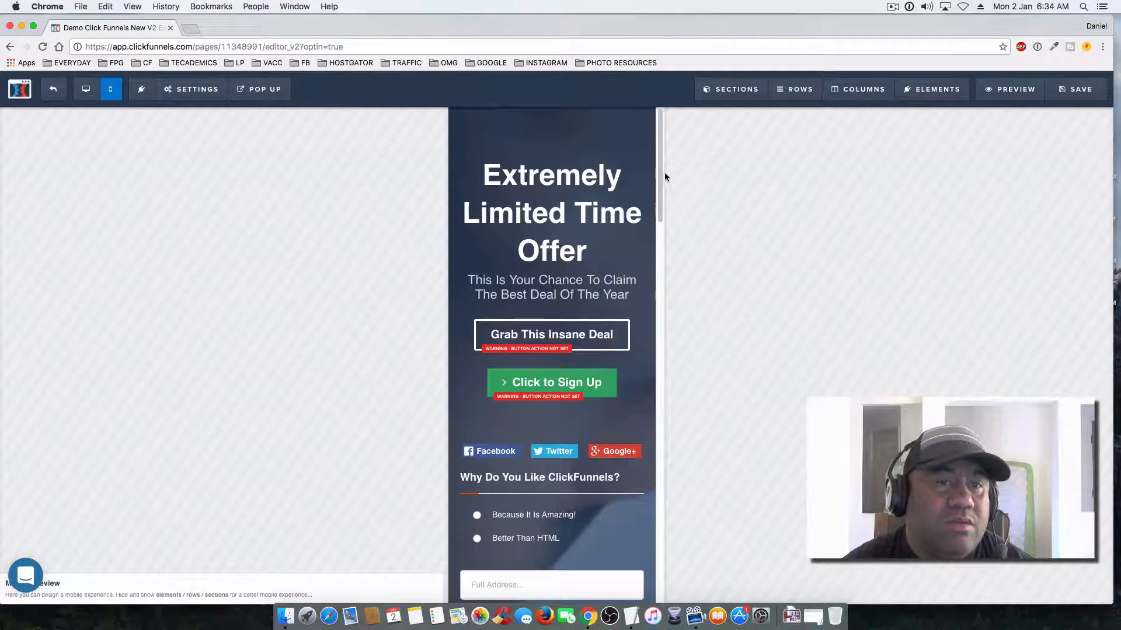
{"action": "scroll", "coordinate": [652, 195], "scroll_direction": "down", "scroll_amount": 5}
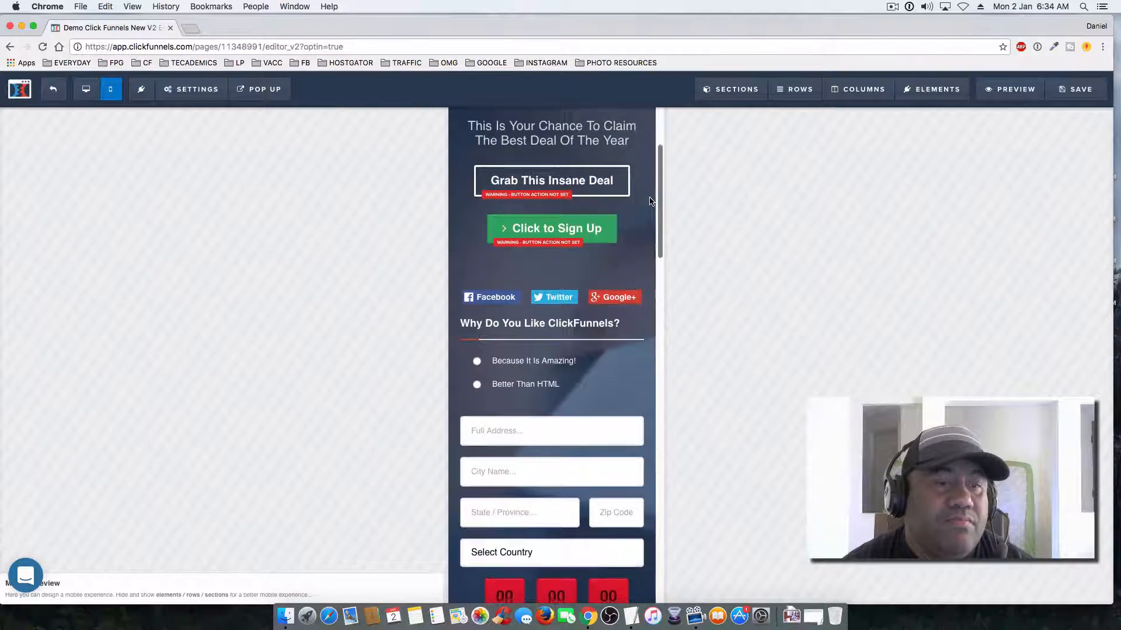
{"action": "scroll", "coordinate": [651, 201], "scroll_direction": "down", "scroll_amount": 14}
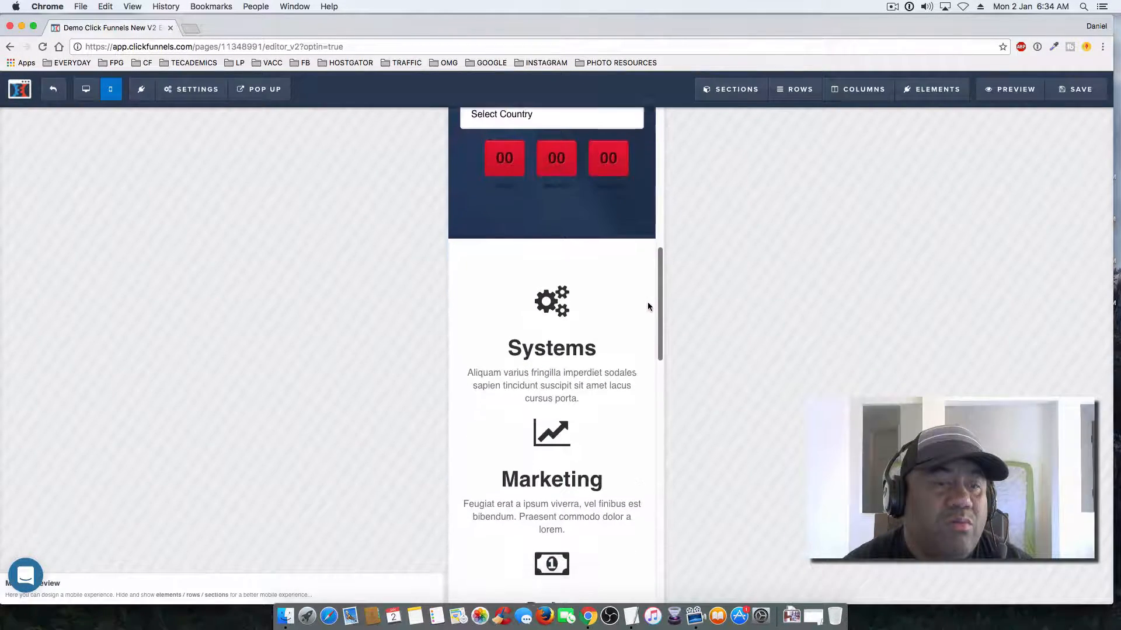
{"action": "scroll", "coordinate": [646, 309], "scroll_direction": "down", "scroll_amount": 11}
{"action": "scroll", "coordinate": [640, 350], "scroll_direction": "up", "scroll_amount": 4}
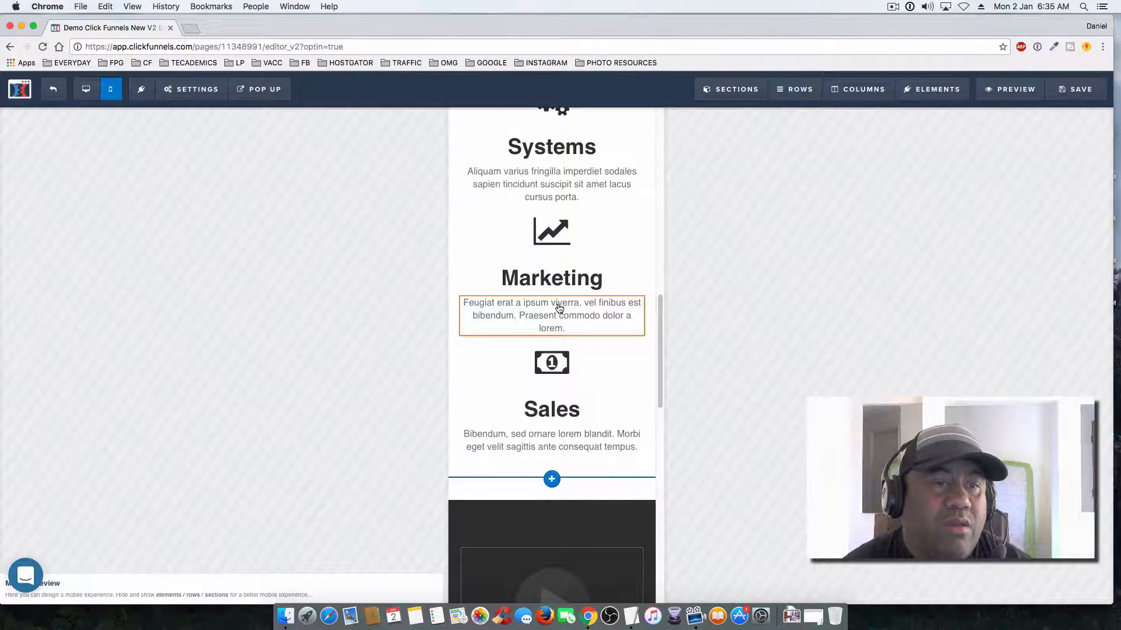
{"action": "scroll", "coordinate": [616, 377], "scroll_direction": "down", "scroll_amount": 6}
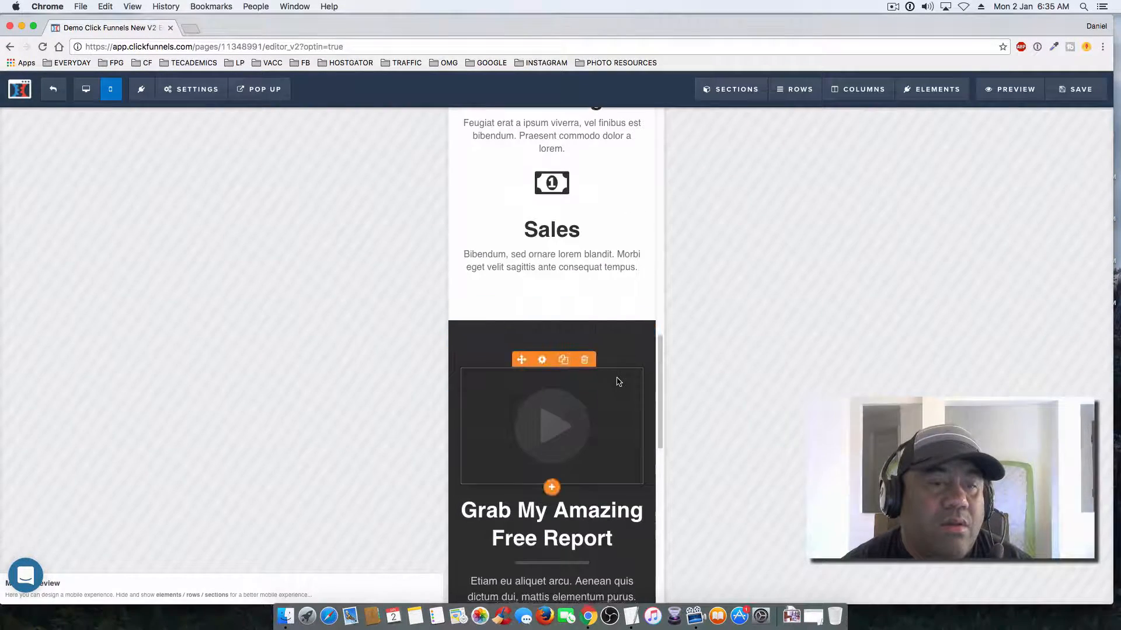
{"action": "scroll", "coordinate": [619, 381], "scroll_direction": "down", "scroll_amount": 18}
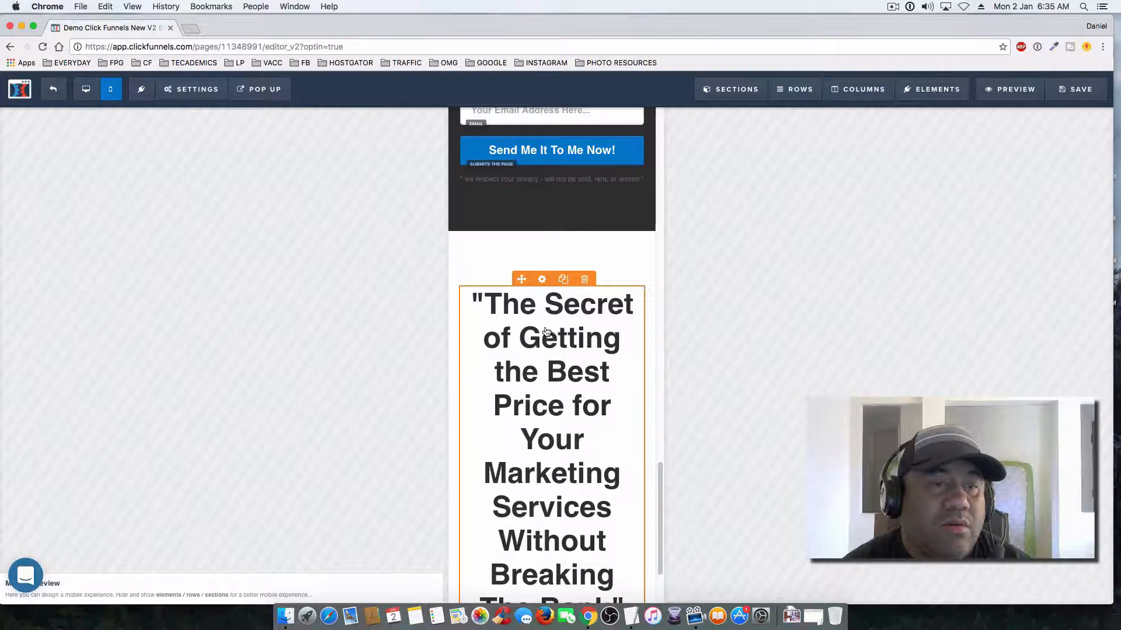
- Set the mobile font size of the "The Secret of Getting the Best Price" headline to 35px and close its settings
{"action": "left_click", "coordinate": [543, 281]}
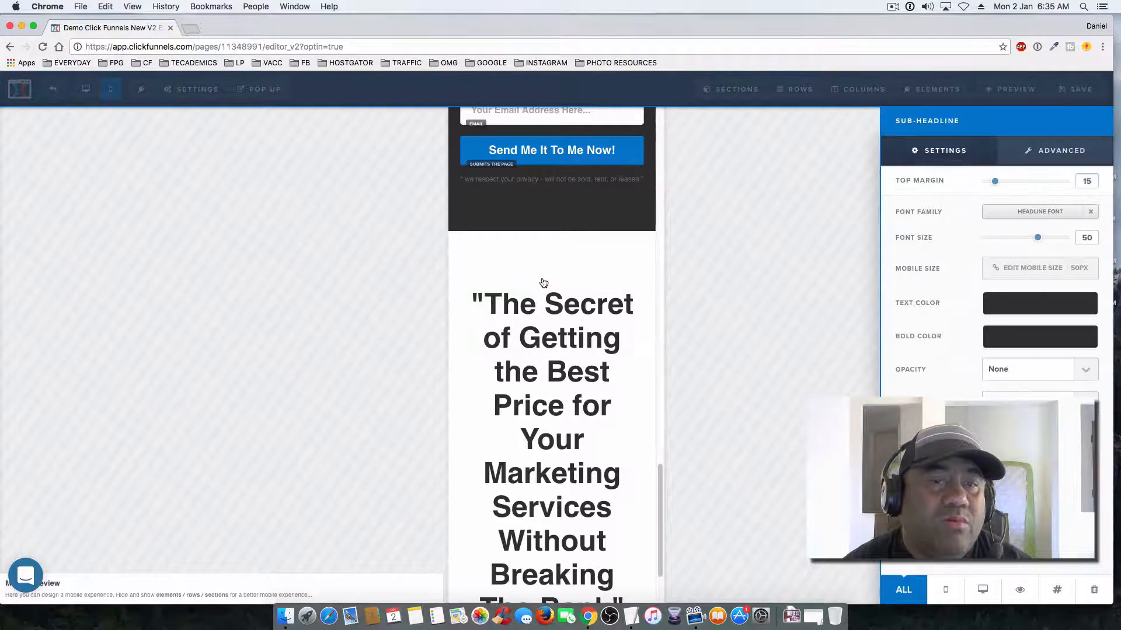
{"action": "left_click", "coordinate": [1036, 268]}
{"action": "left_click", "coordinate": [1079, 270]}
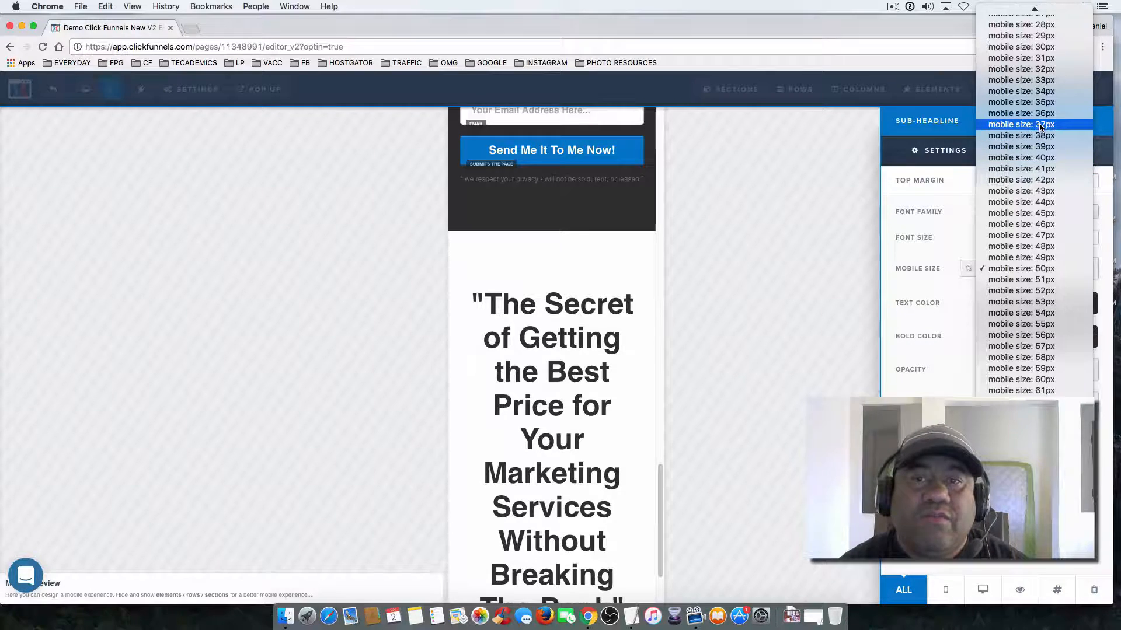
{"action": "left_click", "coordinate": [1014, 104]}
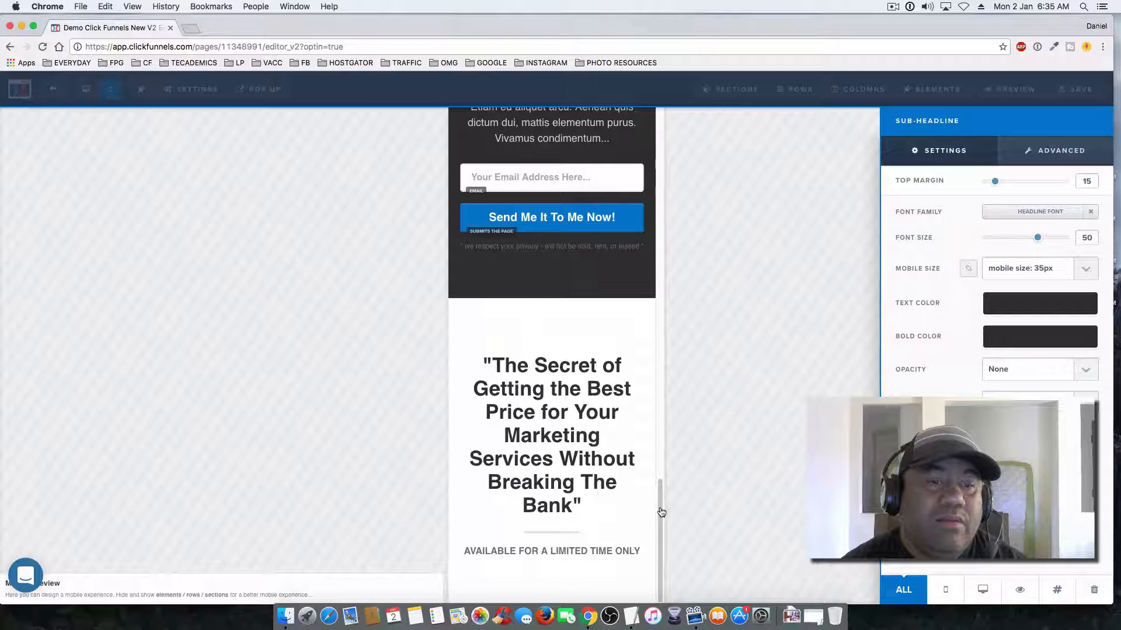
{"action": "mouse_move", "coordinate": [663, 488]}
{"action": "left_mouse_down"}
{"action": "mouse_move", "coordinate": [659, 459]}
{"action": "mouse_move", "coordinate": [658, 500]}
{"action": "left_mouse_up"}
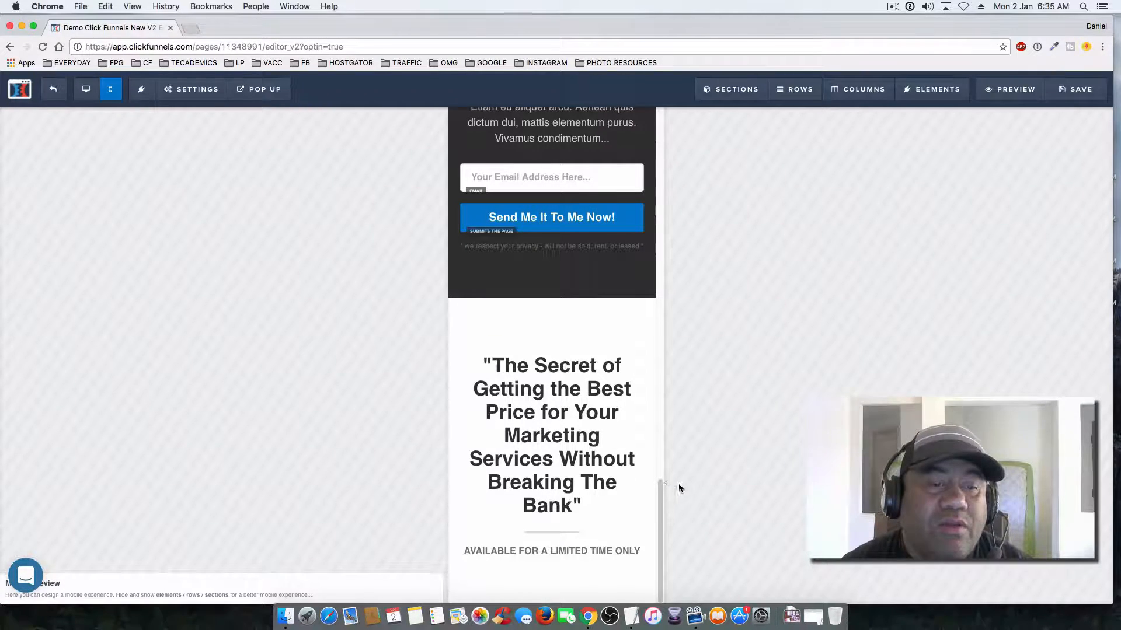
{"action": "left_click_drag", "start_coordinate": [661, 485], "coordinate": [665, 509]}
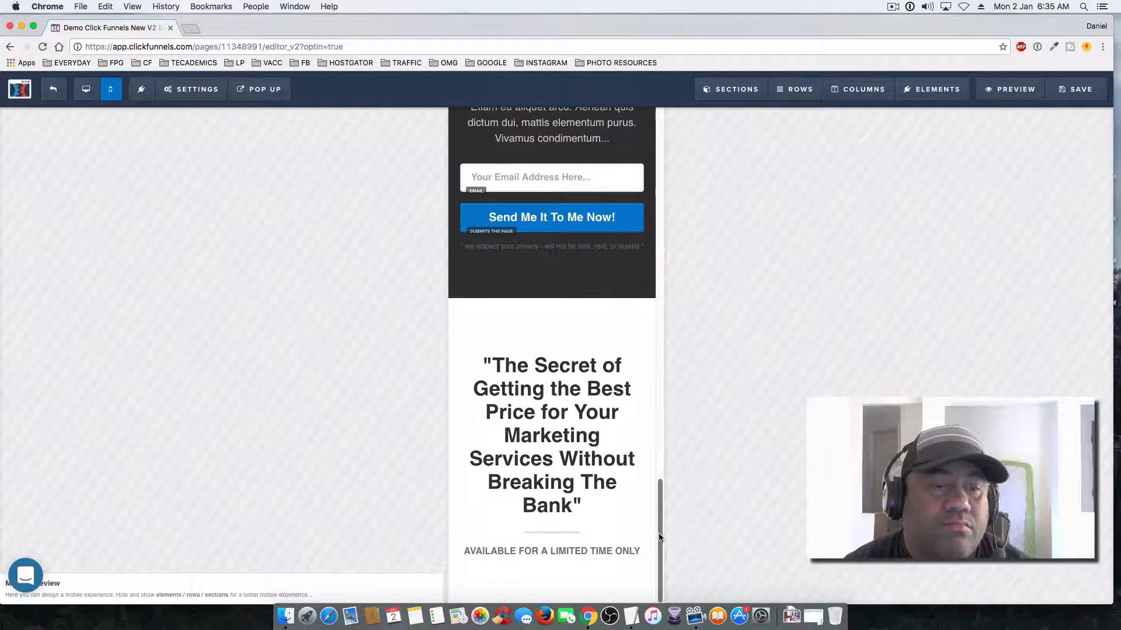
{"action": "left_click_drag", "start_coordinate": [660, 493], "coordinate": [671, 377]}
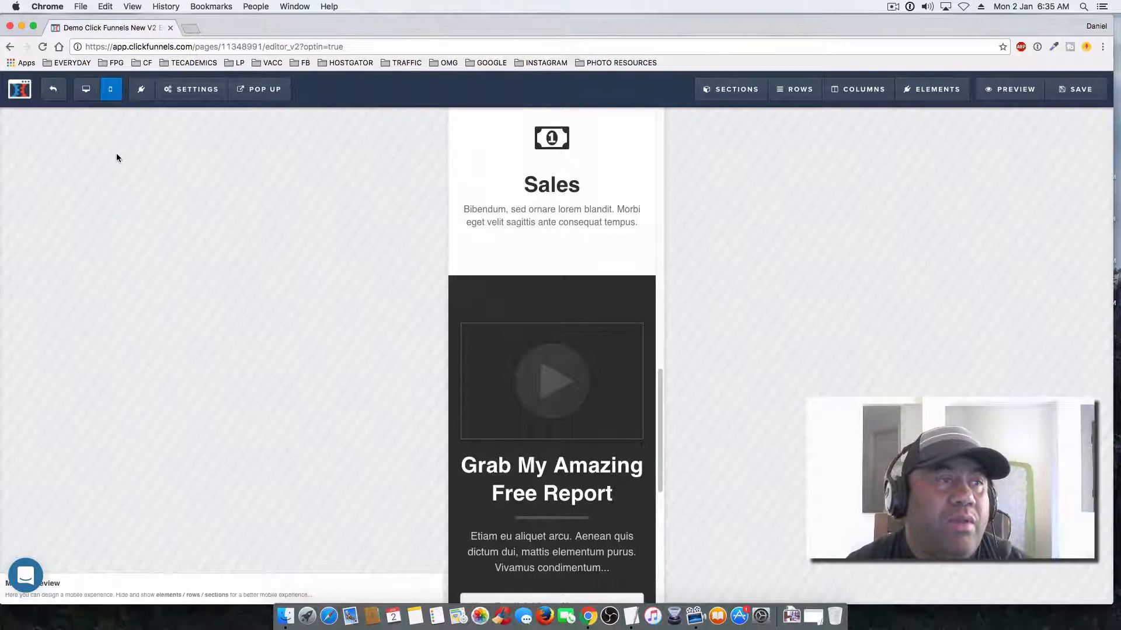
- Check the "The Secret of Getting the Best Price" headline in desktop view, and review the upper sections in mobile view
{"action": "left_click", "coordinate": [86, 89]}
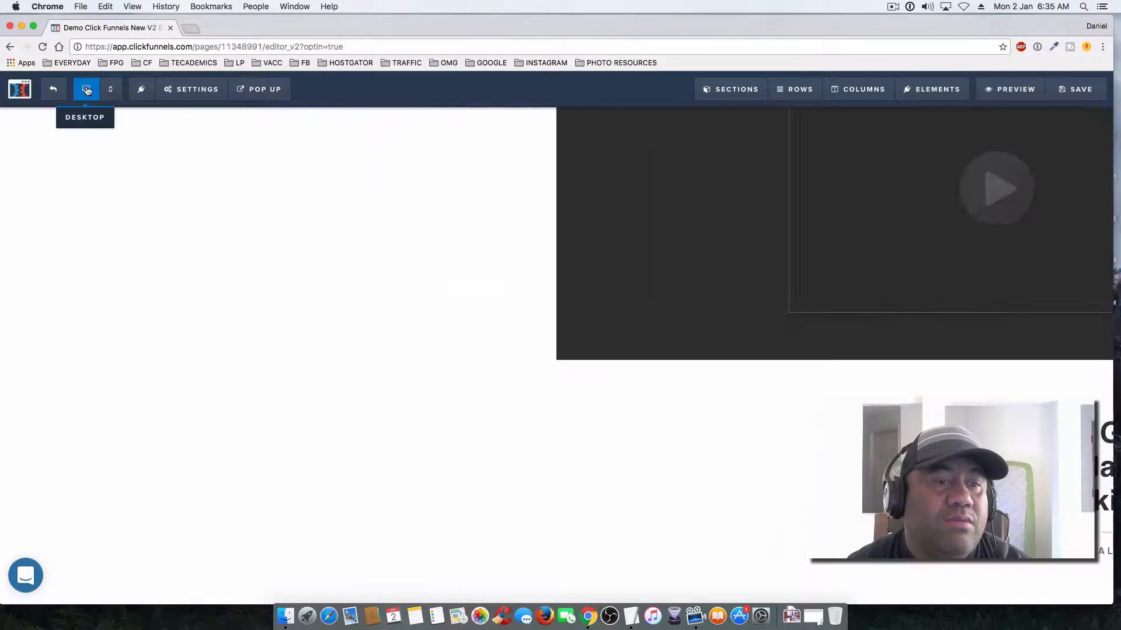
{"action": "scroll", "coordinate": [219, 532], "scroll_direction": "down", "scroll_amount": 1}
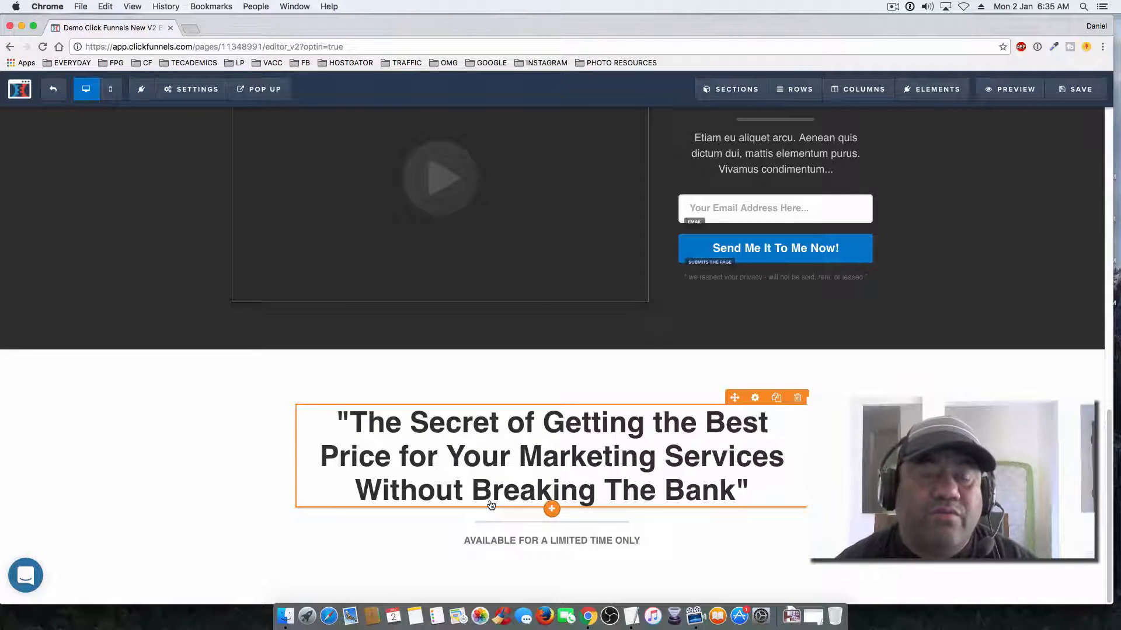
{"action": "scroll", "coordinate": [260, 253], "scroll_direction": "up", "scroll_amount": 1}
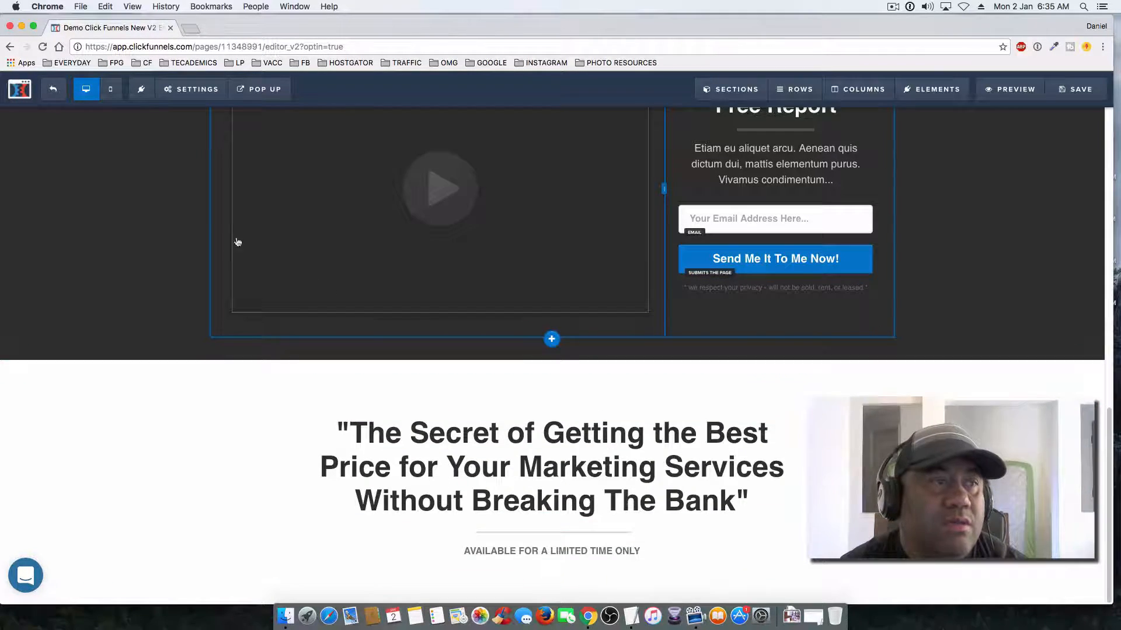
{"action": "left_click", "coordinate": [110, 90]}
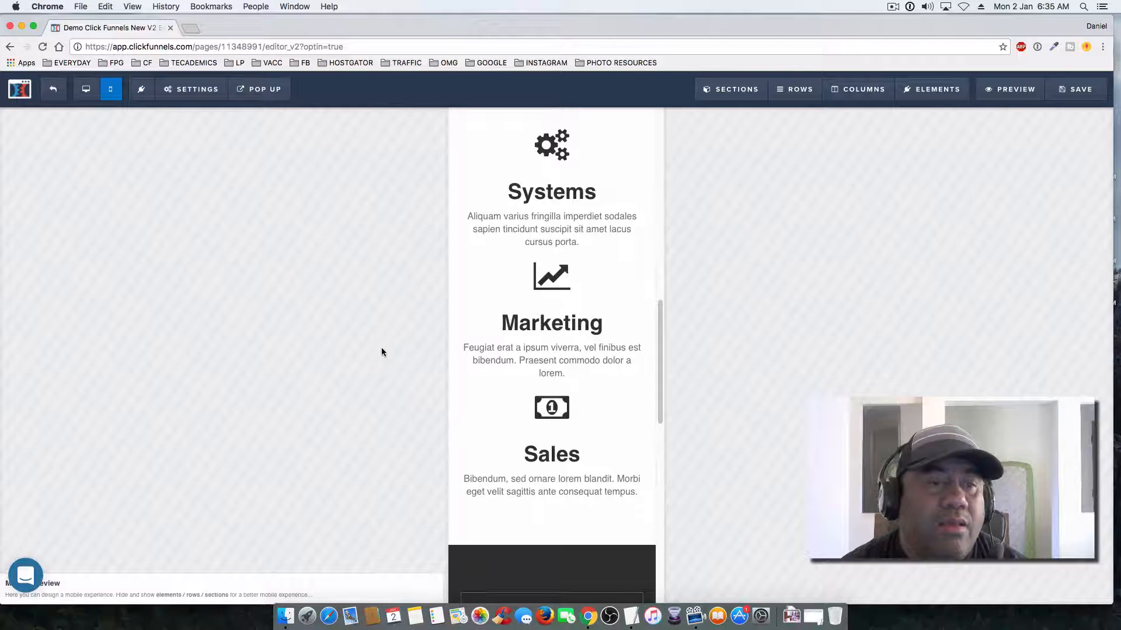
{"action": "scroll", "coordinate": [611, 392], "scroll_direction": "up", "scroll_amount": 5}
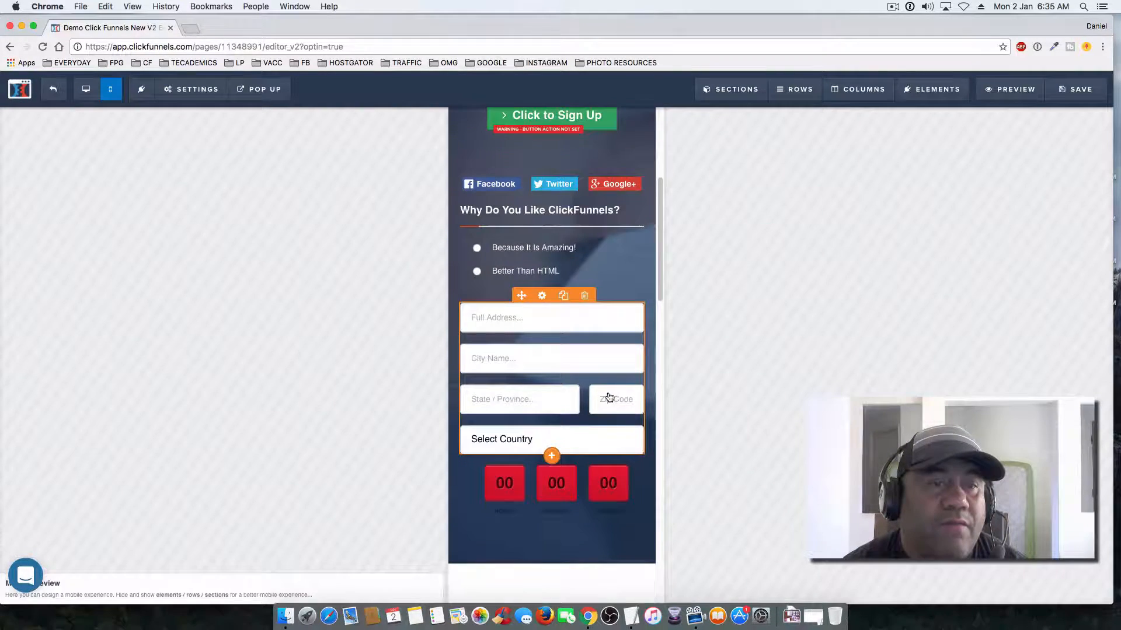
{"action": "scroll", "coordinate": [610, 397], "scroll_direction": "up", "scroll_amount": 5}
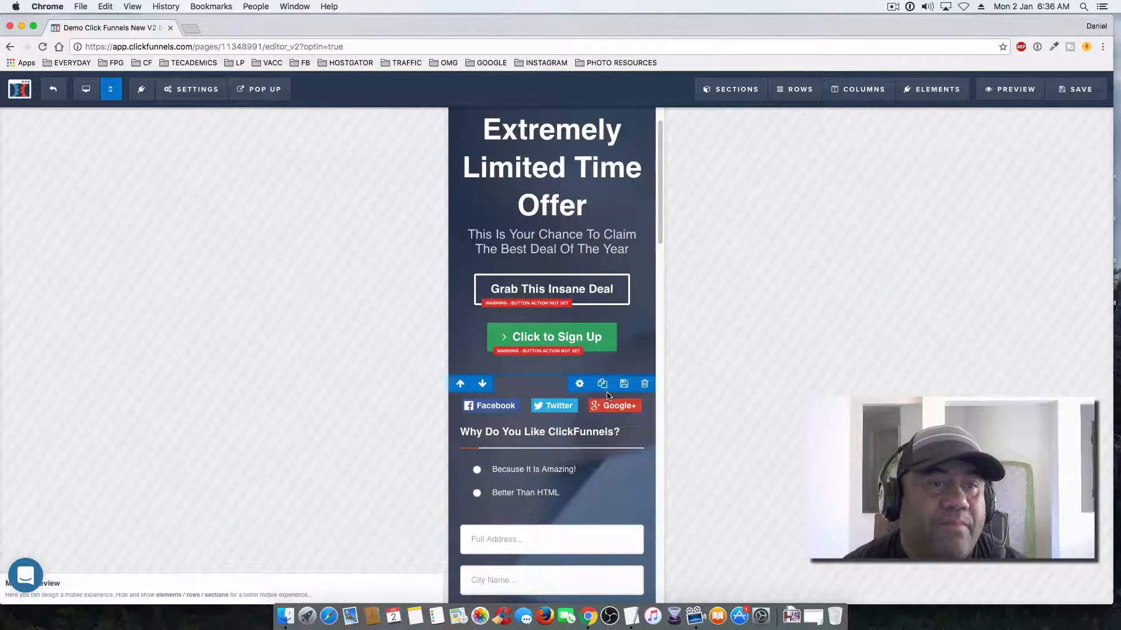
- Set the mobile font size of the "Extremely Limited Time Offer" headline to 40px and close its settings
{"action": "left_click", "coordinate": [563, 181]}
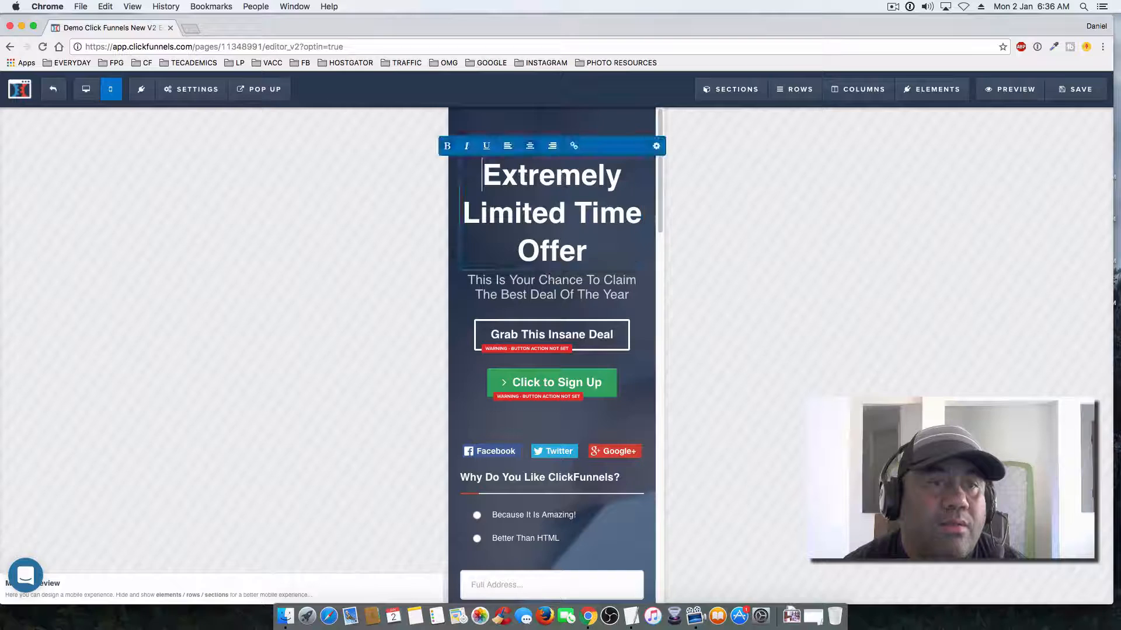
{"action": "left_click", "coordinate": [695, 193]}
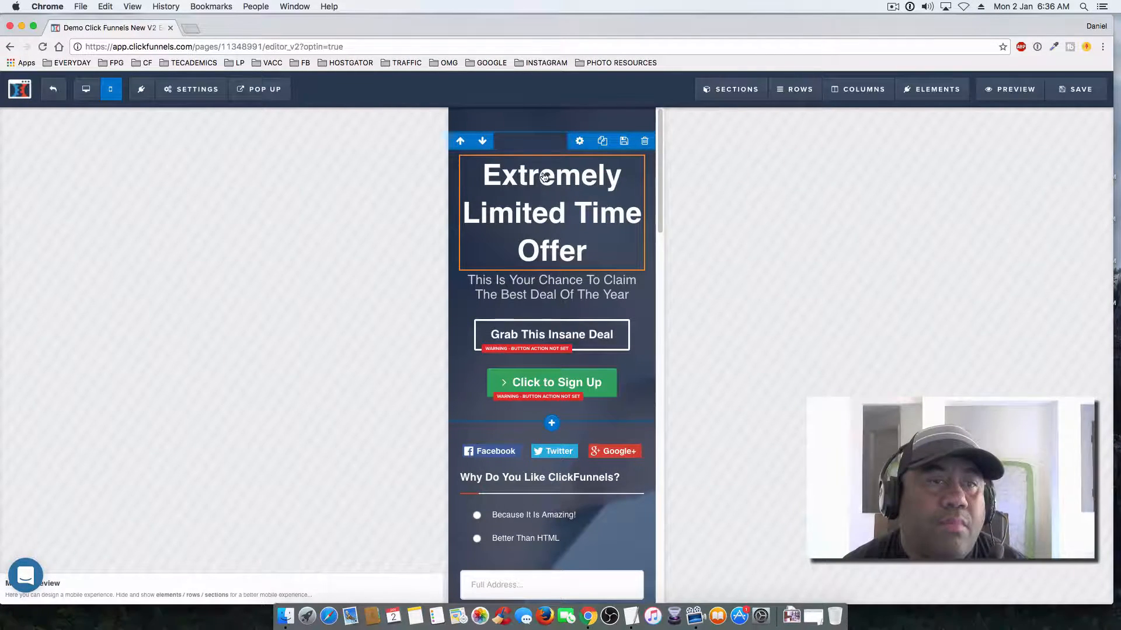
{"action": "left_click", "coordinate": [548, 148]}
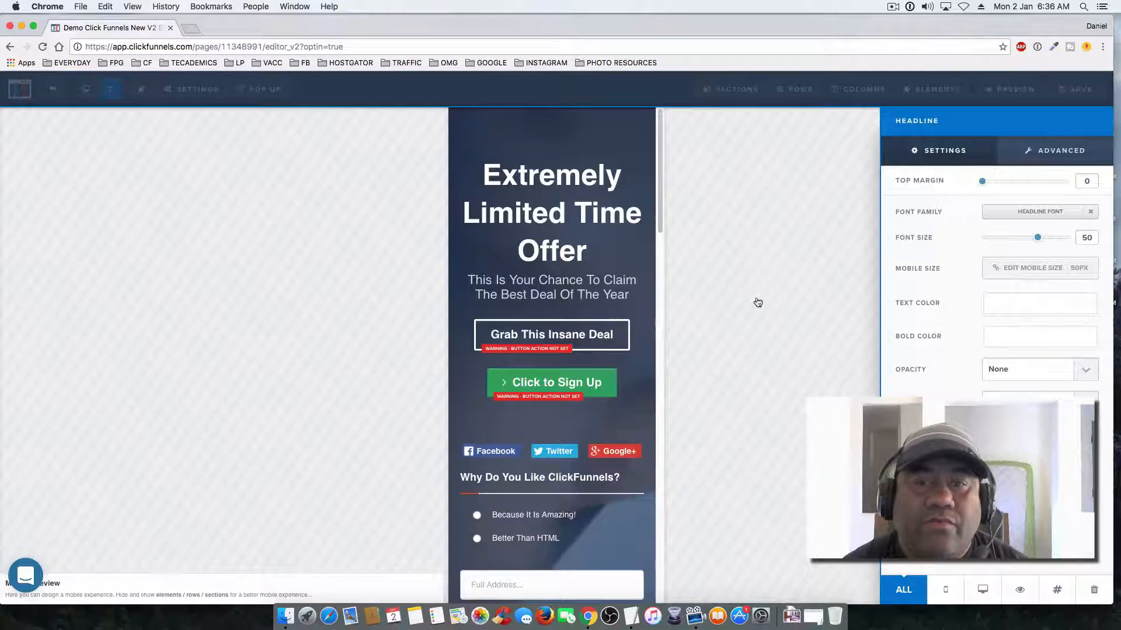
{"action": "left_click", "coordinate": [1032, 270]}
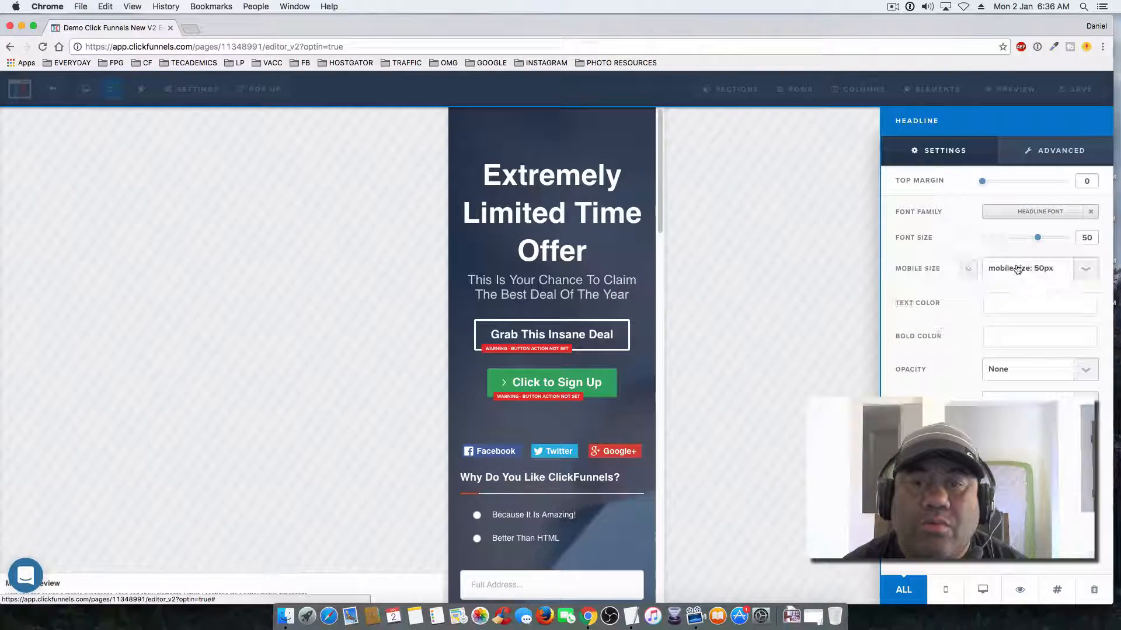
{"action": "left_click", "coordinate": [1086, 270]}
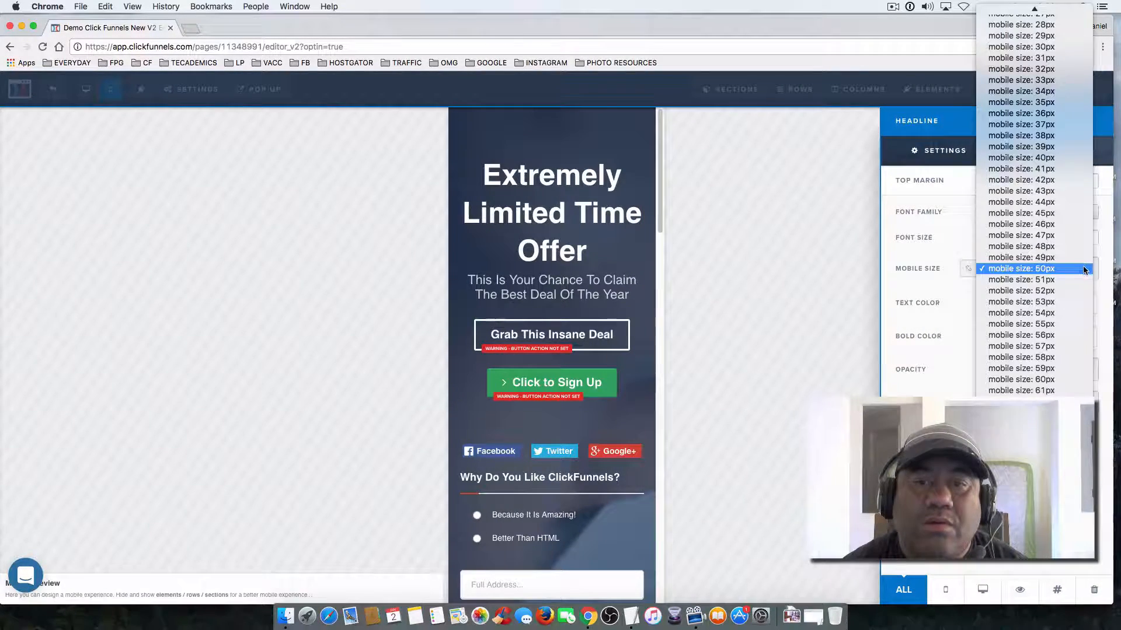
{"action": "left_click", "coordinate": [1014, 158]}
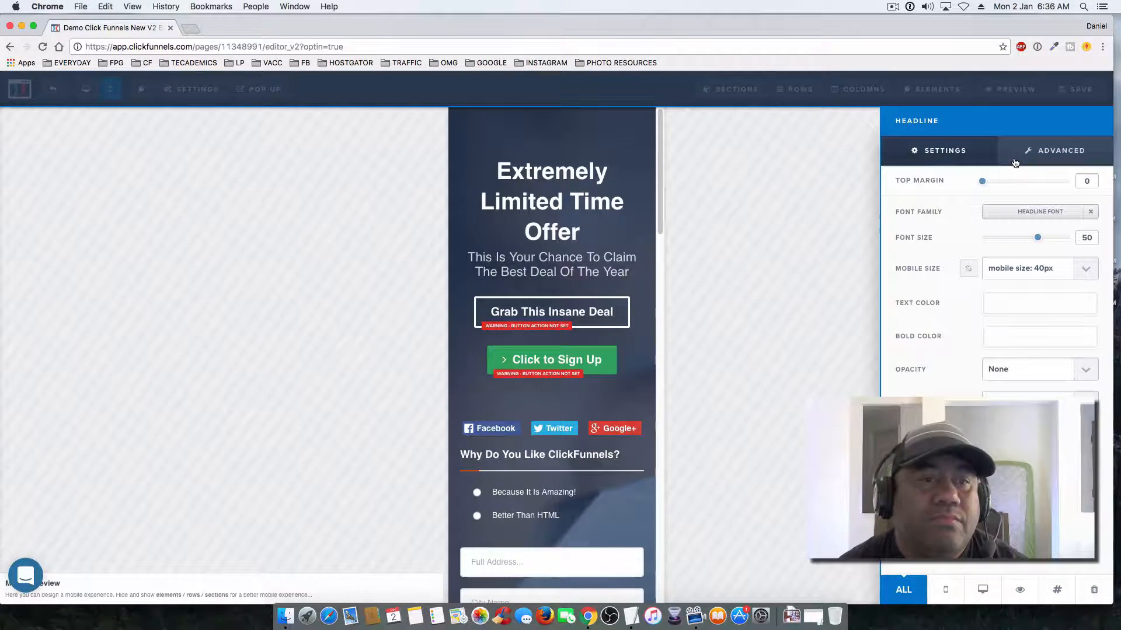
{"action": "left_click", "coordinate": [682, 263]}
- Switch the editor back to desktop view and review the page's sections from top to bottom
{"action": "left_click_drag", "start_coordinate": [660, 201], "coordinate": [649, 140]}
{"action": "left_click", "coordinate": [86, 89]}
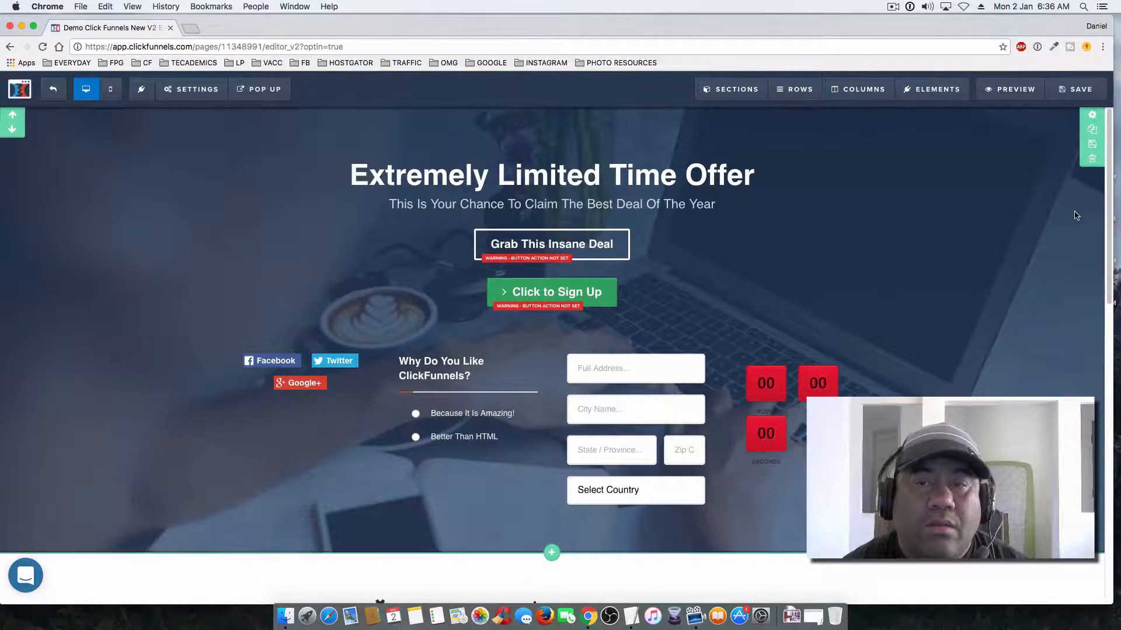
{"action": "scroll", "coordinate": [1068, 233], "scroll_direction": "down", "scroll_amount": 9}
{"action": "scroll", "coordinate": [1064, 238], "scroll_direction": "up", "scroll_amount": 7}
{"action": "scroll", "coordinate": [1065, 241], "scroll_direction": "up", "scroll_amount": 2}
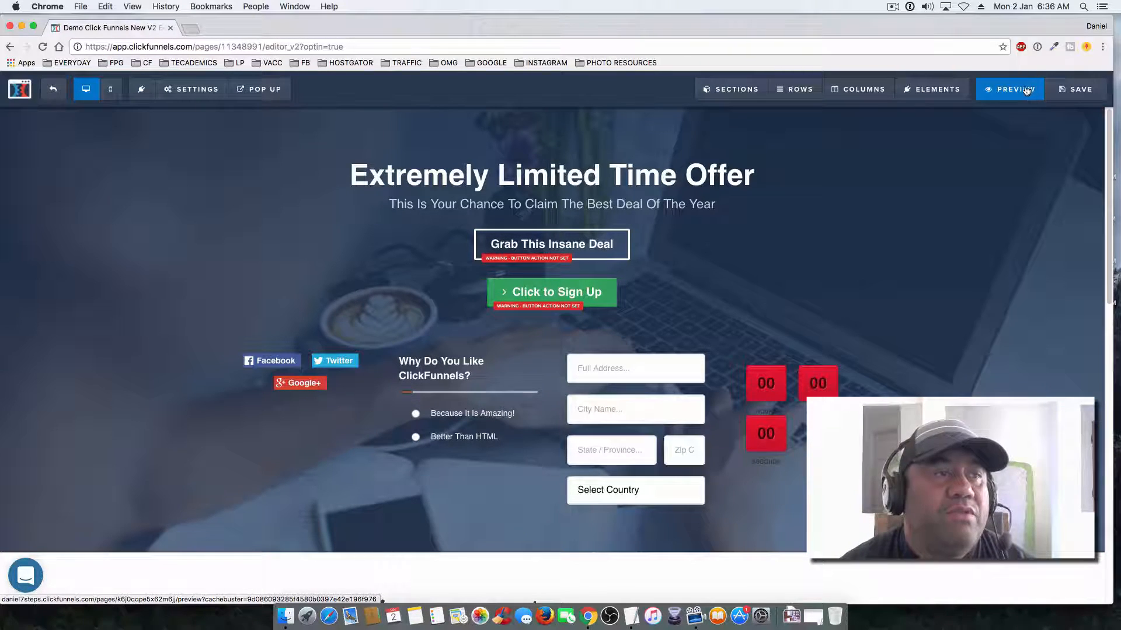
- Show the page's pop-up in the editor
{"action": "mouse_move", "coordinate": [755, 95]}
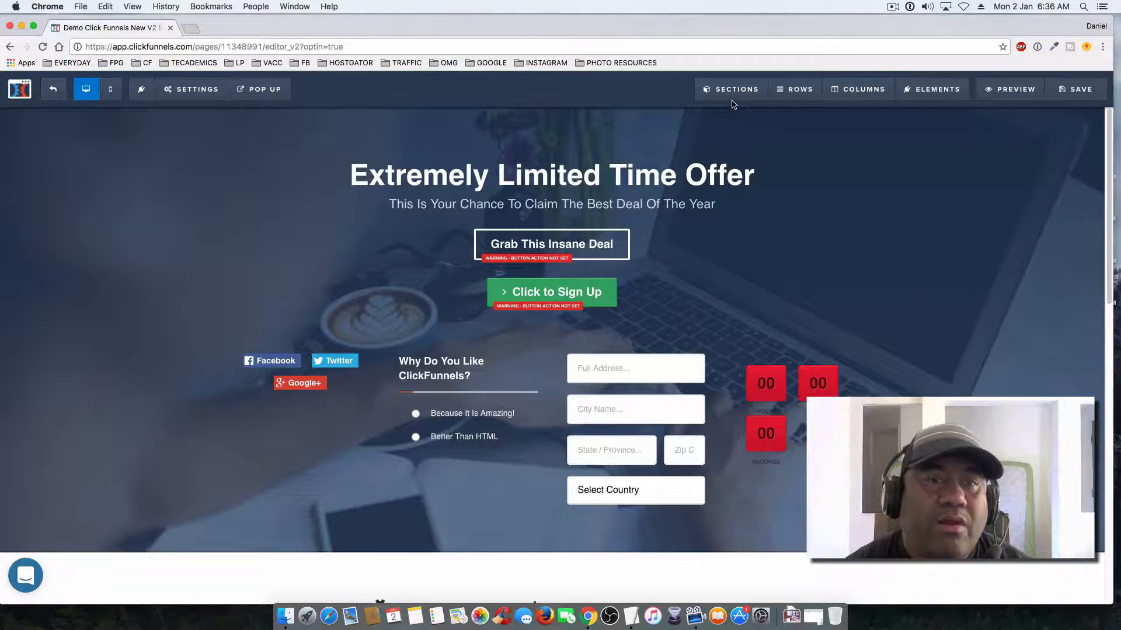
{"action": "mouse_move", "coordinate": [225, 99]}
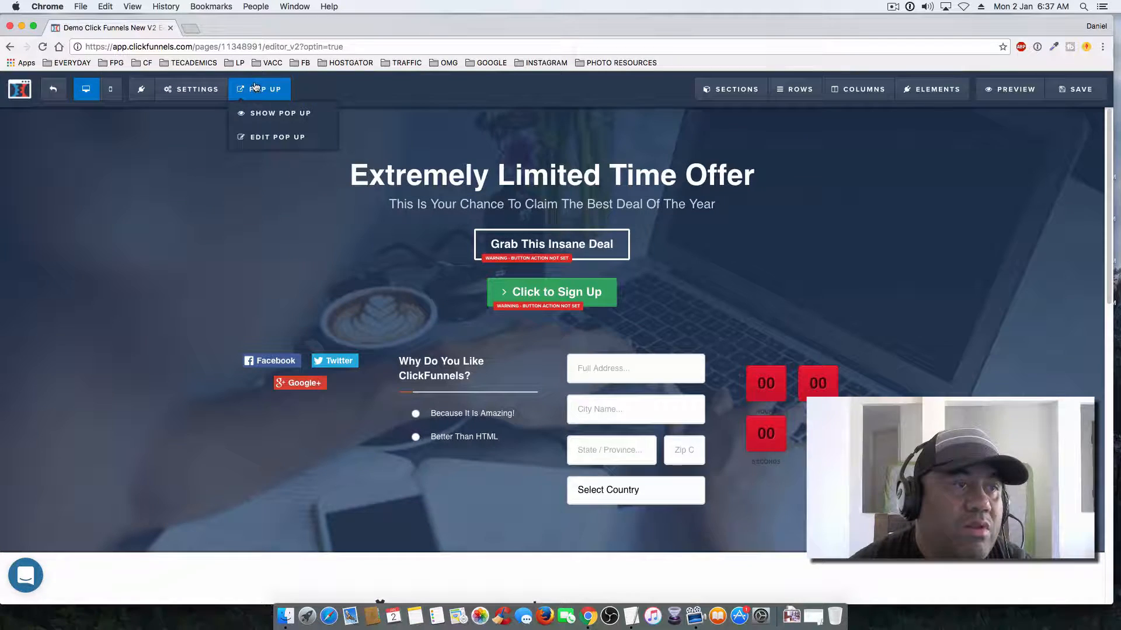
{"action": "left_click", "coordinate": [272, 120]}
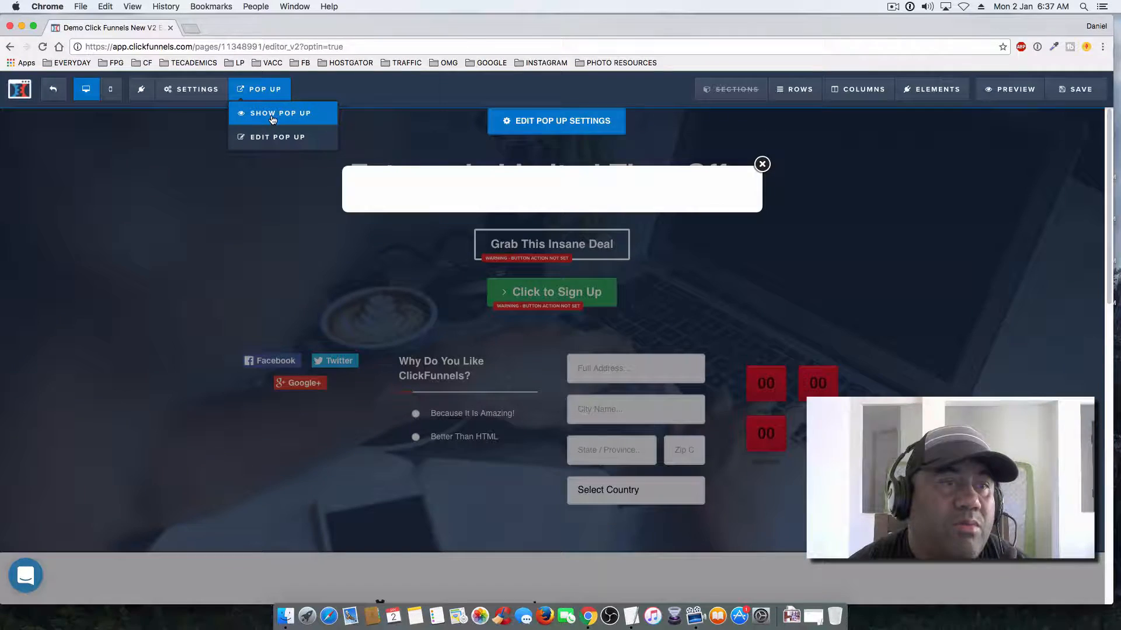
- Review the pop-up's general settings and its advanced style options, and close the settings
{"action": "left_click", "coordinate": [534, 128]}
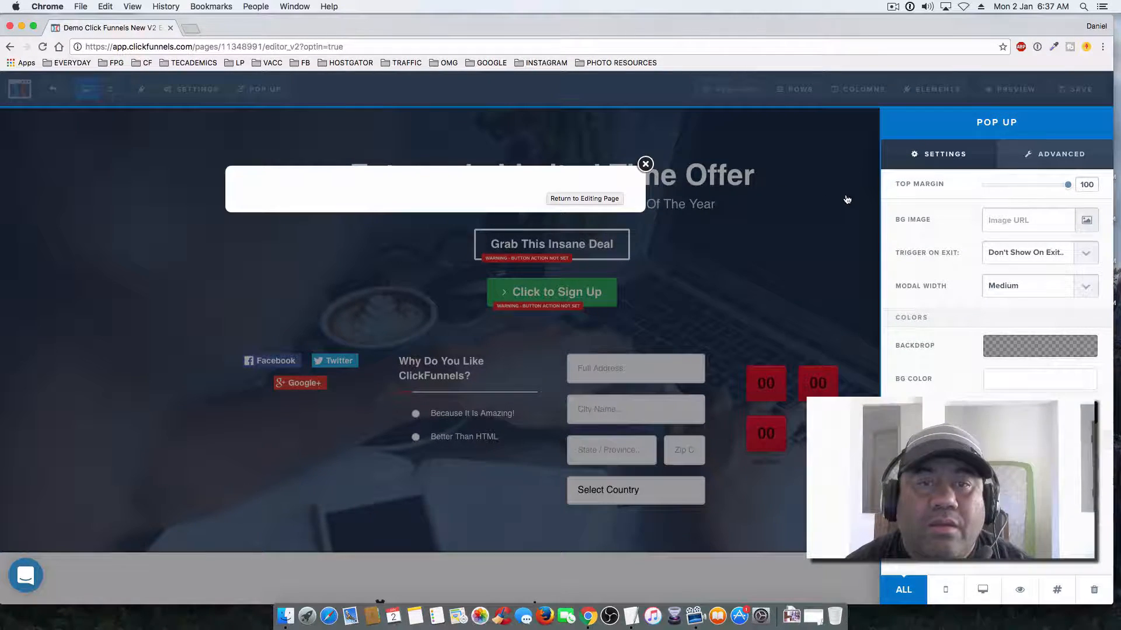
{"action": "left_click", "coordinate": [642, 194]}
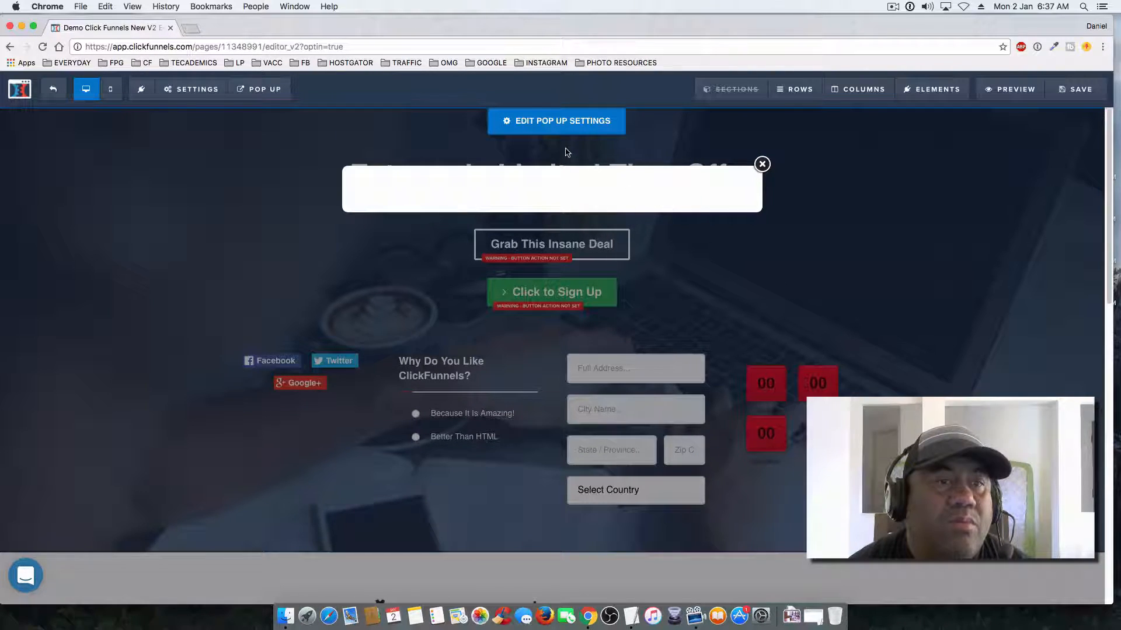
{"action": "left_click", "coordinate": [562, 123]}
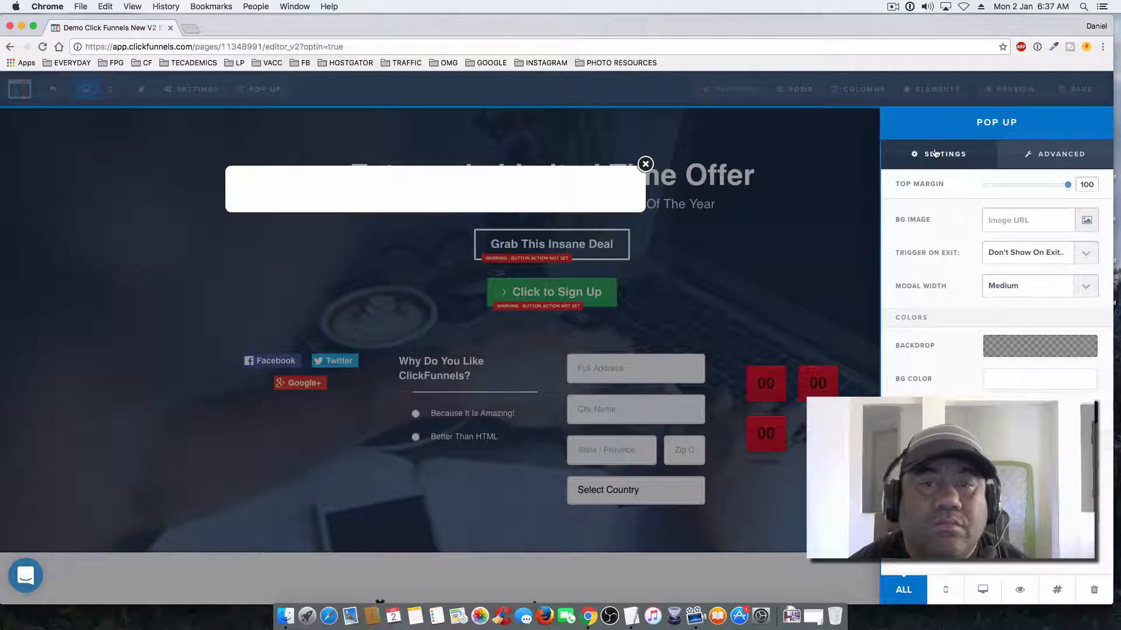
{"action": "left_click", "coordinate": [1027, 154]}
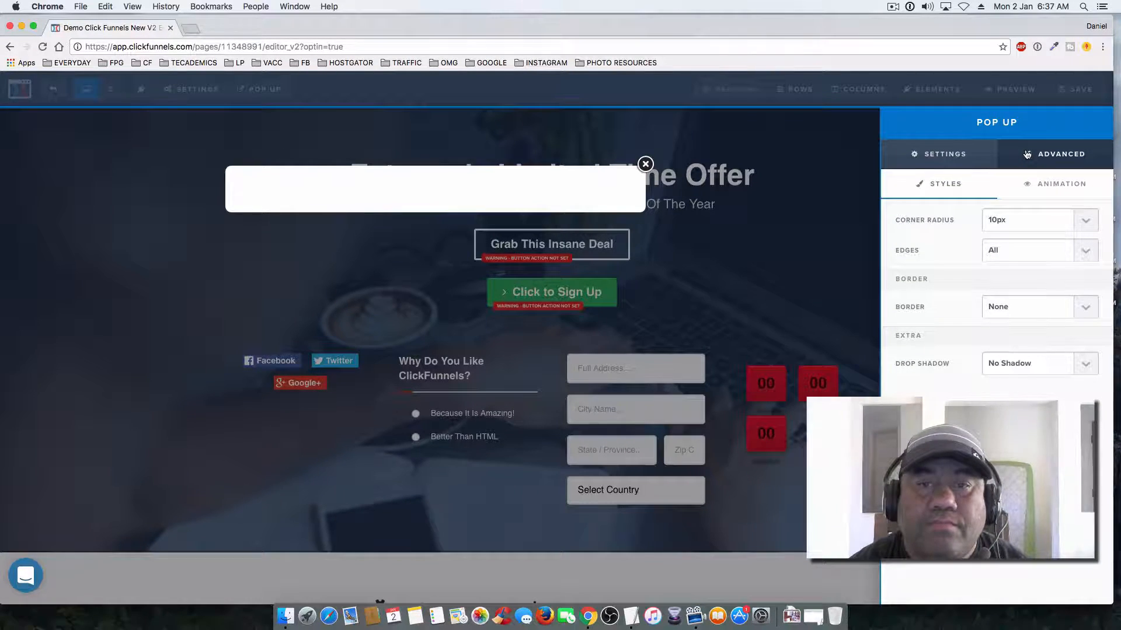
{"action": "left_click", "coordinate": [956, 153]}
{"action": "left_click", "coordinate": [847, 164]}
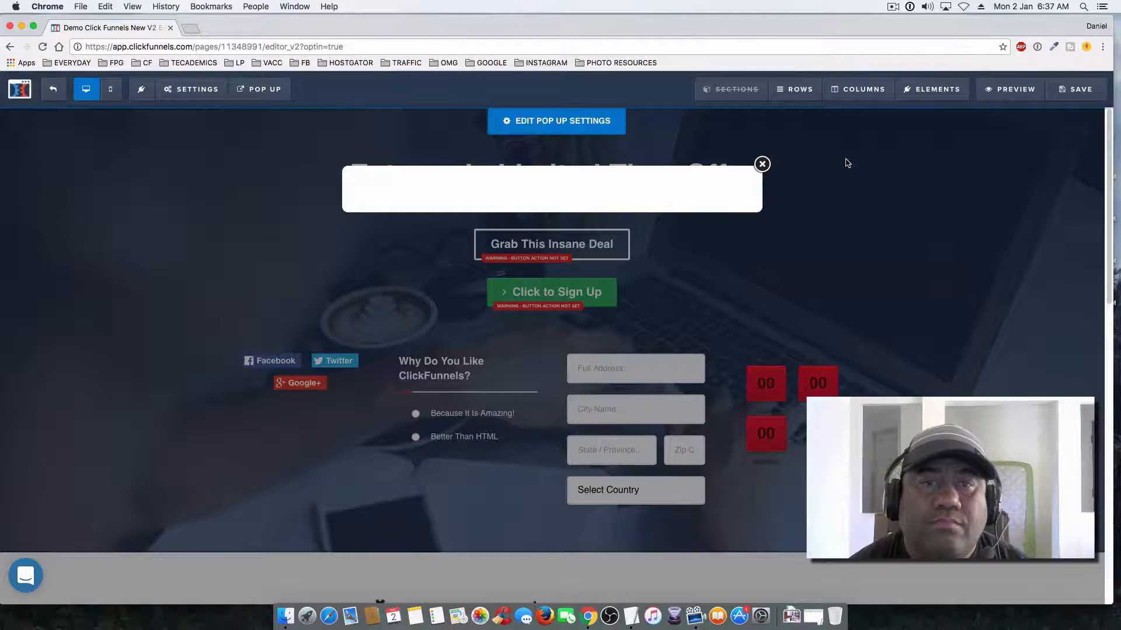
- Add a one-column row to the pop-up and place a headline element in it
{"action": "mouse_move", "coordinate": [797, 94]}
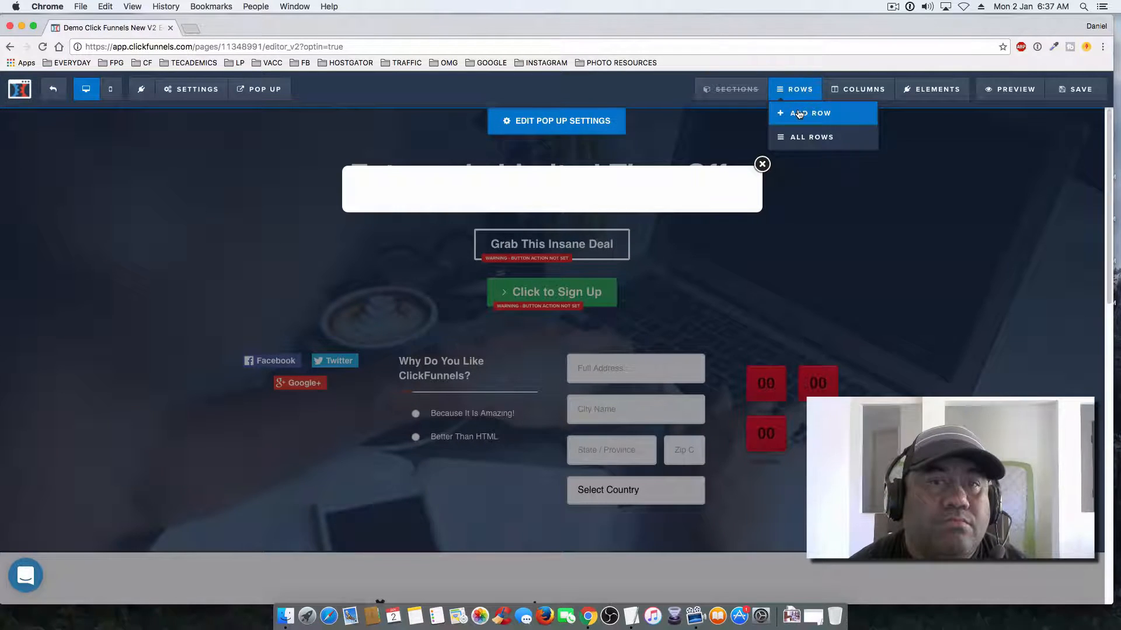
{"action": "left_click", "coordinate": [799, 113]}
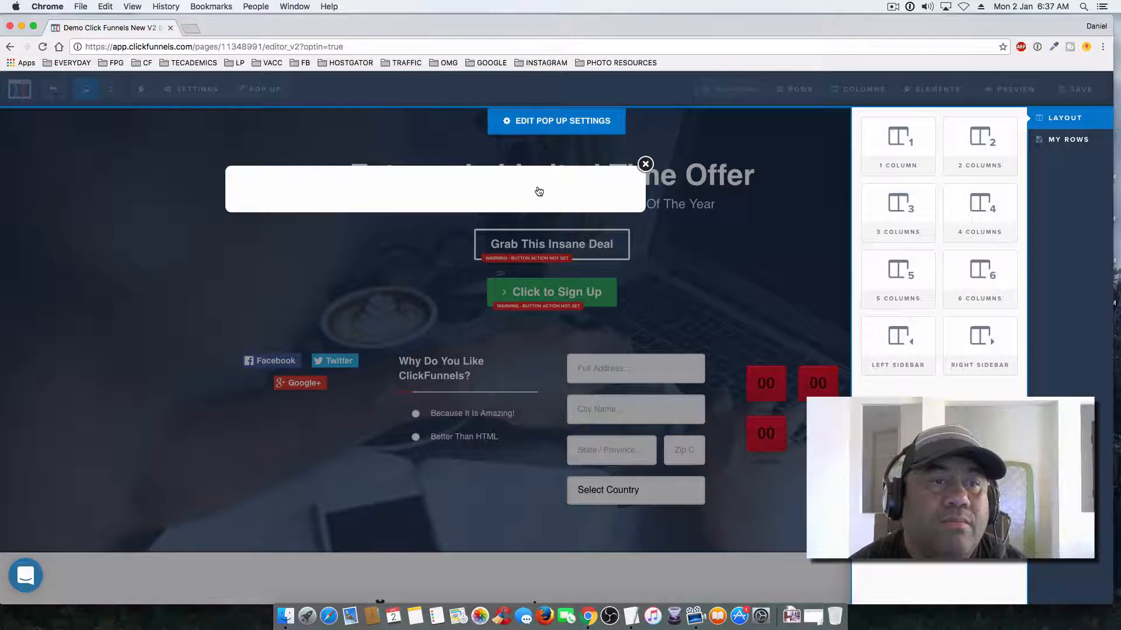
{"action": "left_click_drag", "start_coordinate": [901, 146], "coordinate": [530, 209]}
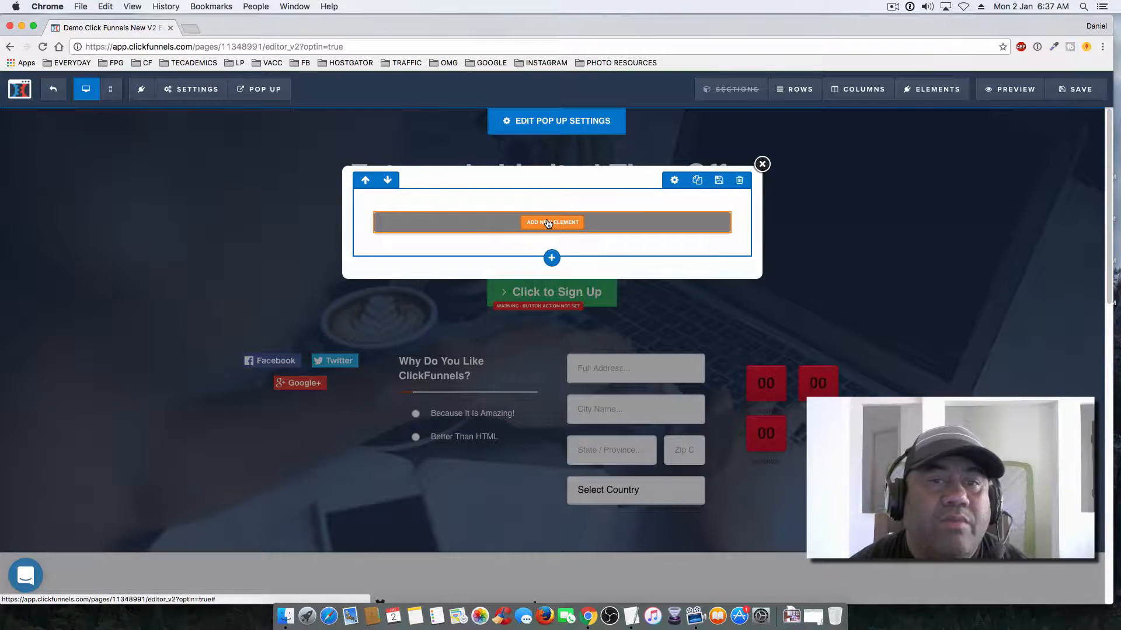
{"action": "left_click", "coordinate": [547, 223]}
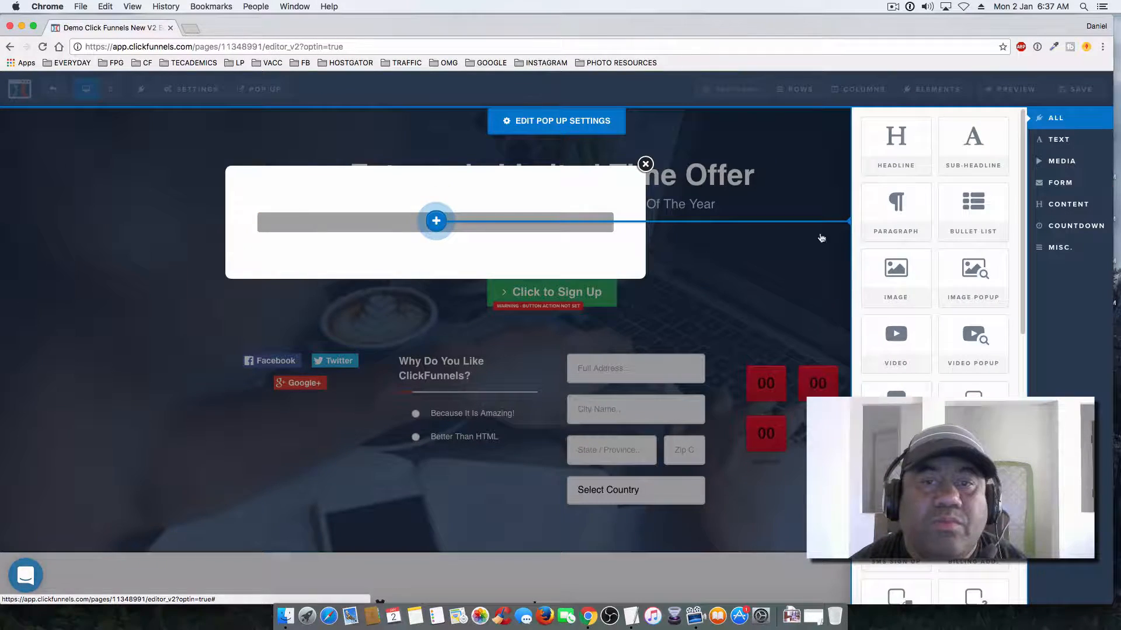
{"action": "left_click", "coordinate": [897, 162]}
- Replace the pop-up headline's text with "Free 7 Steps to Getting More Traffic"
{"action": "left_click", "coordinate": [579, 233]}
{"action": "double_click", "coordinate": [578, 233]}
{"action": "left_click_drag", "start_coordinate": [683, 231], "coordinate": [409, 234]}
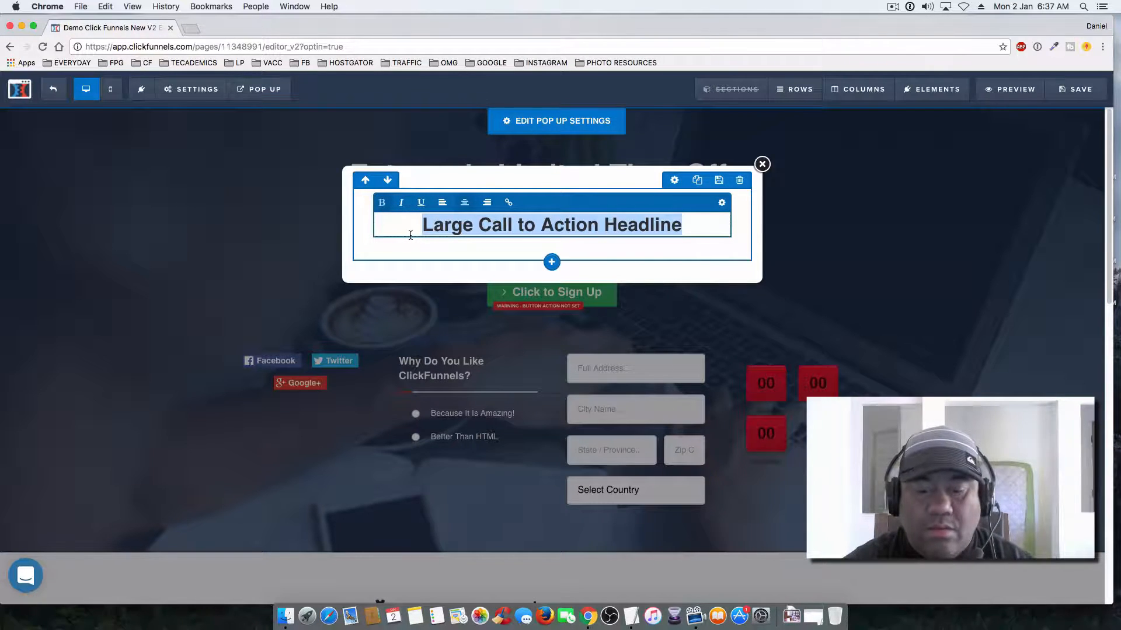
{"action": "type", "text": "Free "}
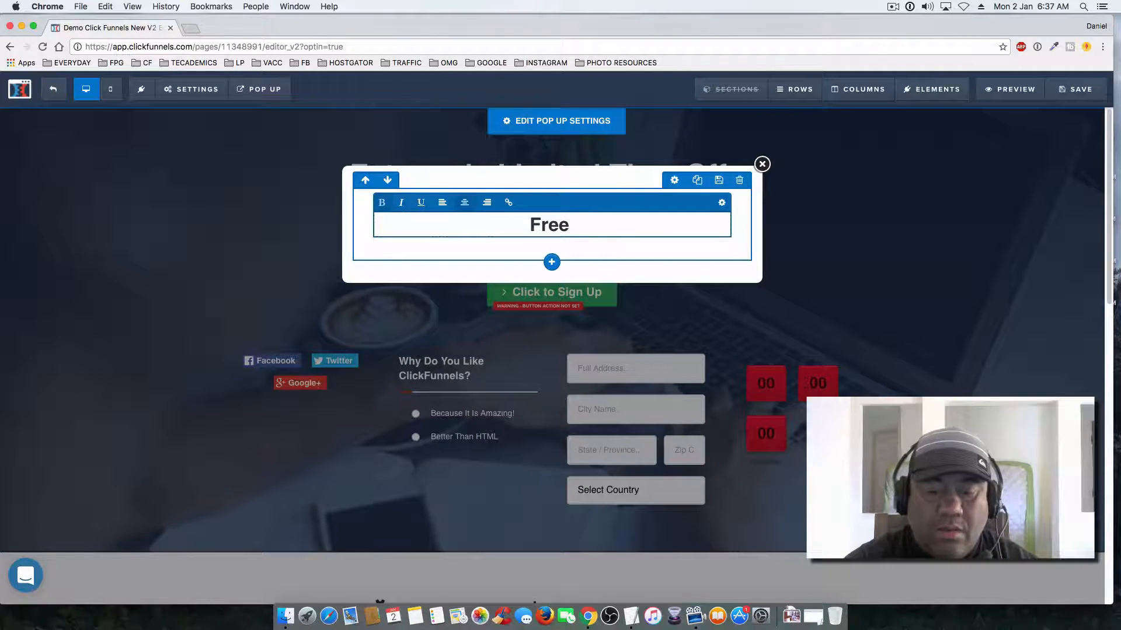
{"action": "type", "text": "7 Step"}
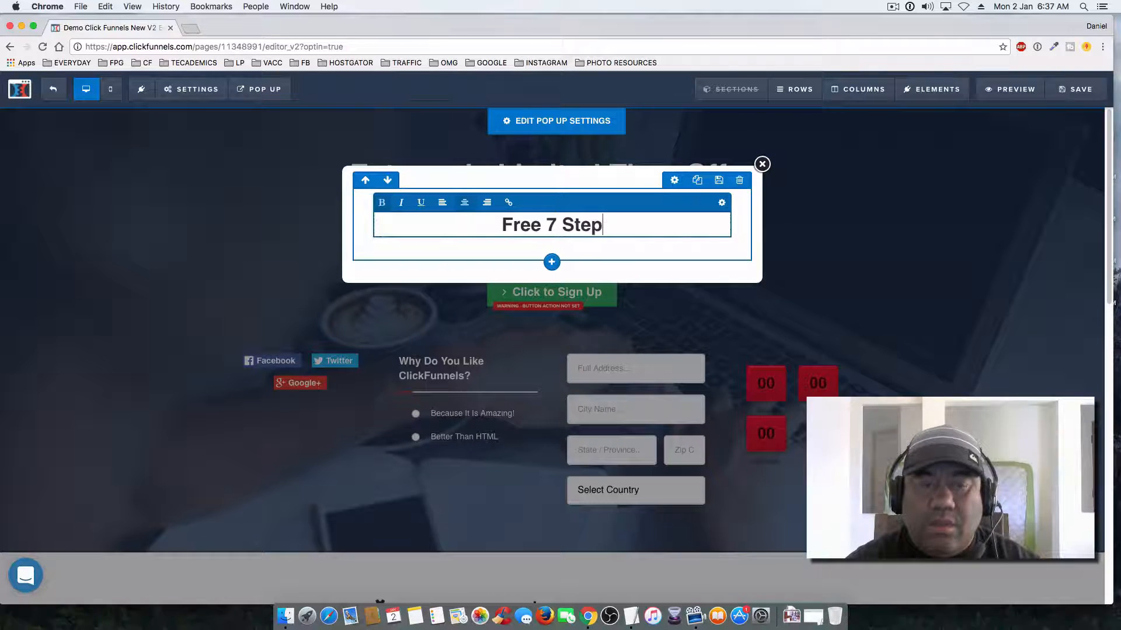
{"action": "type", "text": "s to Gett"}
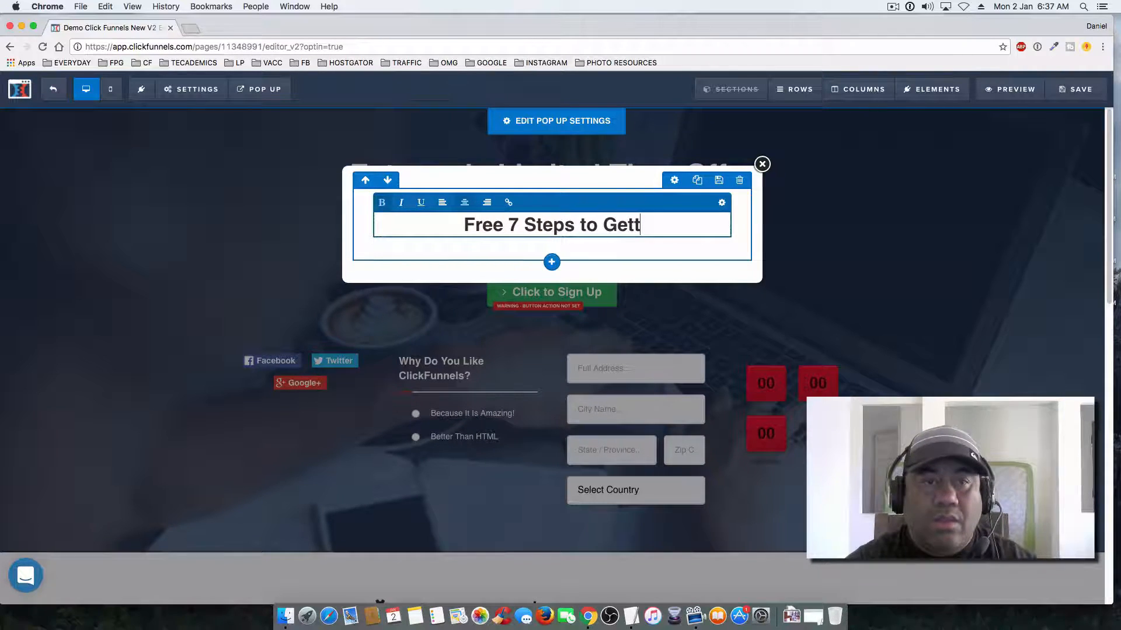
{"action": "key", "text": "BackSpace"}
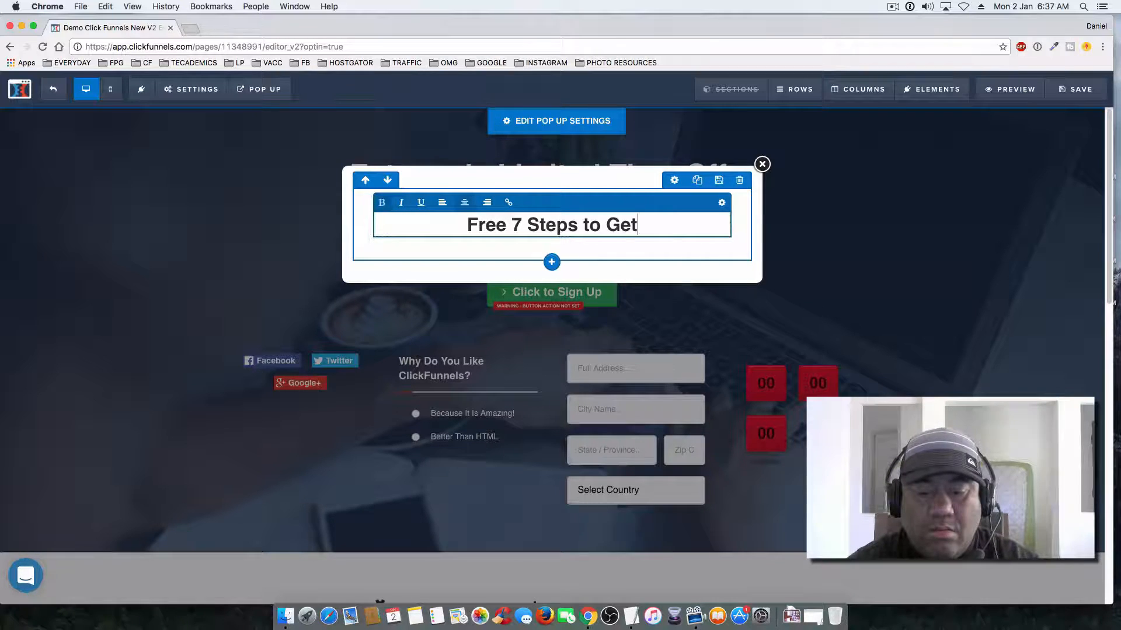
{"action": "type", "text": "ing"}
{"action": "key", "text": "BackSpace"}
{"action": "key", "text": "BackSpace"}
{"action": "key", "text": "BackSpace"}
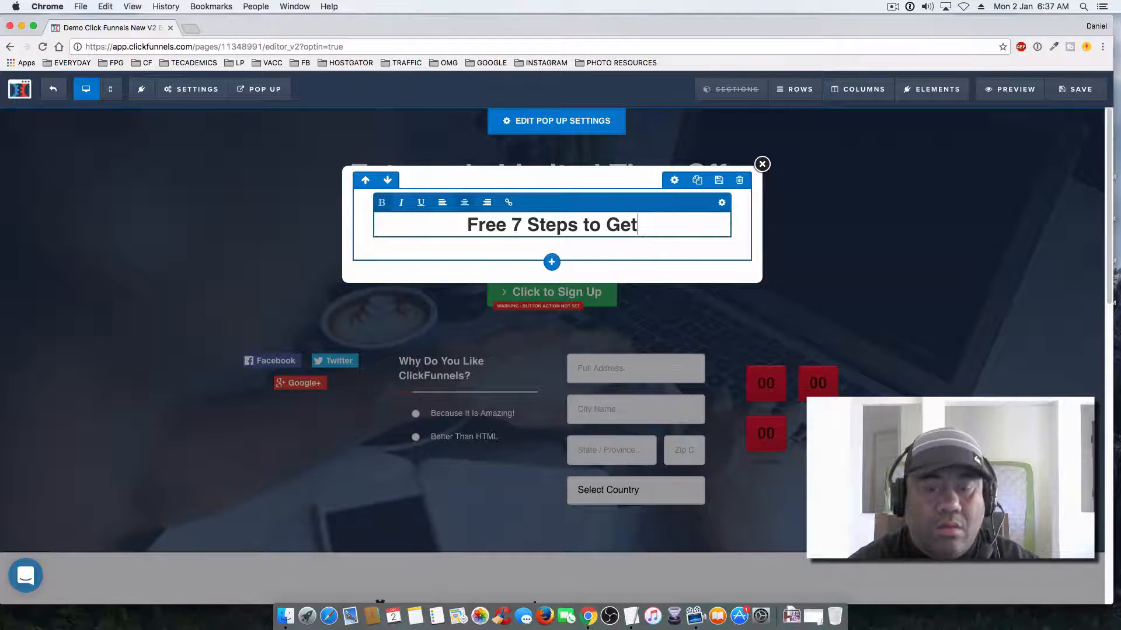
{"action": "type", "text": "ting Mor"}
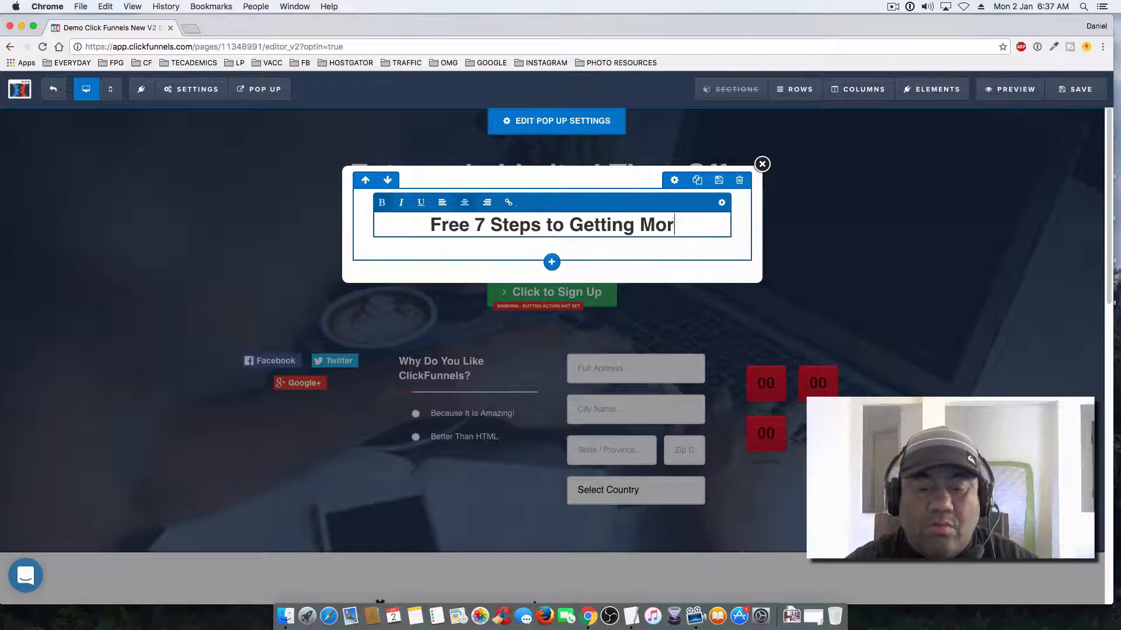
{"action": "type", "text": "e Traffic"}
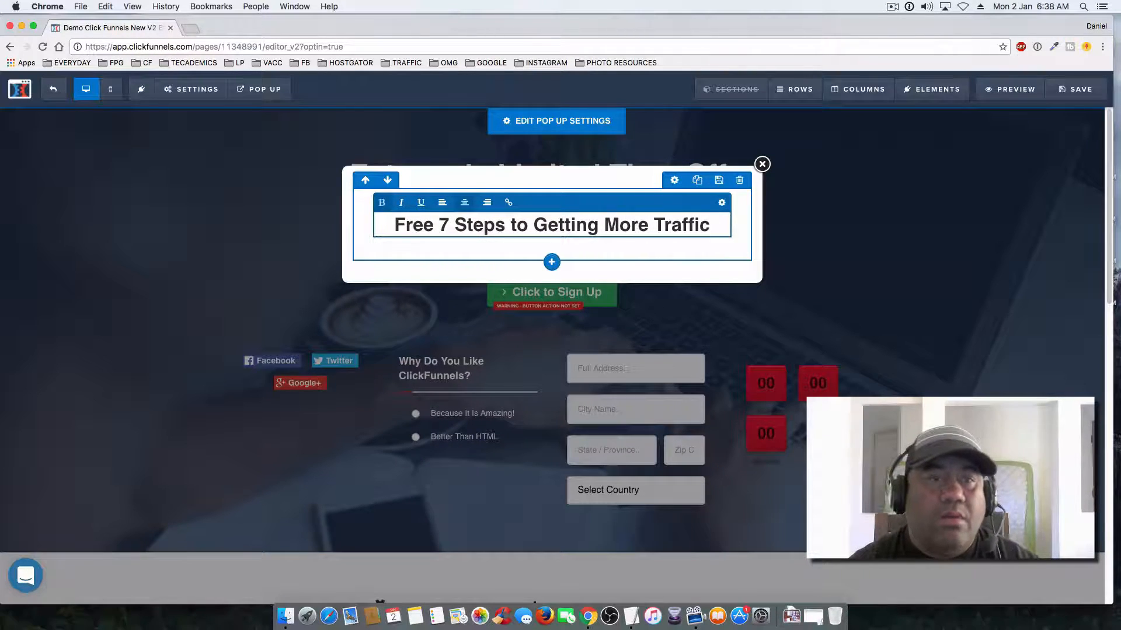
{"action": "left_click", "coordinate": [610, 257]}
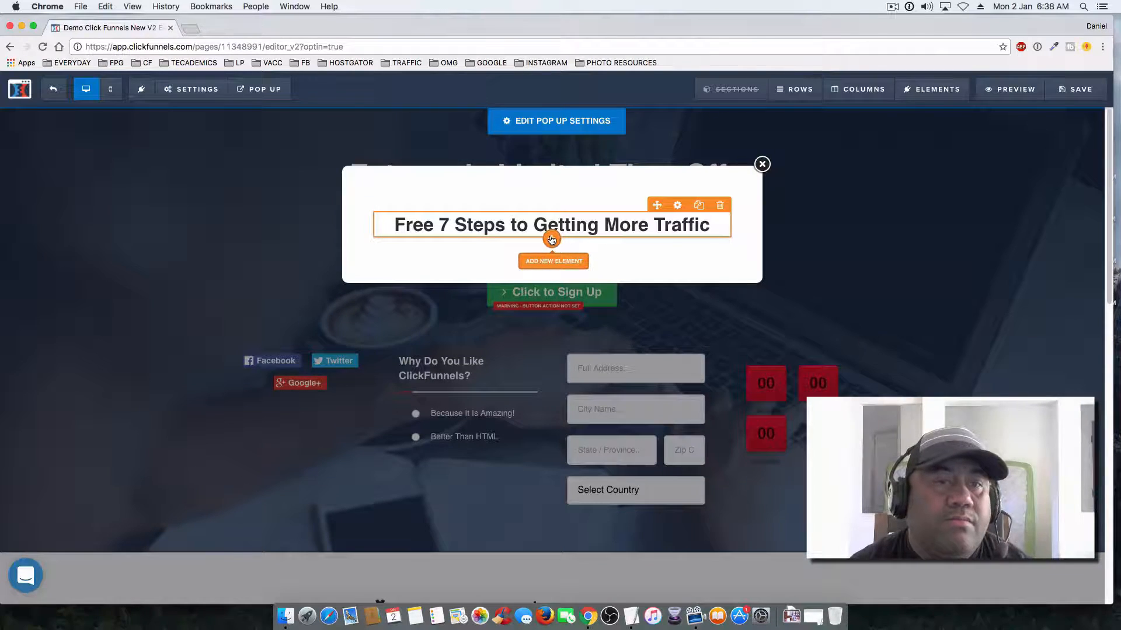
- Add an input element below the pop-up's headline
{"action": "left_click", "coordinate": [551, 238]}
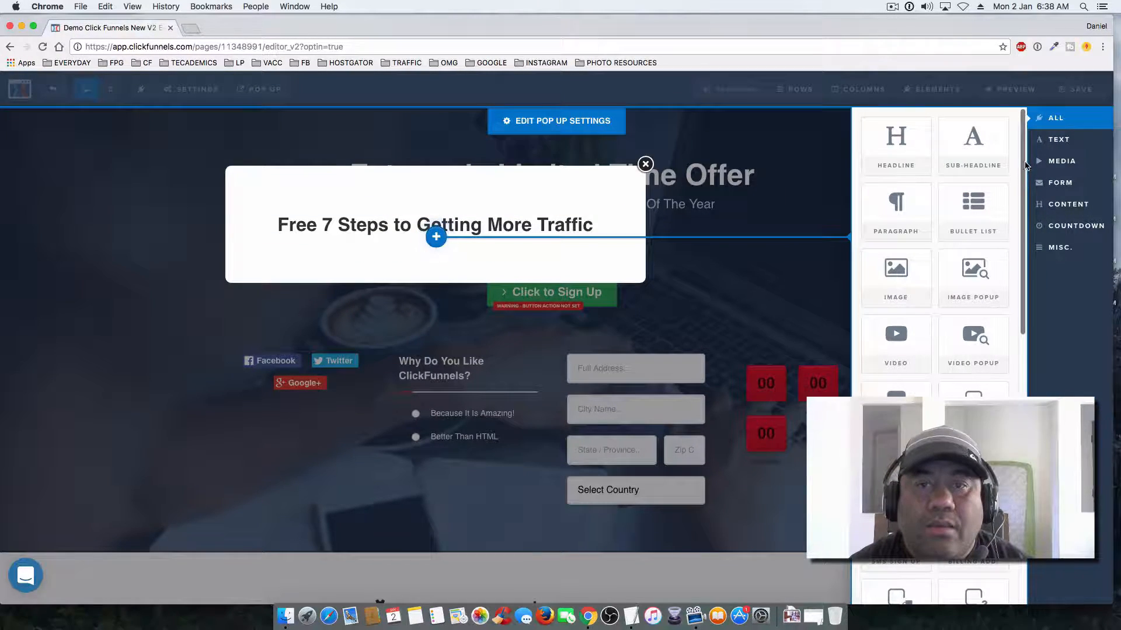
{"action": "scroll", "coordinate": [1025, 171], "scroll_direction": "down", "scroll_amount": 1}
{"action": "scroll", "coordinate": [972, 291], "scroll_direction": "down", "scroll_amount": 3}
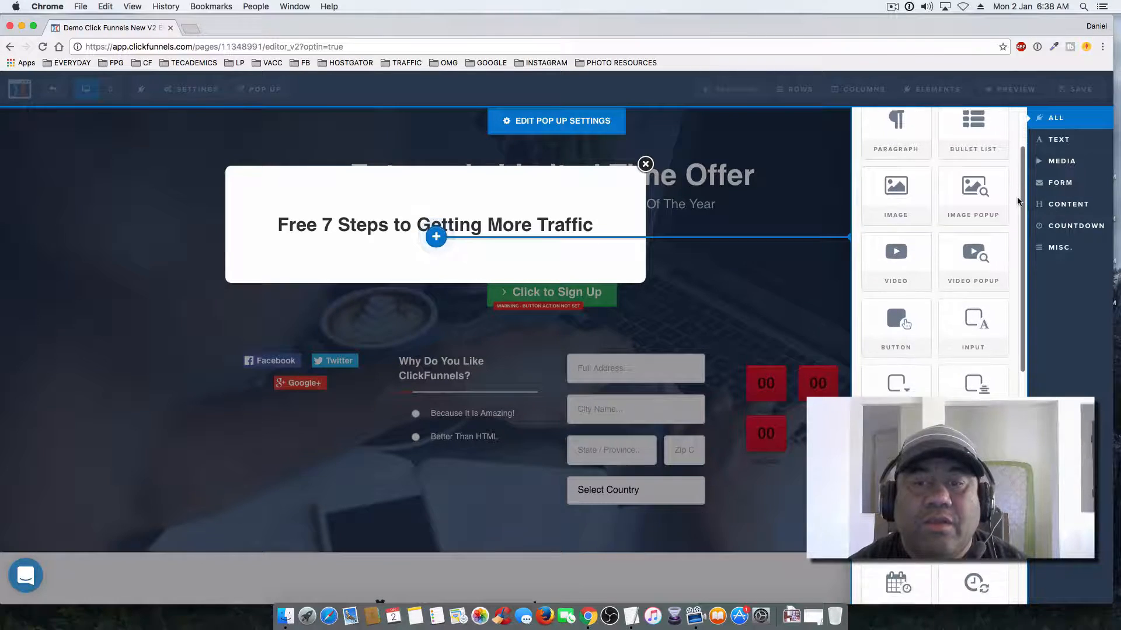
{"action": "left_click", "coordinate": [969, 321]}
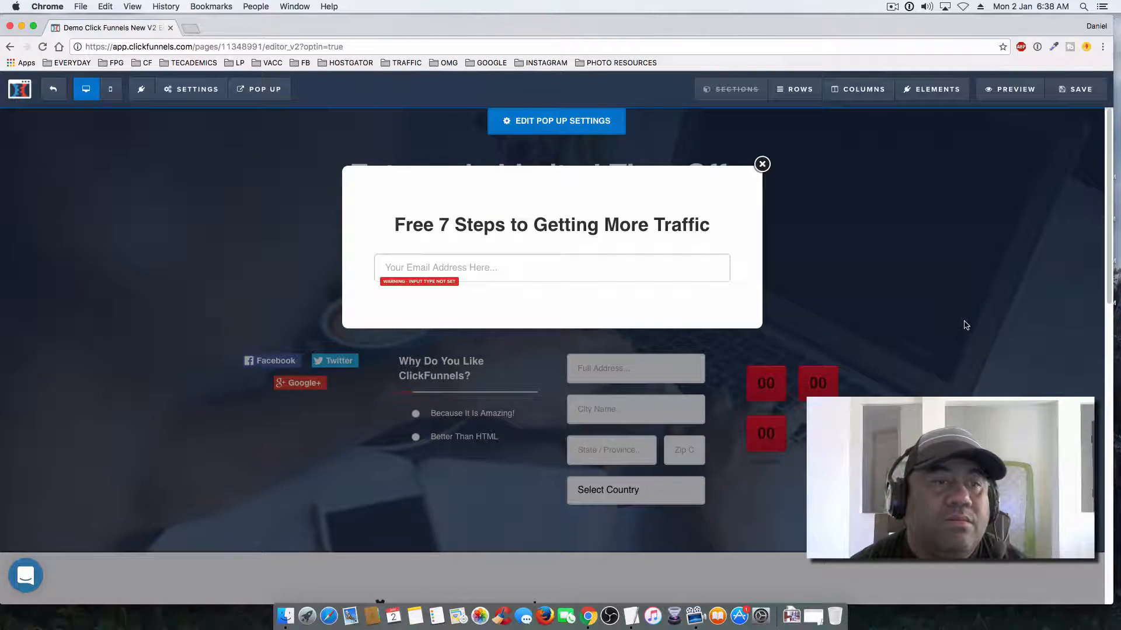
{"action": "left_click", "coordinate": [551, 285]}
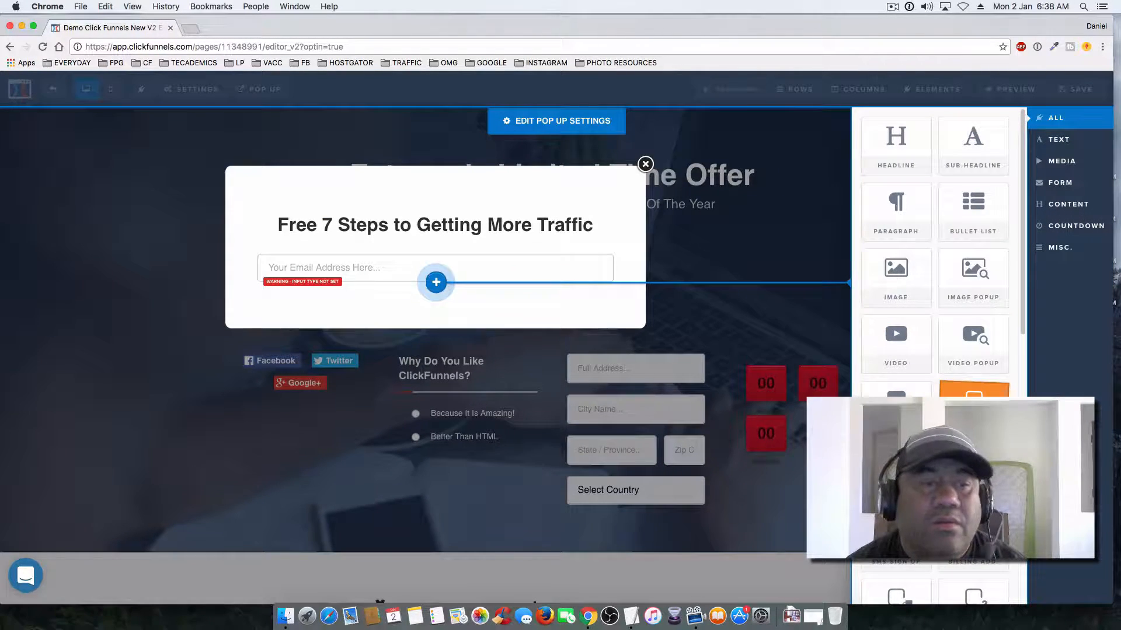
{"action": "left_click", "coordinate": [973, 412]}
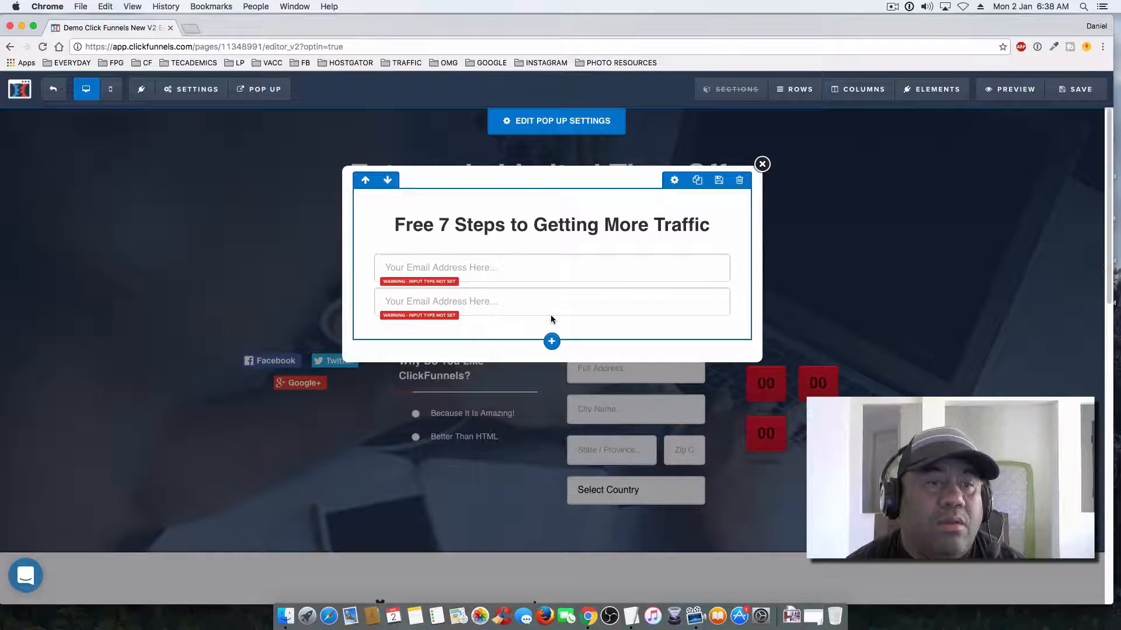
{"action": "left_click", "coordinate": [720, 280]}
{"action": "left_click", "coordinate": [657, 216]}
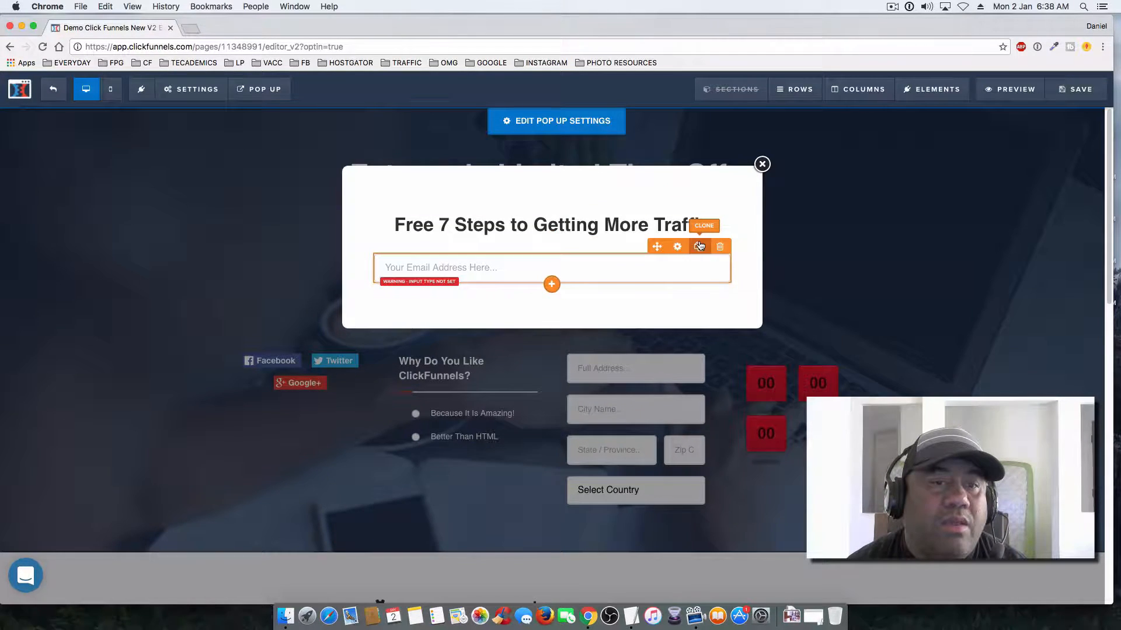
- Duplicate the pop-up's email input and add a button element below the copy
{"action": "left_click", "coordinate": [699, 248]}
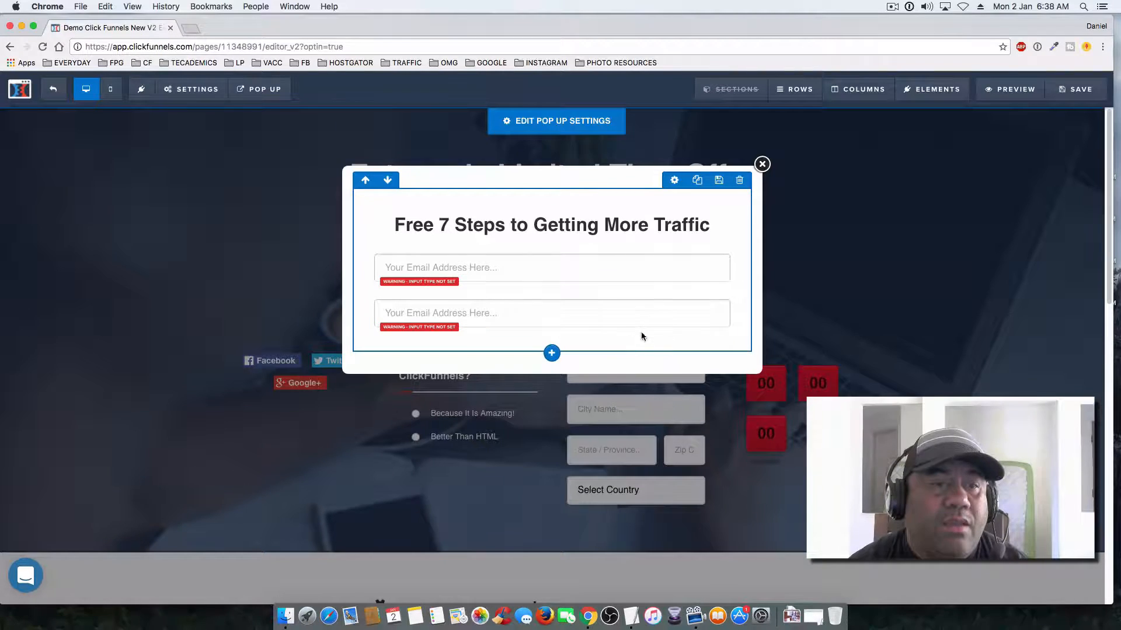
{"action": "left_click", "coordinate": [551, 330]}
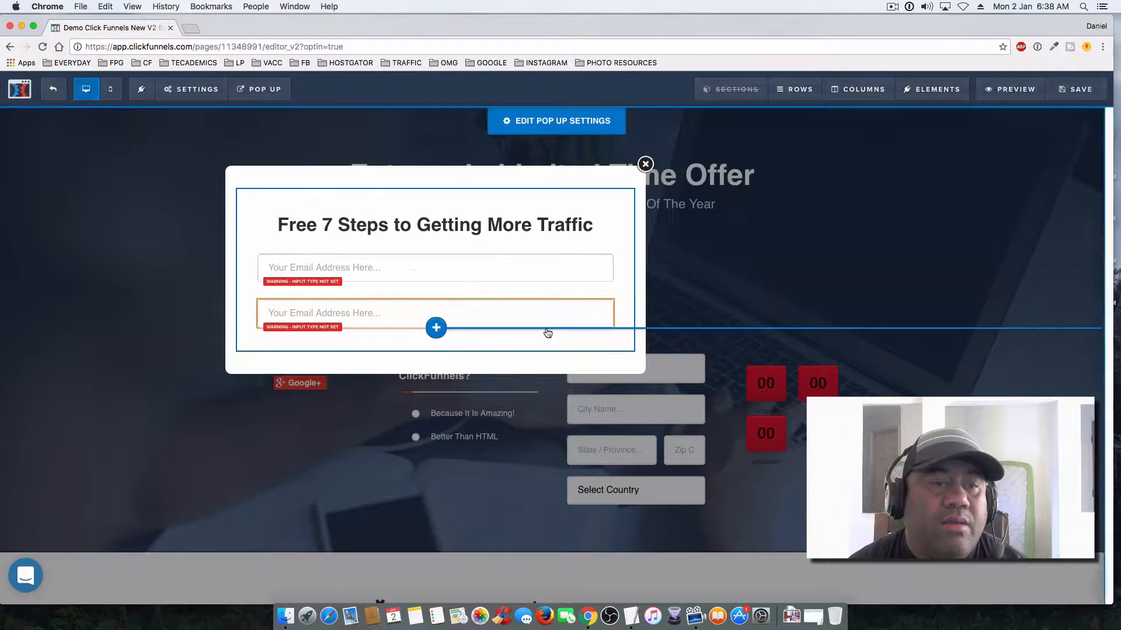
{"action": "scroll", "coordinate": [934, 350], "scroll_direction": "down", "scroll_amount": 5}
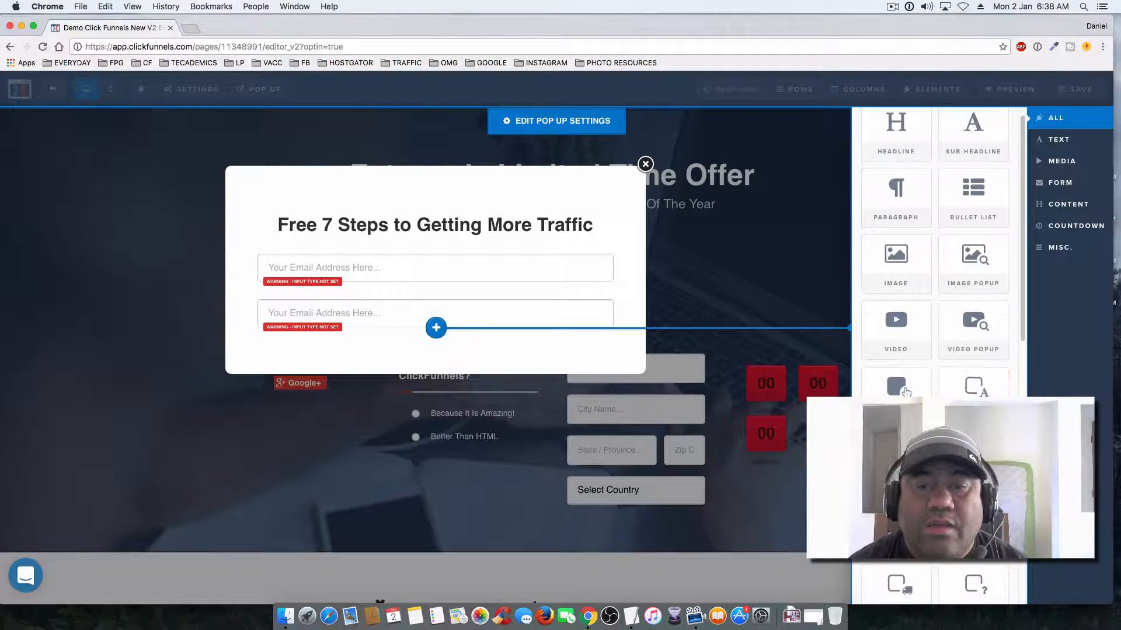
{"action": "scroll", "coordinate": [902, 274], "scroll_direction": "up", "scroll_amount": 5}
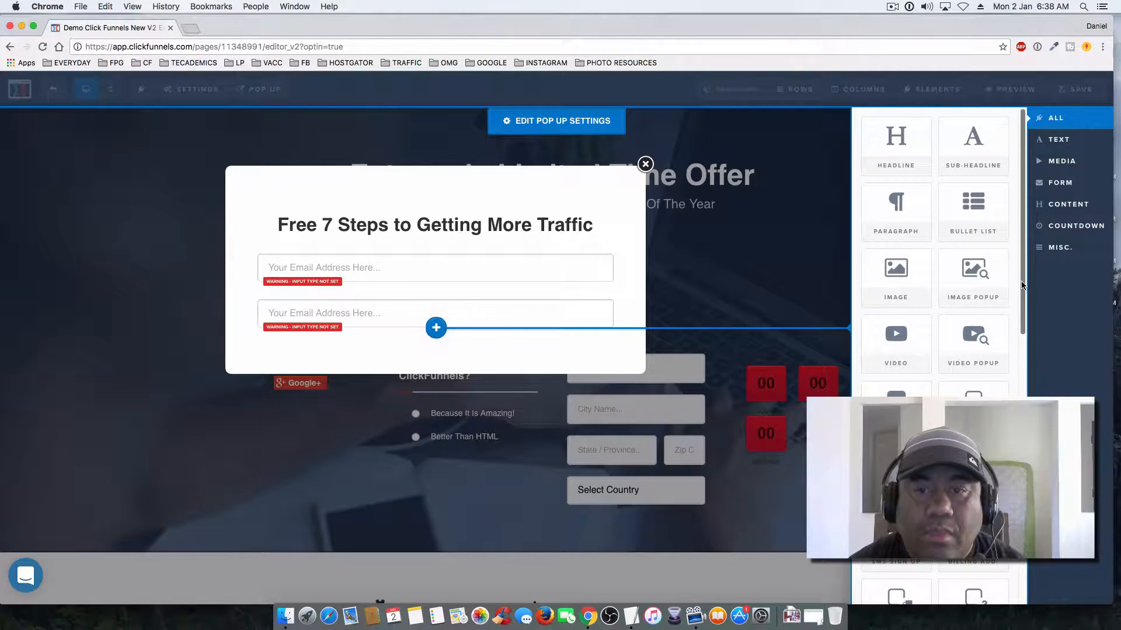
{"action": "scroll", "coordinate": [1020, 289], "scroll_direction": "down", "scroll_amount": 2}
{"action": "left_click_drag", "start_coordinate": [910, 351], "coordinate": [438, 330]}
- Check the pop-up button's settings, save the page and close the pop-up
{"action": "mouse_move", "coordinate": [574, 350]}
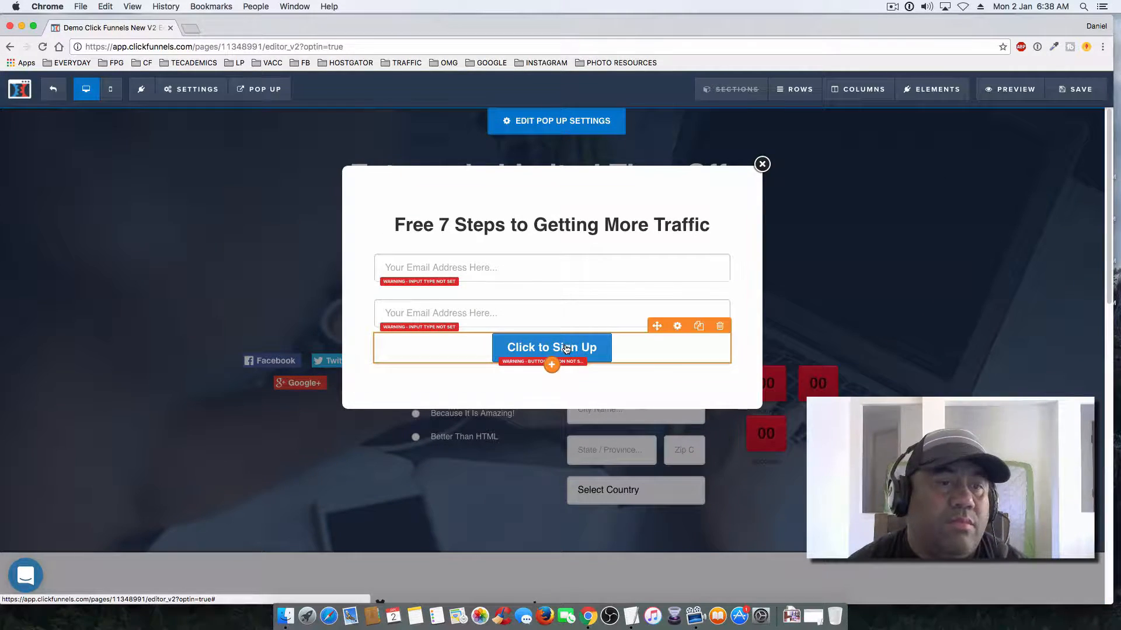
{"action": "left_click", "coordinate": [676, 326]}
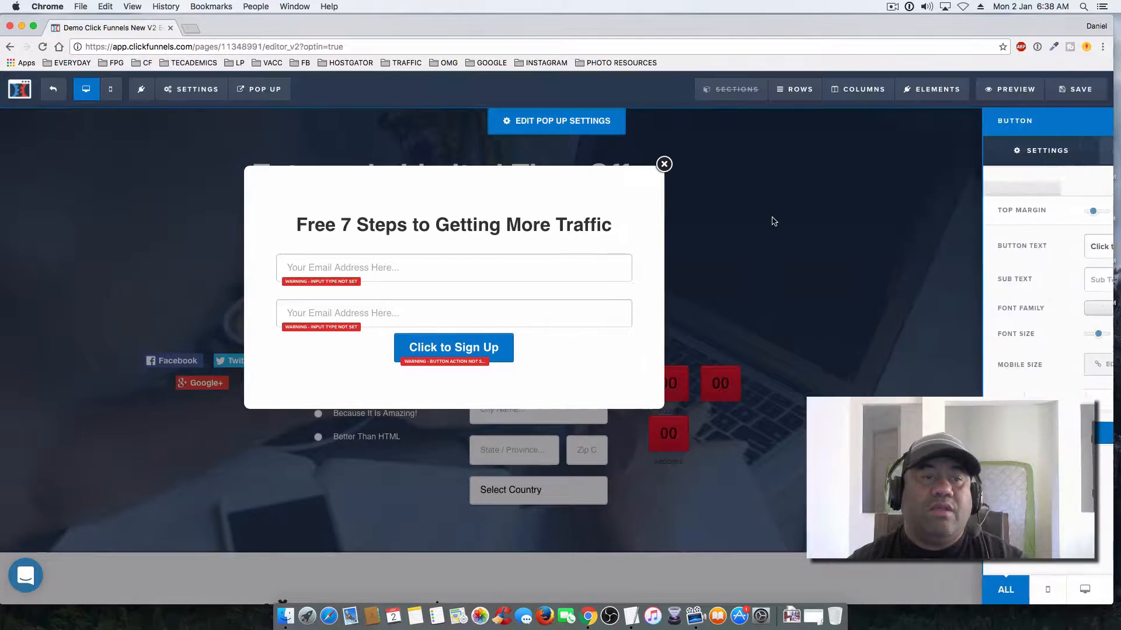
{"action": "left_click", "coordinate": [774, 221]}
{"action": "left_click", "coordinate": [1074, 87]}
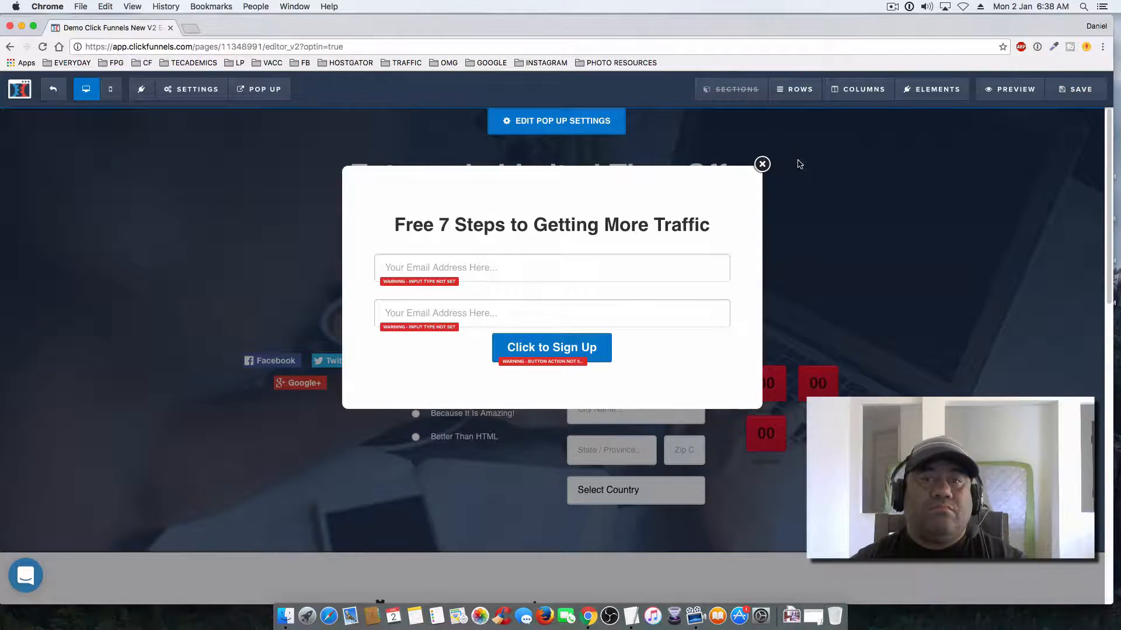
{"action": "left_click", "coordinate": [762, 164]}
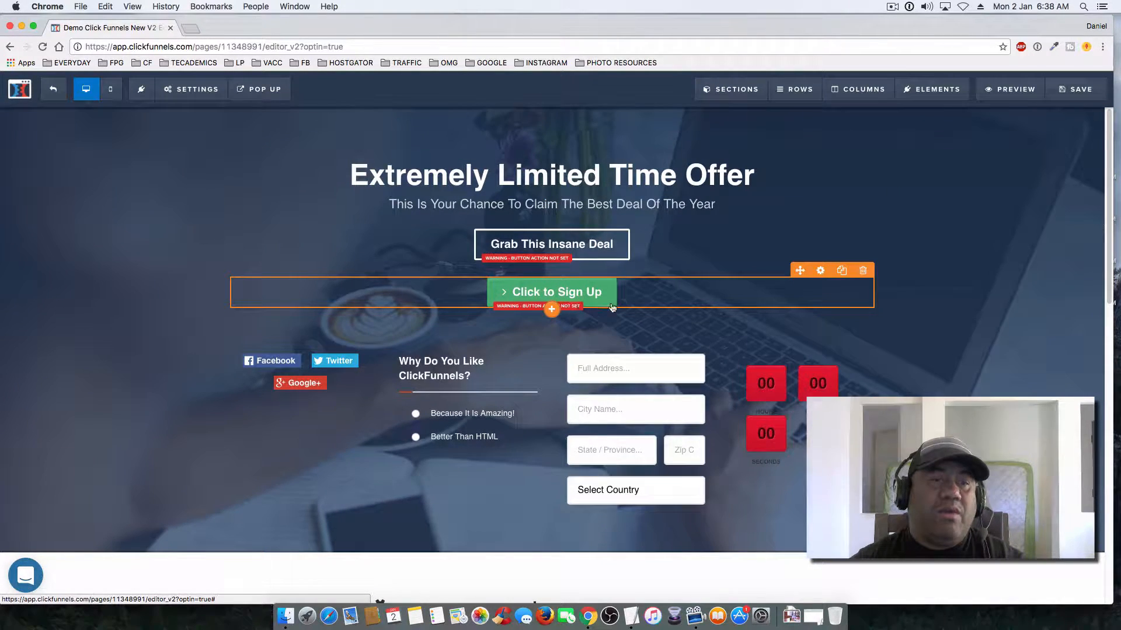
- Set the action of the page's green Click to Sign Up button to Open the Pop Up and save the page
{"action": "left_click", "coordinate": [820, 271]}
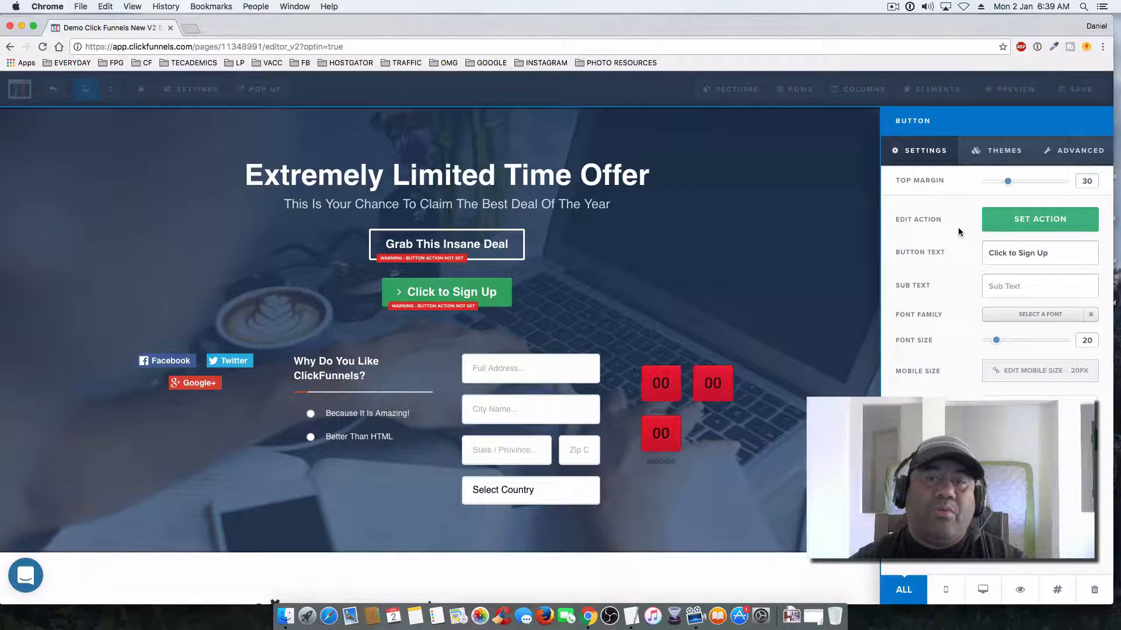
{"action": "left_click", "coordinate": [1034, 219]}
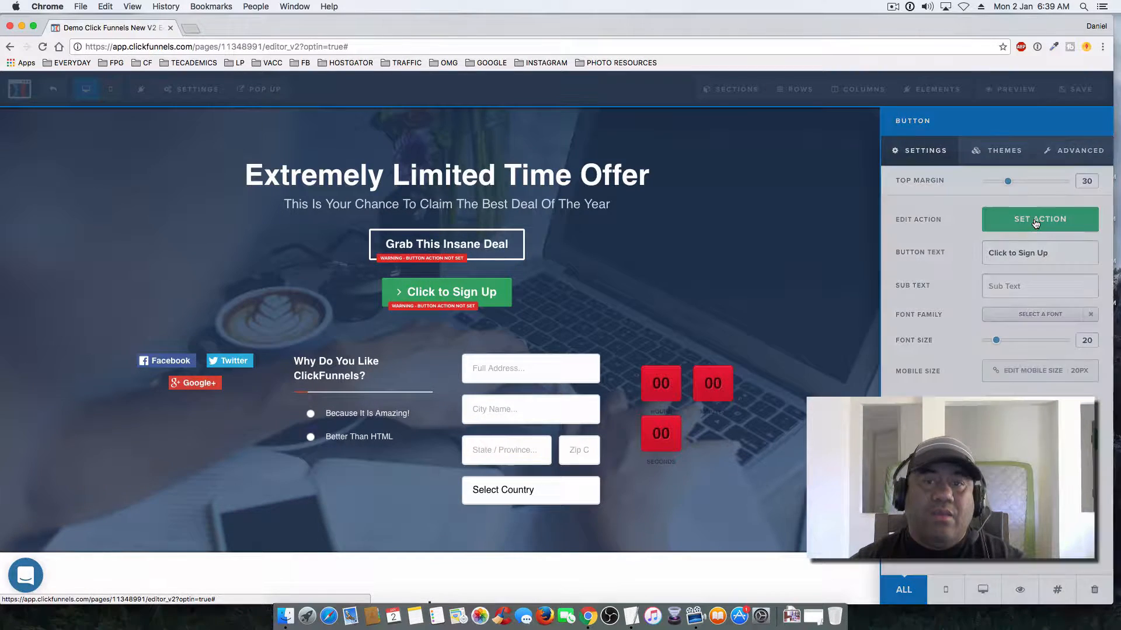
{"action": "left_click", "coordinate": [954, 181]}
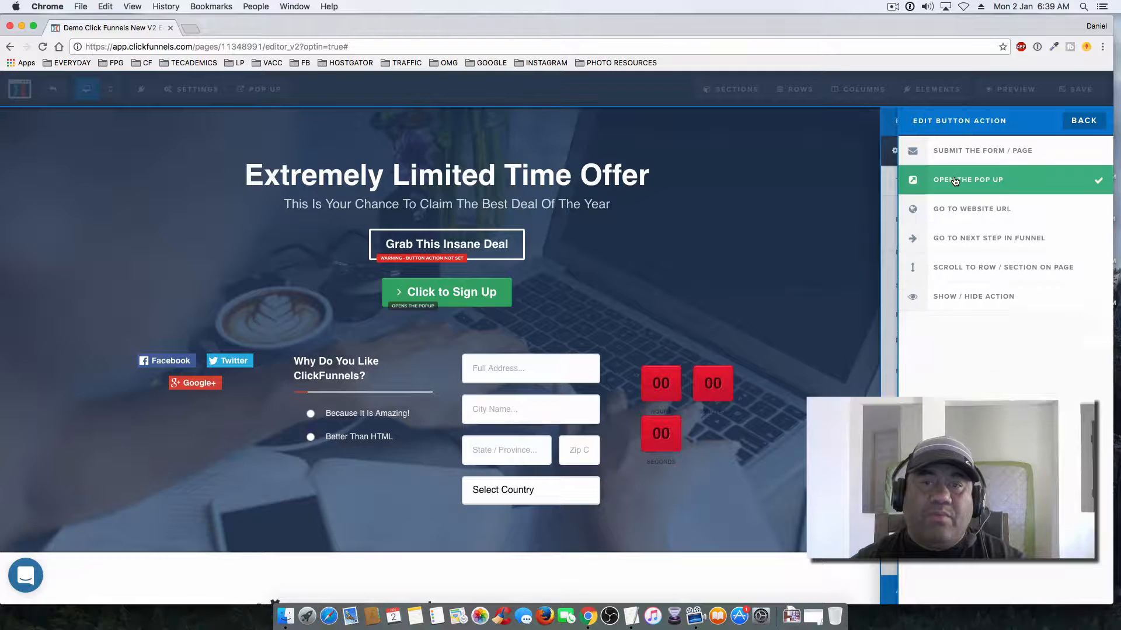
{"action": "left_click", "coordinate": [845, 218]}
{"action": "left_click", "coordinate": [1079, 89]}
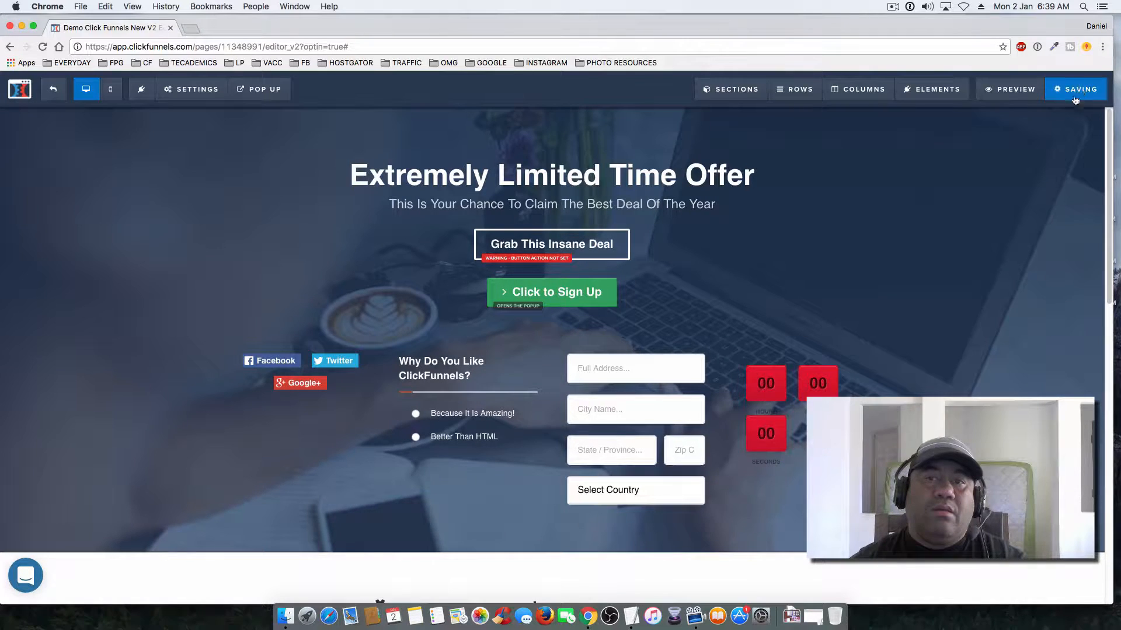
- Preview the page, test that the green Click to Sign Up button opens the pop-up, and close the preview
{"action": "left_click", "coordinate": [1002, 91]}
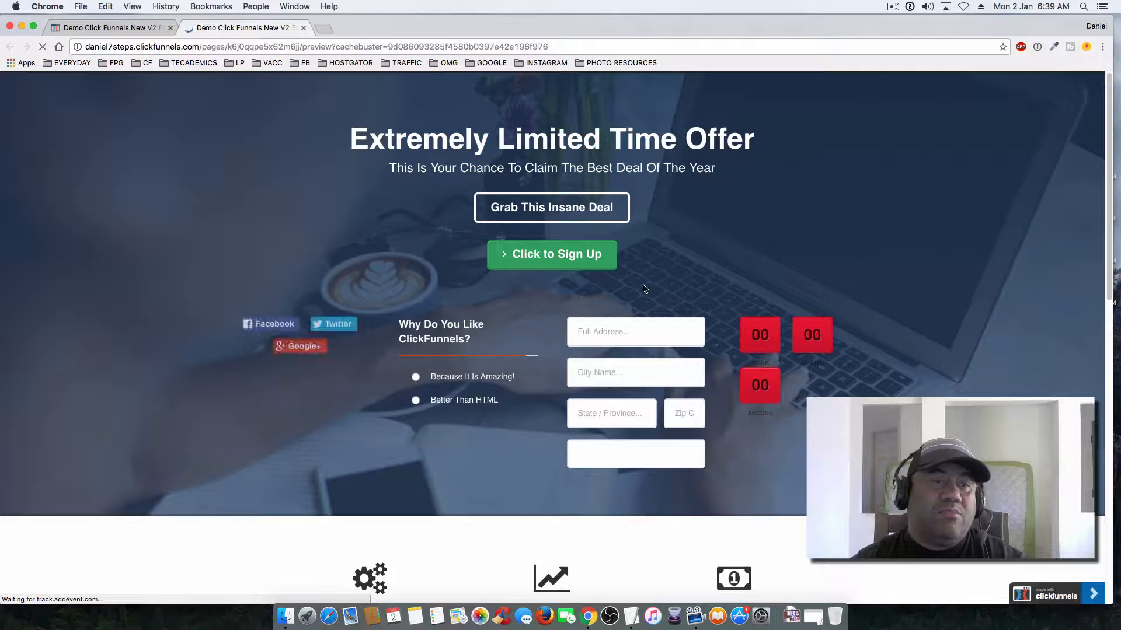
{"action": "left_click", "coordinate": [554, 262]}
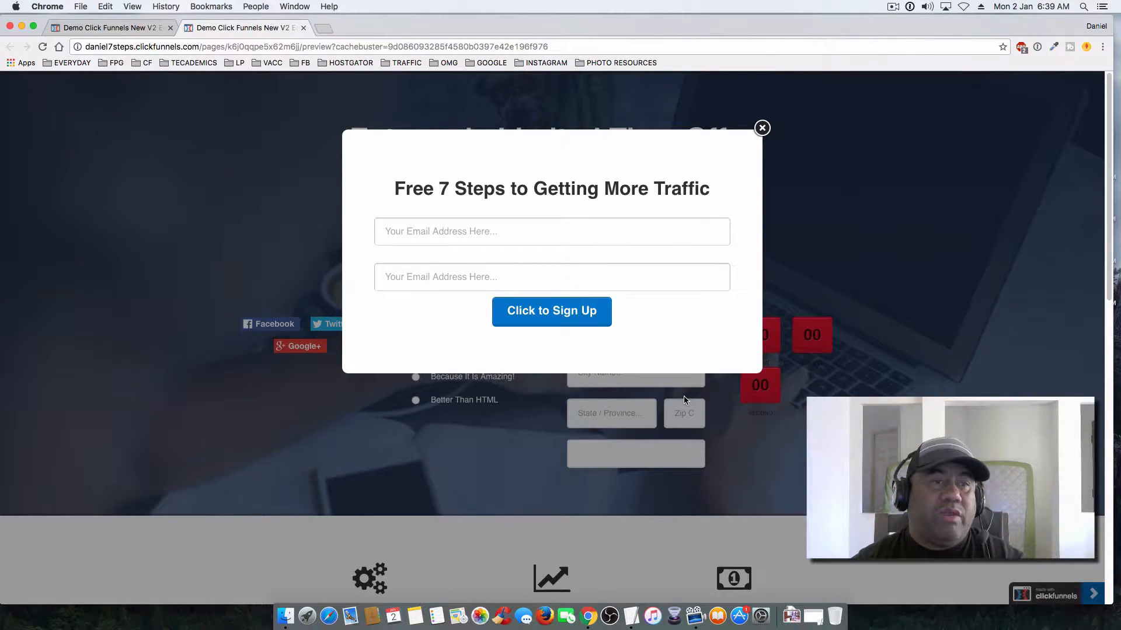
{"action": "left_click", "coordinate": [762, 129]}
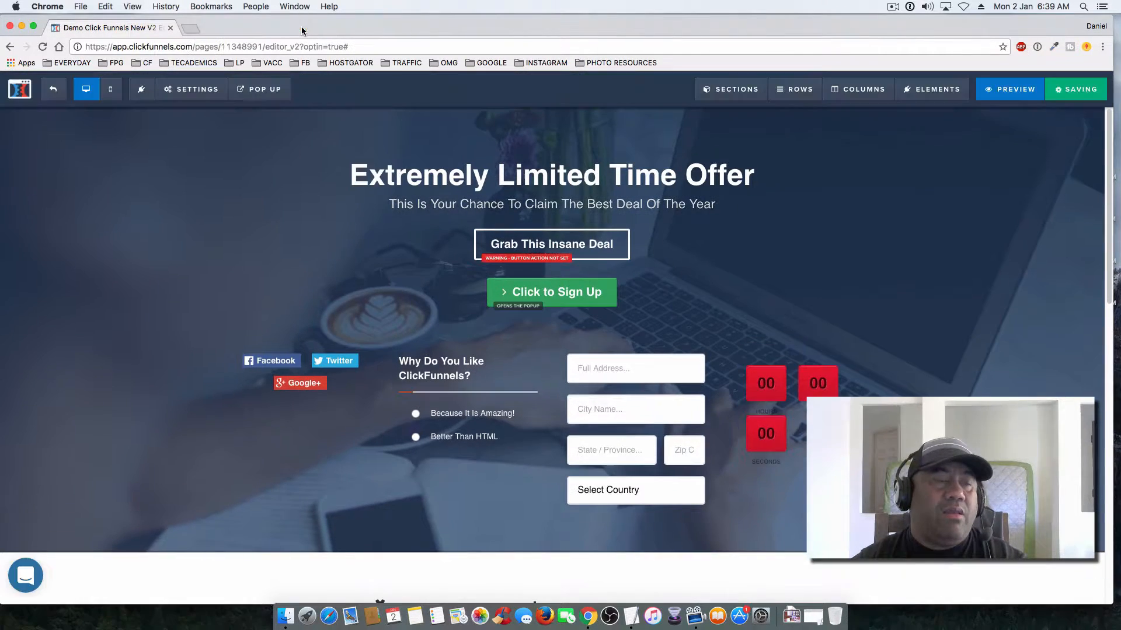
{"action": "left_click", "coordinate": [303, 27]}
{"action": "mouse_move", "coordinate": [260, 91]}
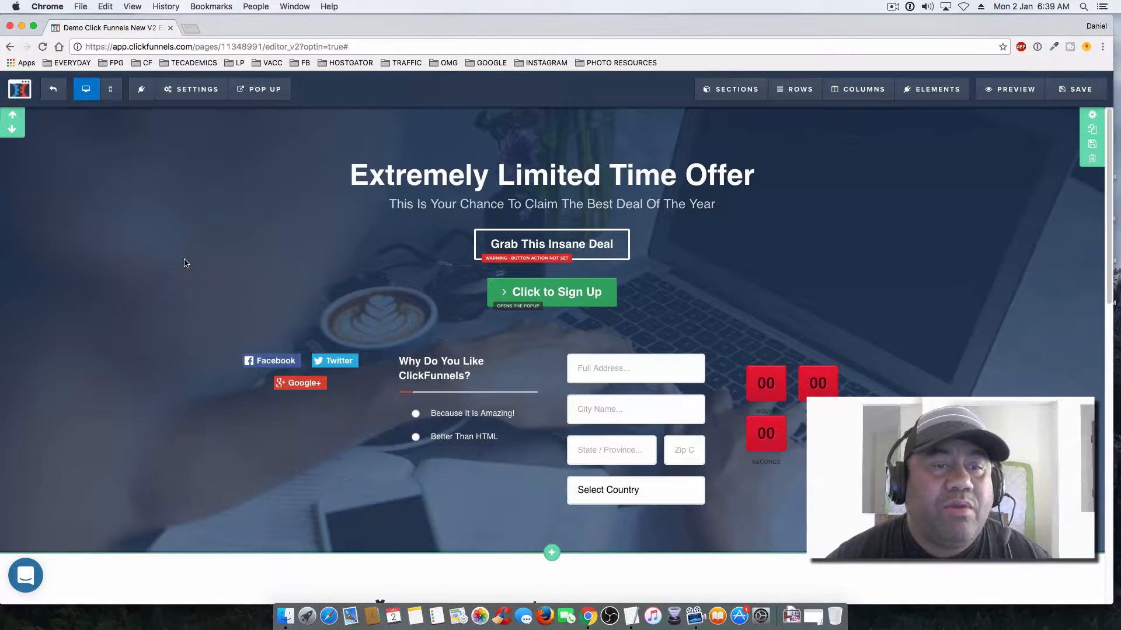
{"action": "scroll", "coordinate": [184, 262], "scroll_direction": "down", "scroll_amount": 5}
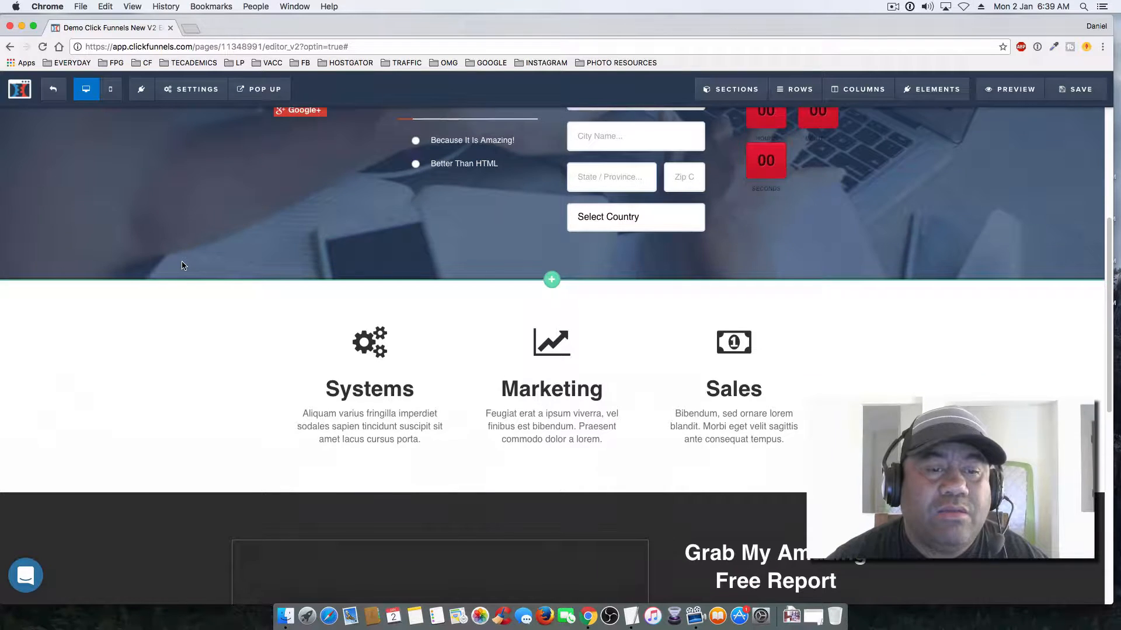
{"action": "scroll", "coordinate": [184, 266], "scroll_direction": "up", "scroll_amount": 4}
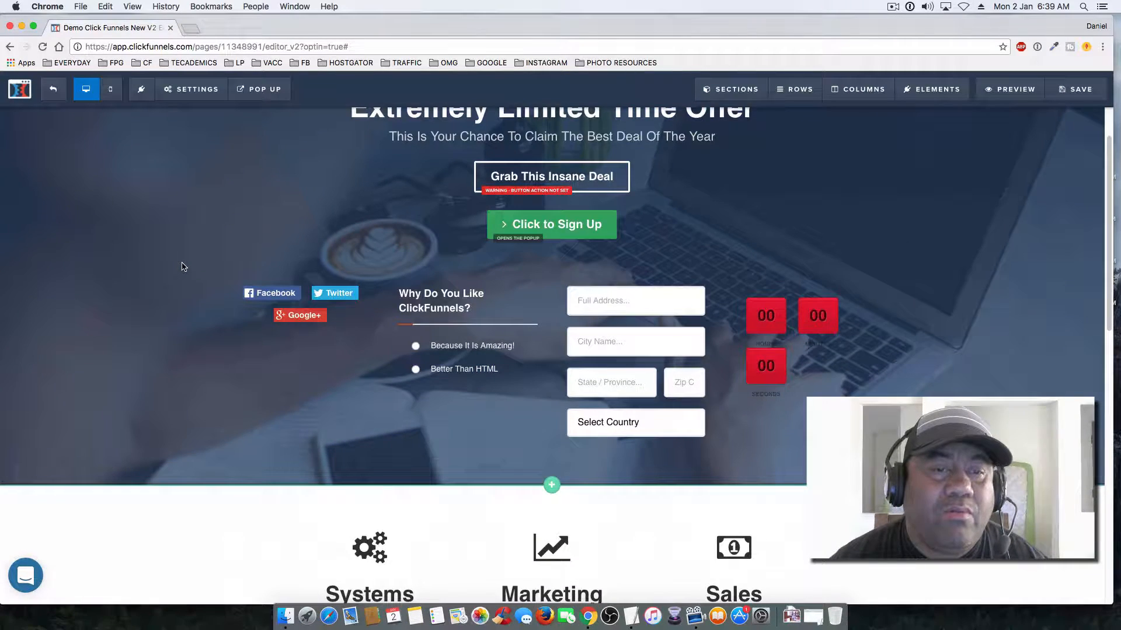
{"action": "scroll", "coordinate": [183, 266], "scroll_direction": "up", "scroll_amount": 1}
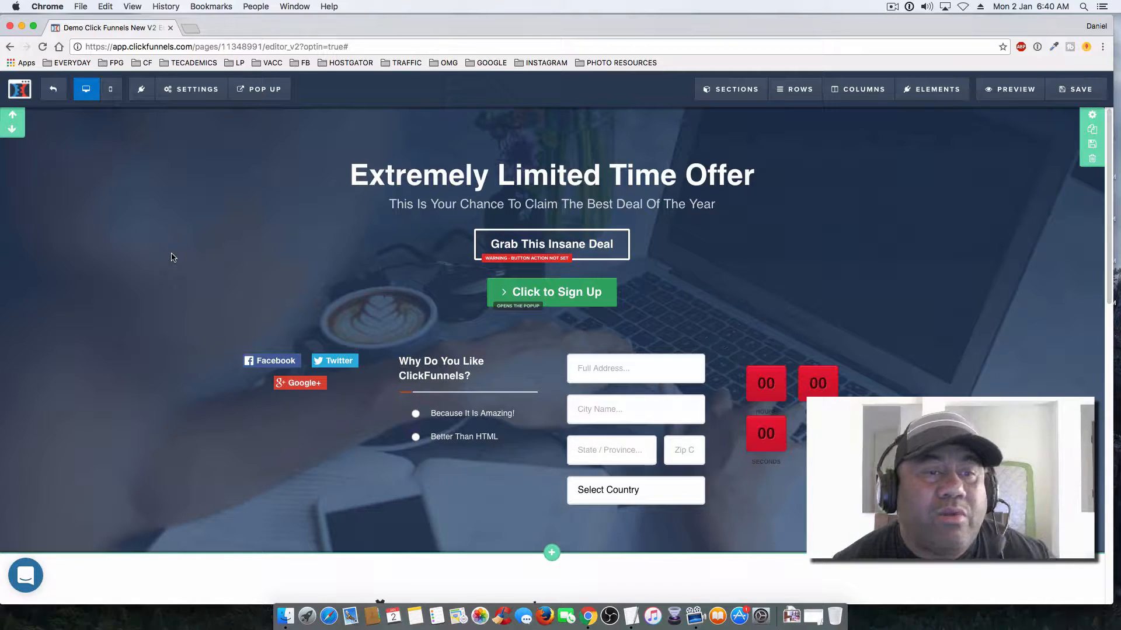
{"action": "scroll", "coordinate": [244, 269], "scroll_direction": "down", "scroll_amount": 2}
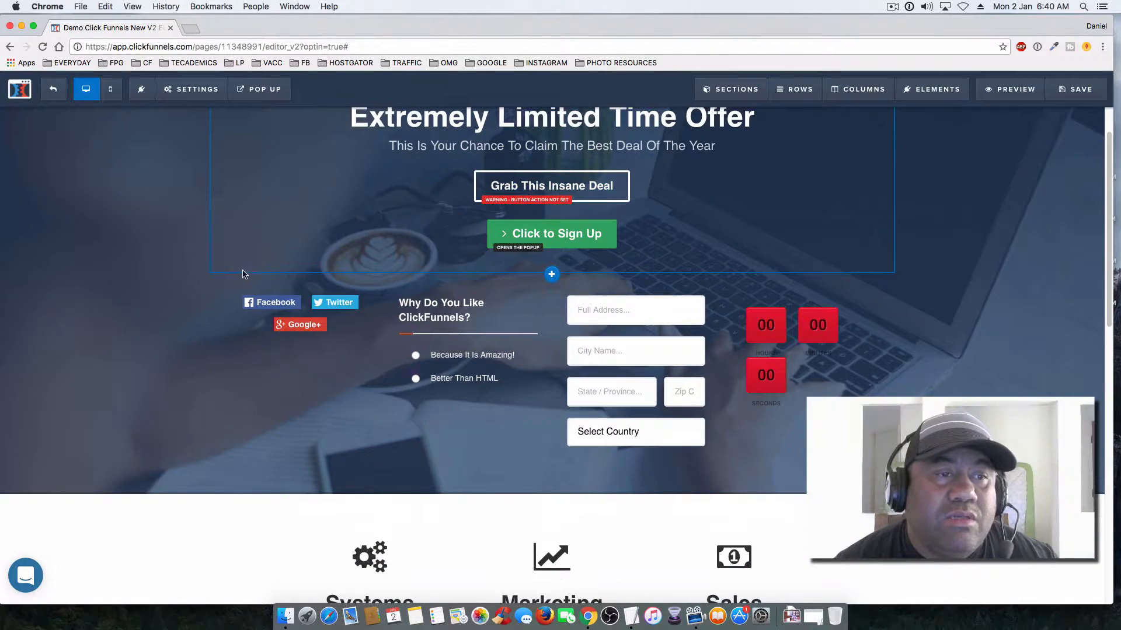
{"action": "scroll", "coordinate": [232, 280], "scroll_direction": "up", "scroll_amount": 2}
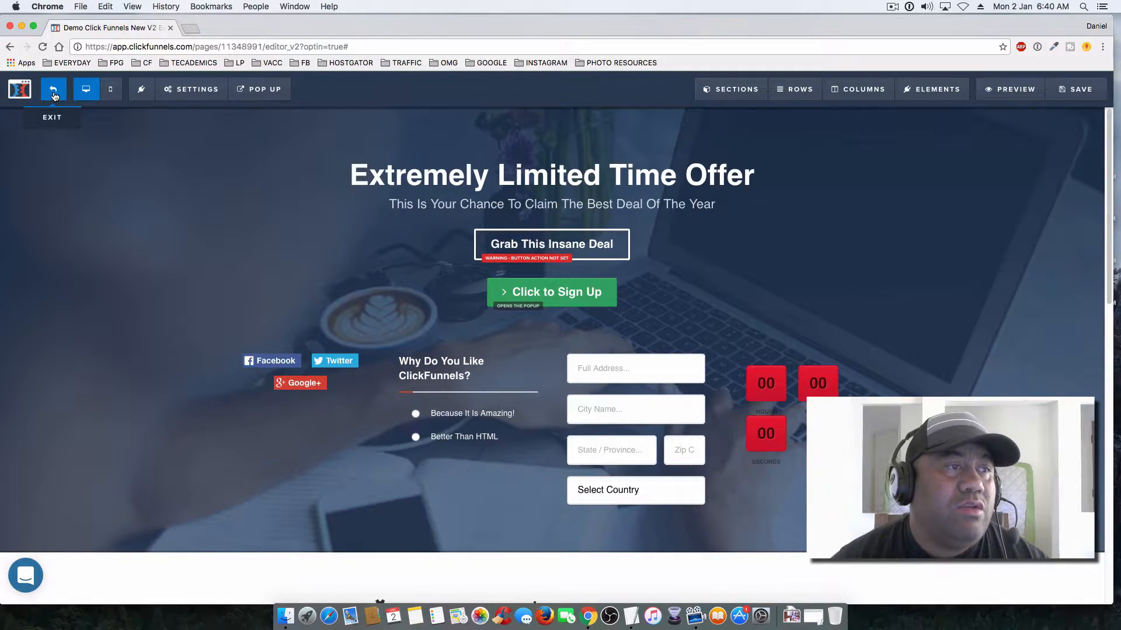
- Save the page and check its mobile layout before returning to the desktop view
{"action": "left_click", "coordinate": [1075, 90]}
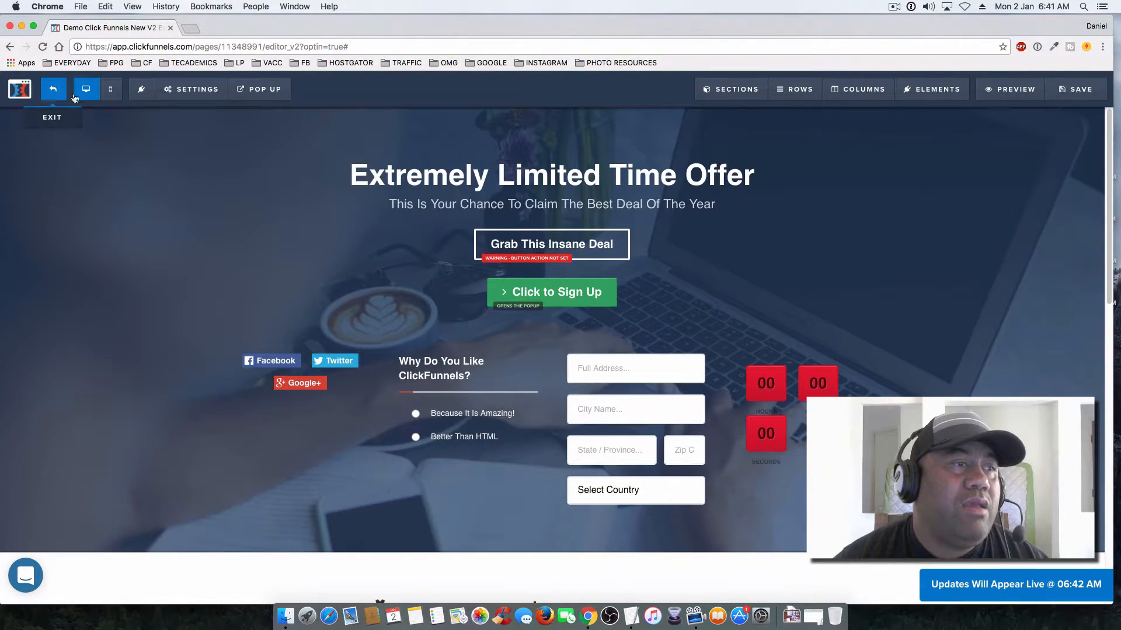
{"action": "left_click", "coordinate": [110, 93]}
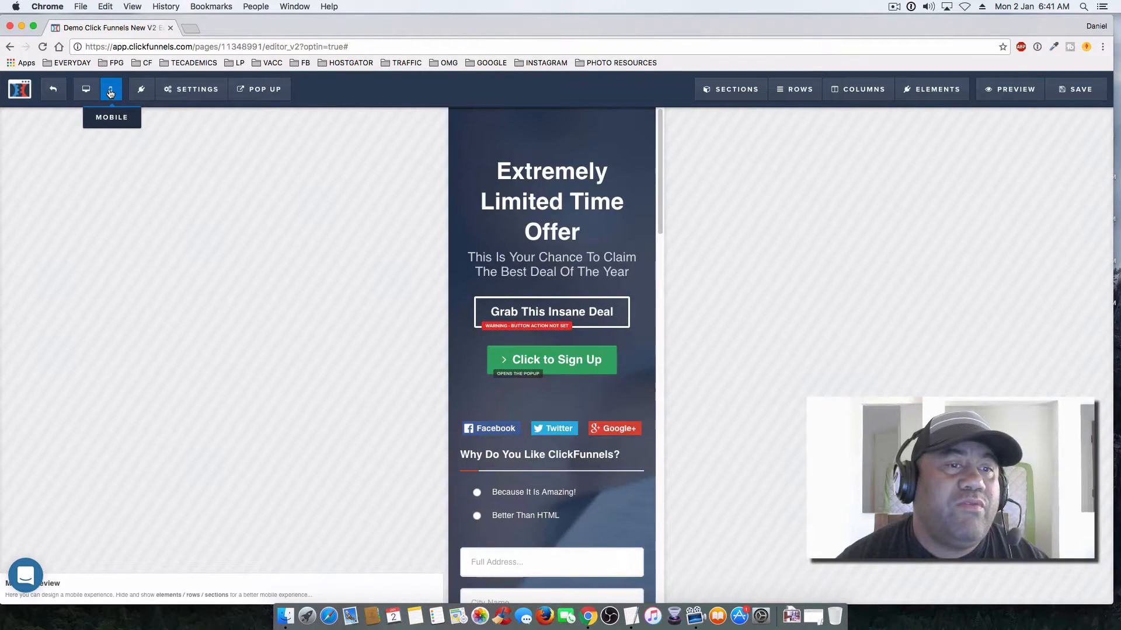
{"action": "left_click", "coordinate": [89, 94]}
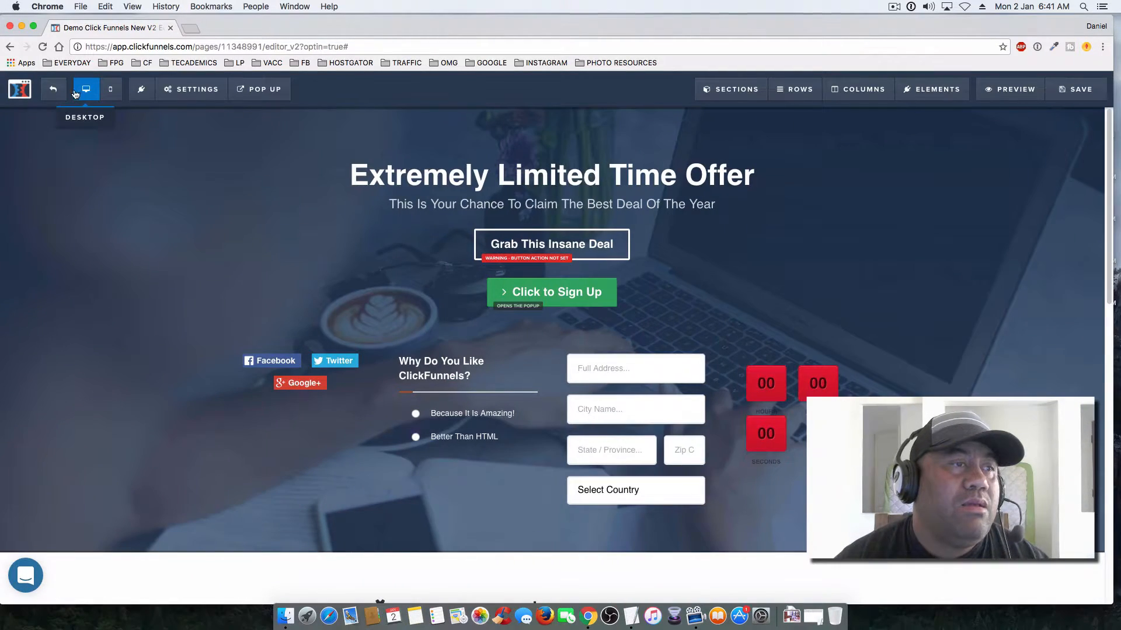